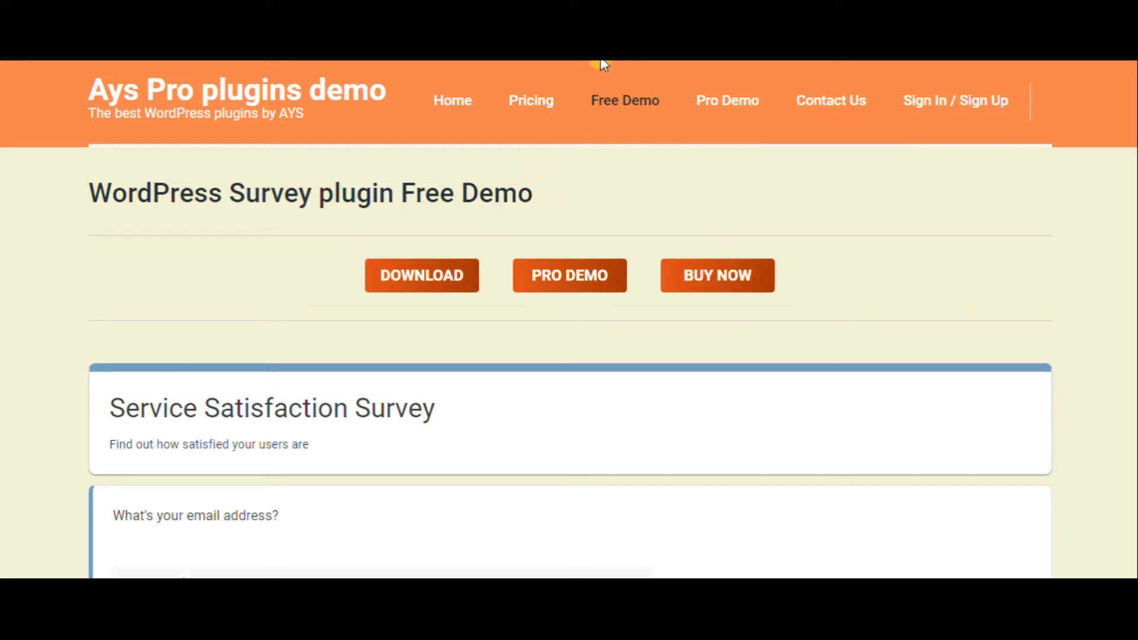
Step: Browse the Free Demo survey and scroll through the Free and Pro feature lists
mouse_move(706, 98)
scroll(569, 320, "down", 20)
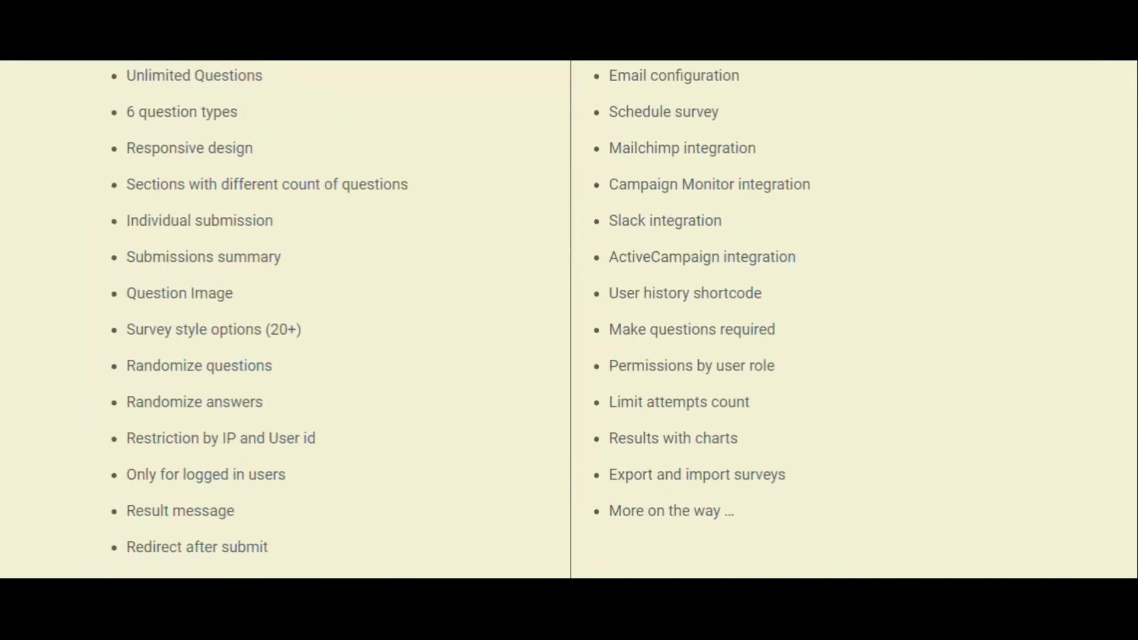
scroll(569, 320, "up", 4)
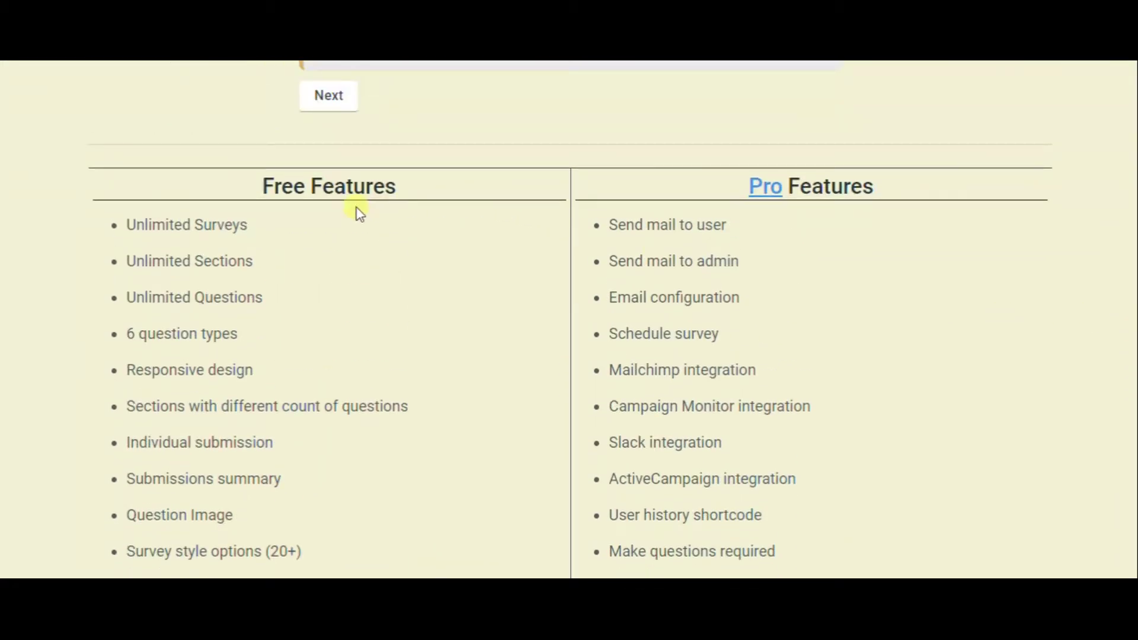
scroll(357, 209, "down", 2)
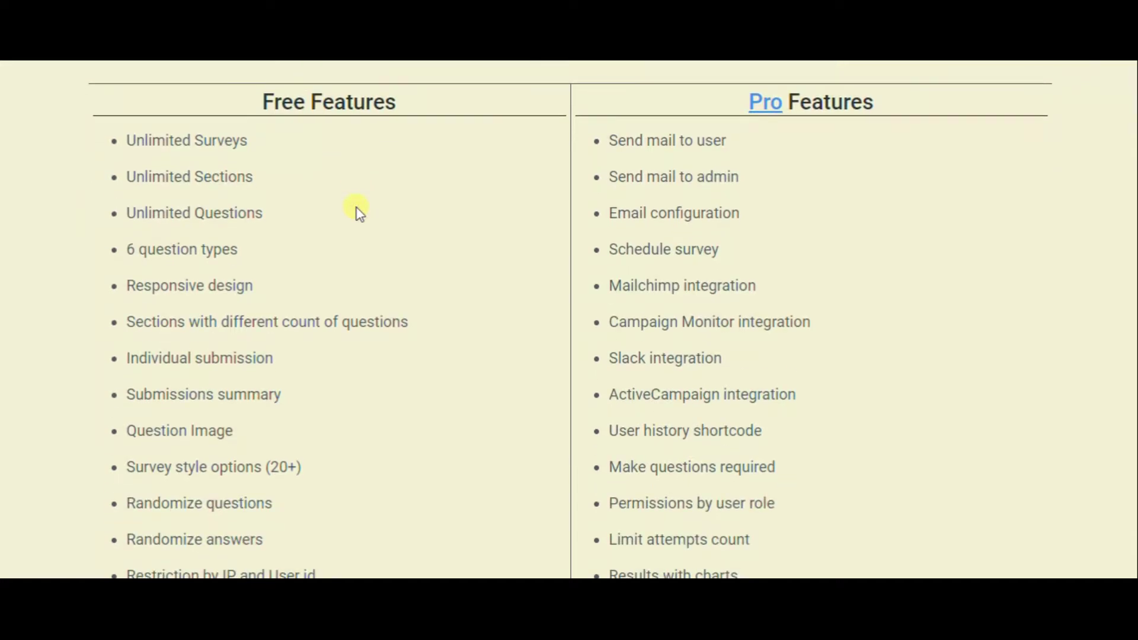
scroll(357, 208, "down", 2)
scroll(357, 208, "down", 2)
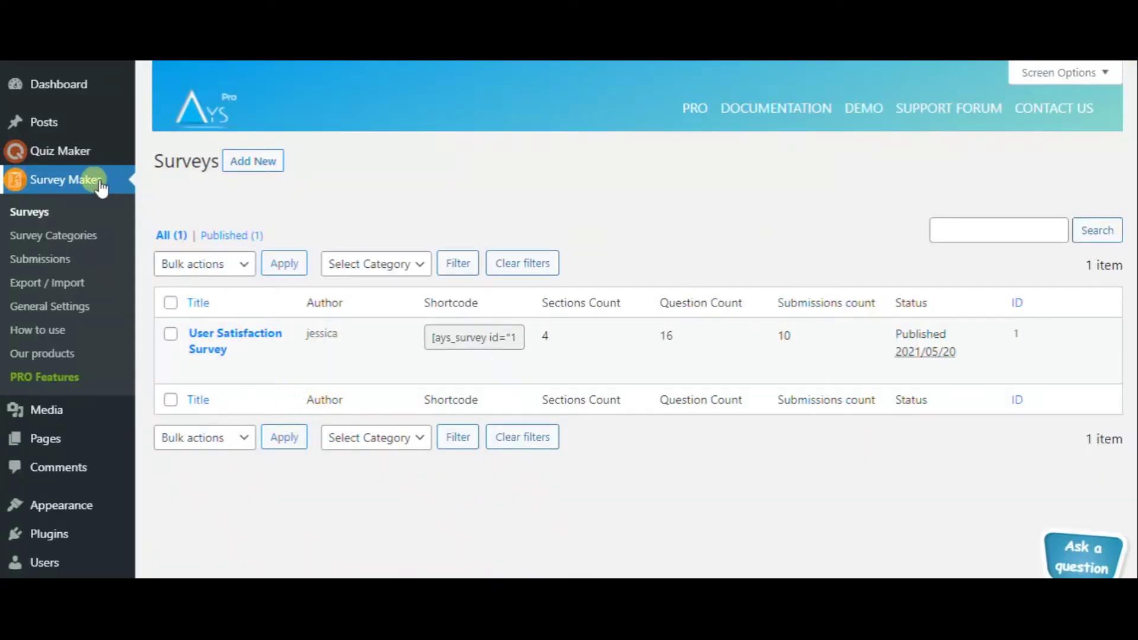
Step: Create a new survey and paste 'User Satisfaction Survey' from the question document as its title
left_click(265, 171)
scroll(468, 374, "down", 1)
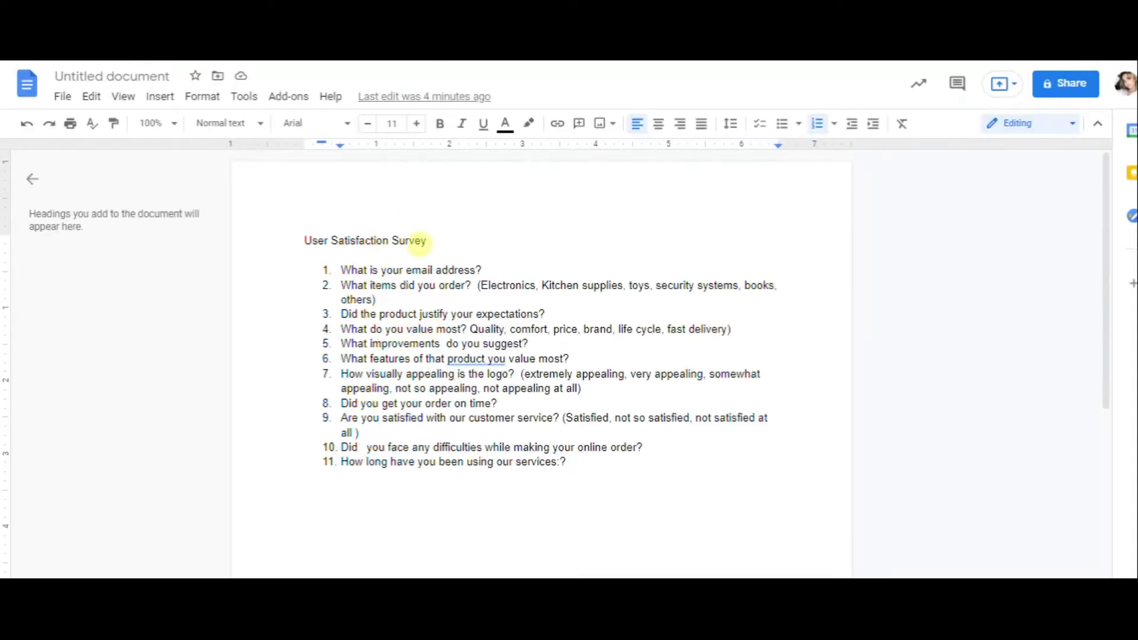
left_click_drag(428, 240, 304, 239)
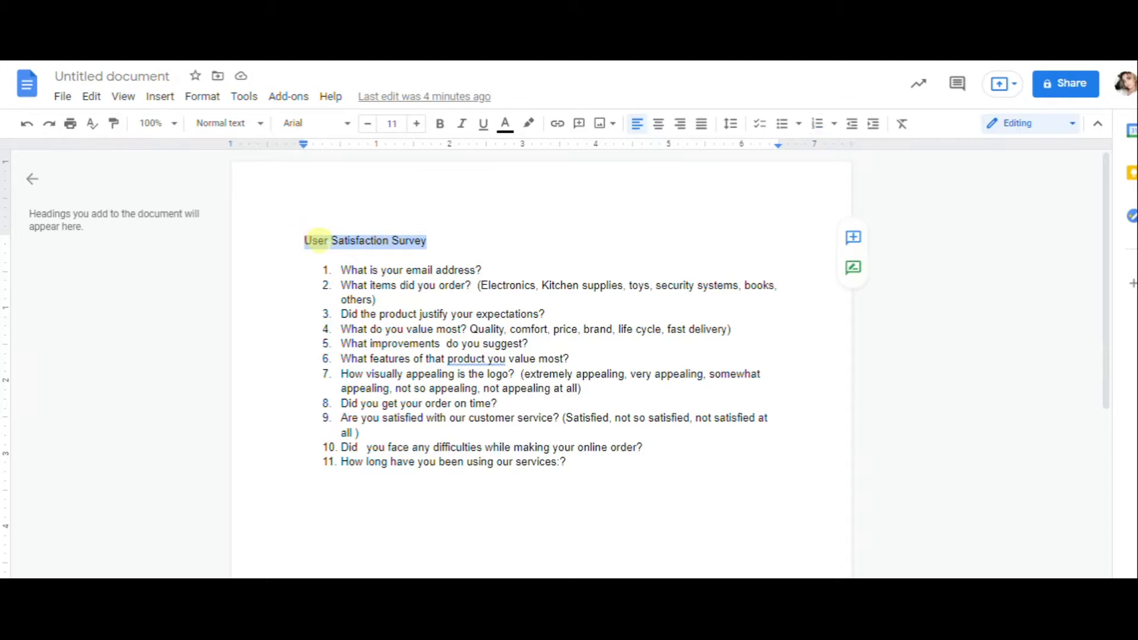
key("ctrl+c")
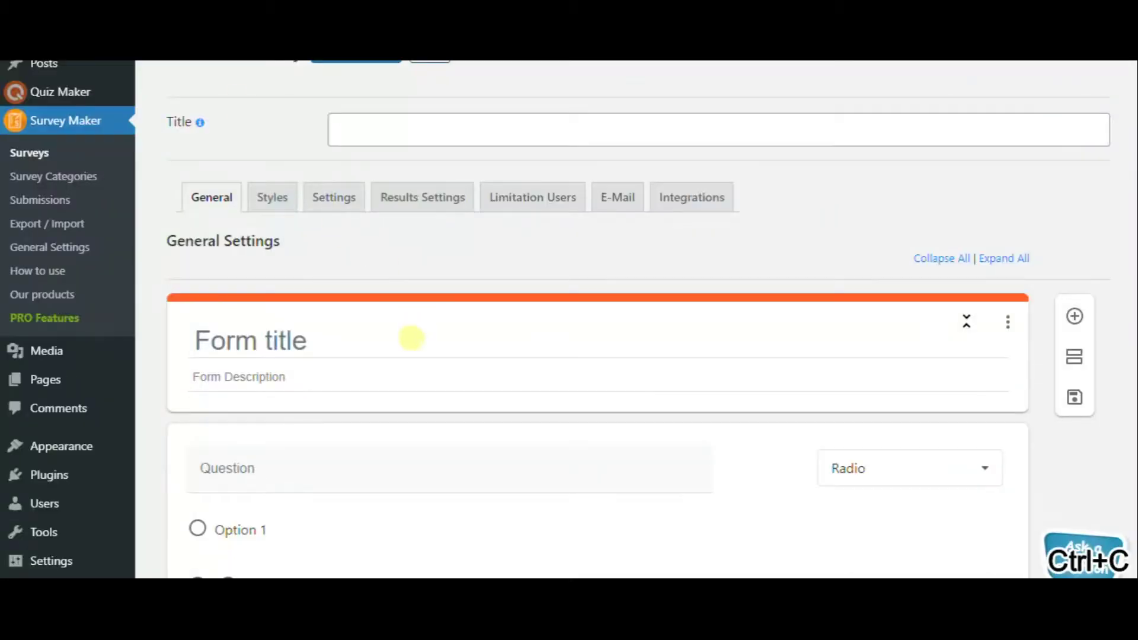
left_click(408, 346)
key("ctrl+v")
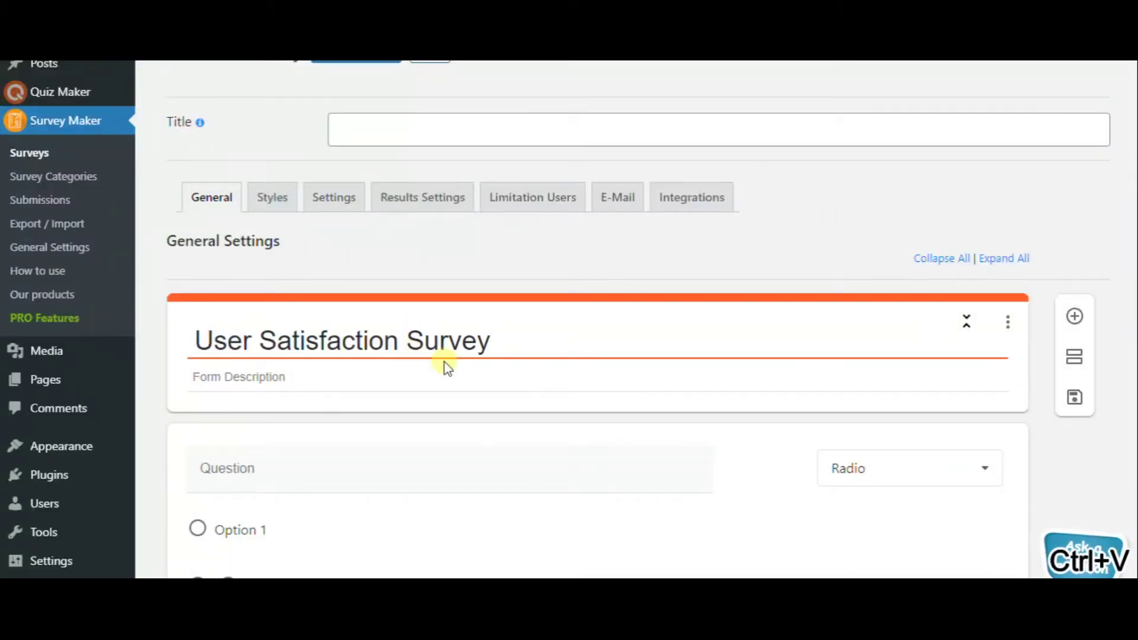
scroll(444, 365, "down", 3)
left_click(321, 299)
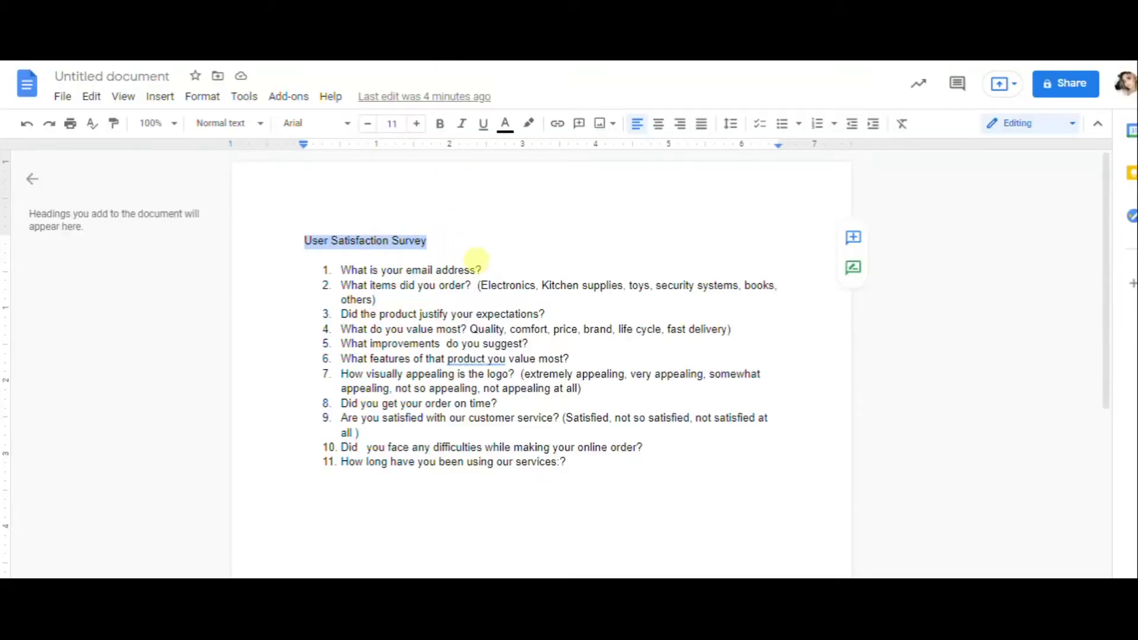
Step: Paste 'What is your email address?' from the document as the first question
left_click_drag(484, 268, 339, 271)
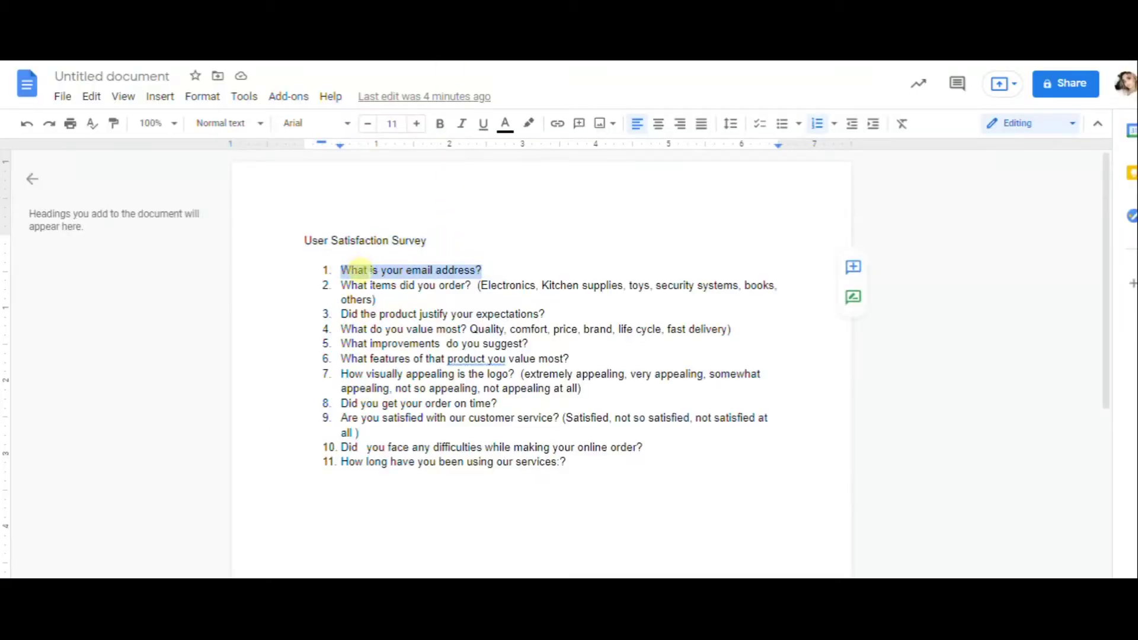
right_click(360, 273)
left_click(399, 164)
left_click(354, 314)
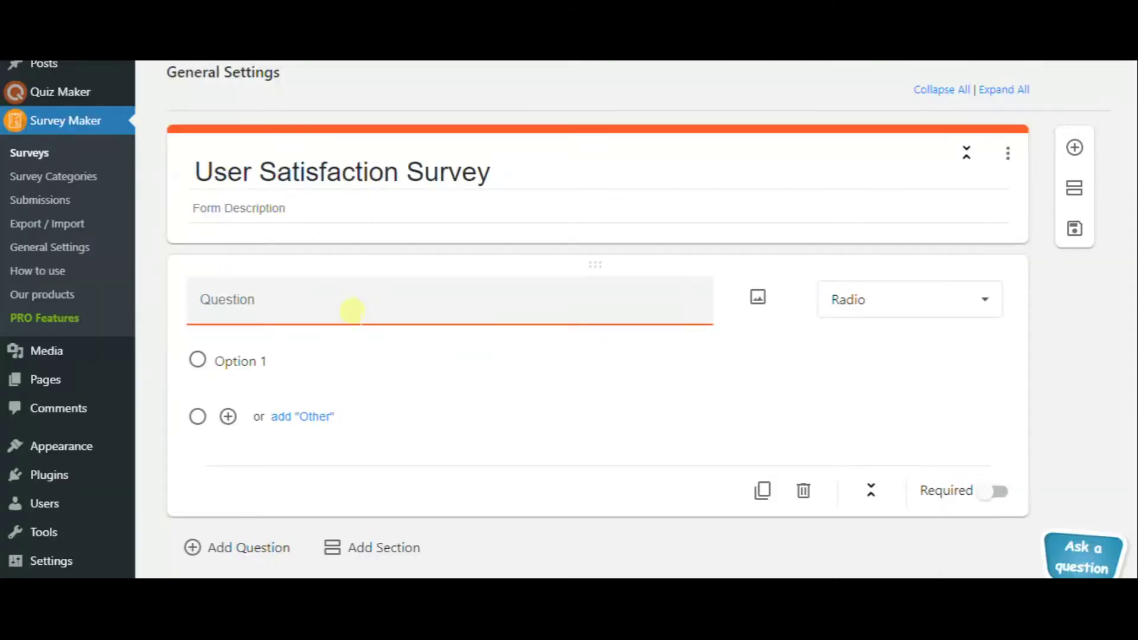
key("ctrl+v")
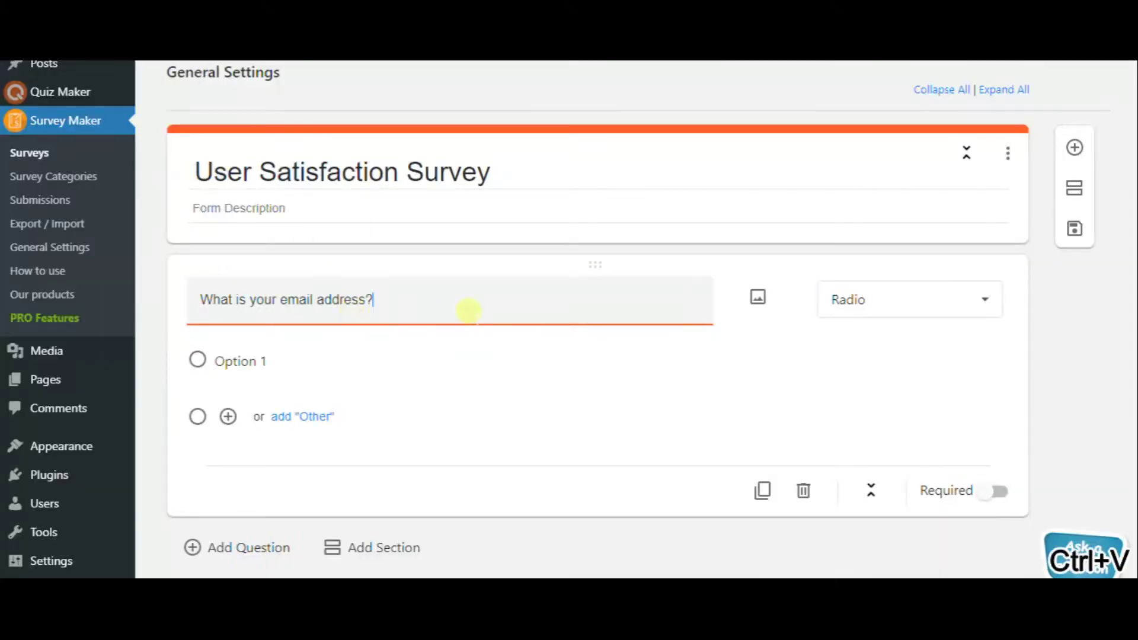
Step: Make it a required Email question and add a second question
left_click(875, 309)
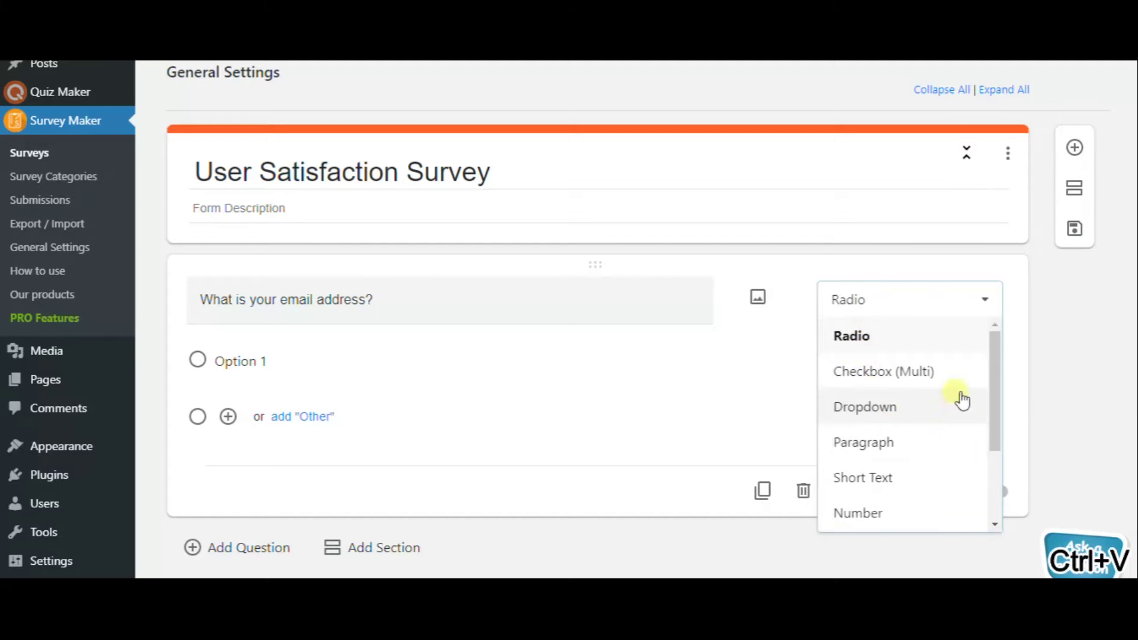
left_click_drag(995, 377, 991, 468)
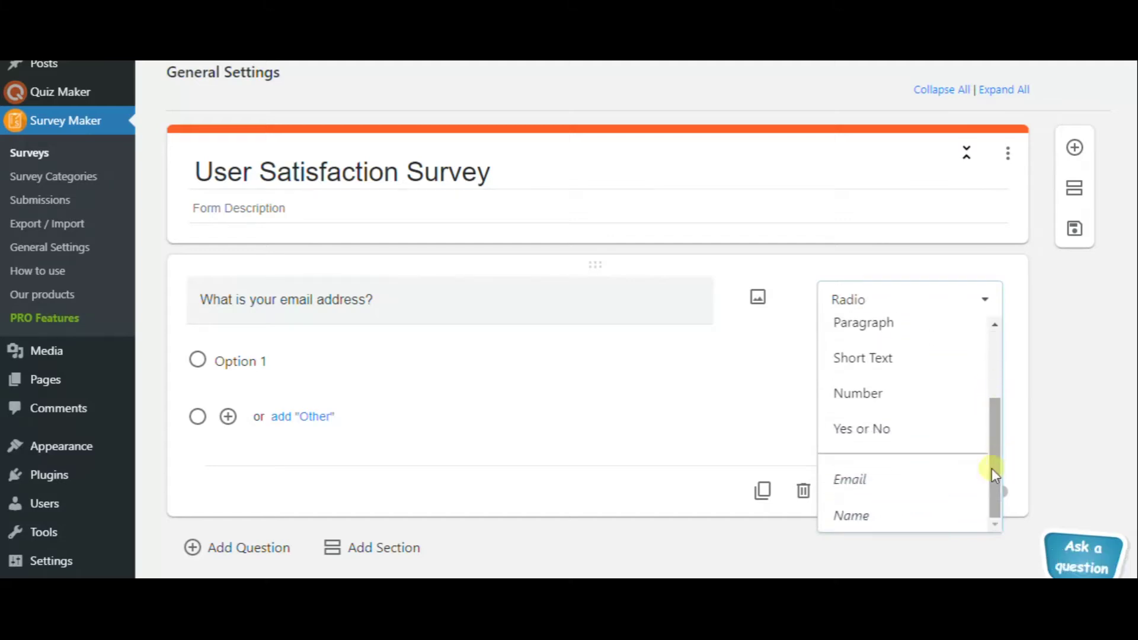
left_click(877, 487)
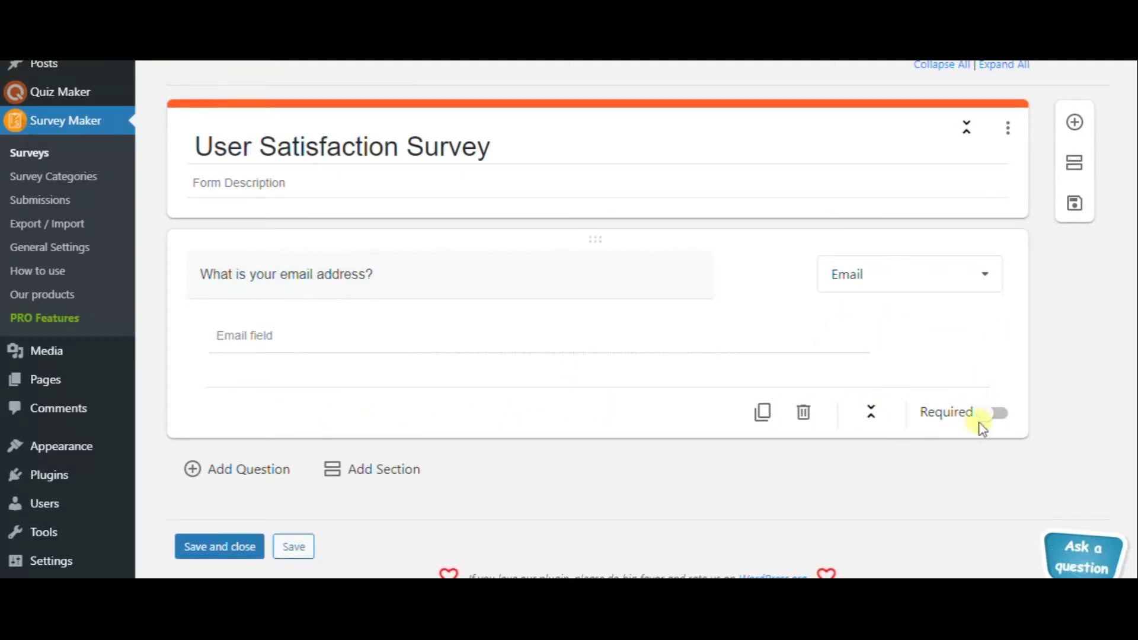
left_click(999, 423)
left_click(262, 477)
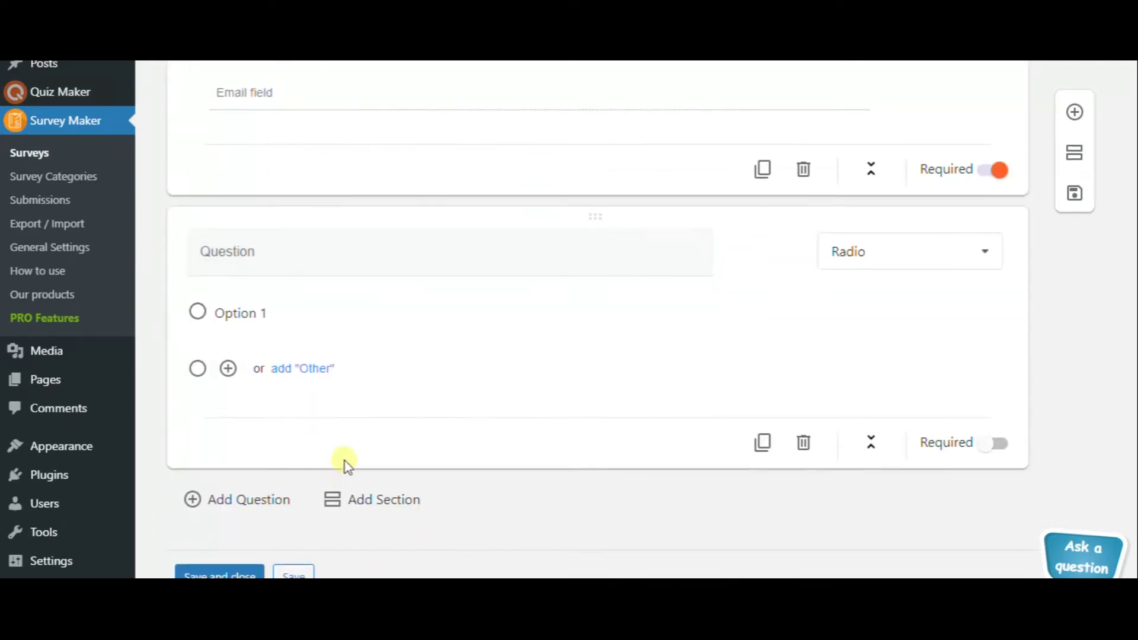
Step: Paste 'What items did you order?' from the document as the second question
key("alt+Tab")
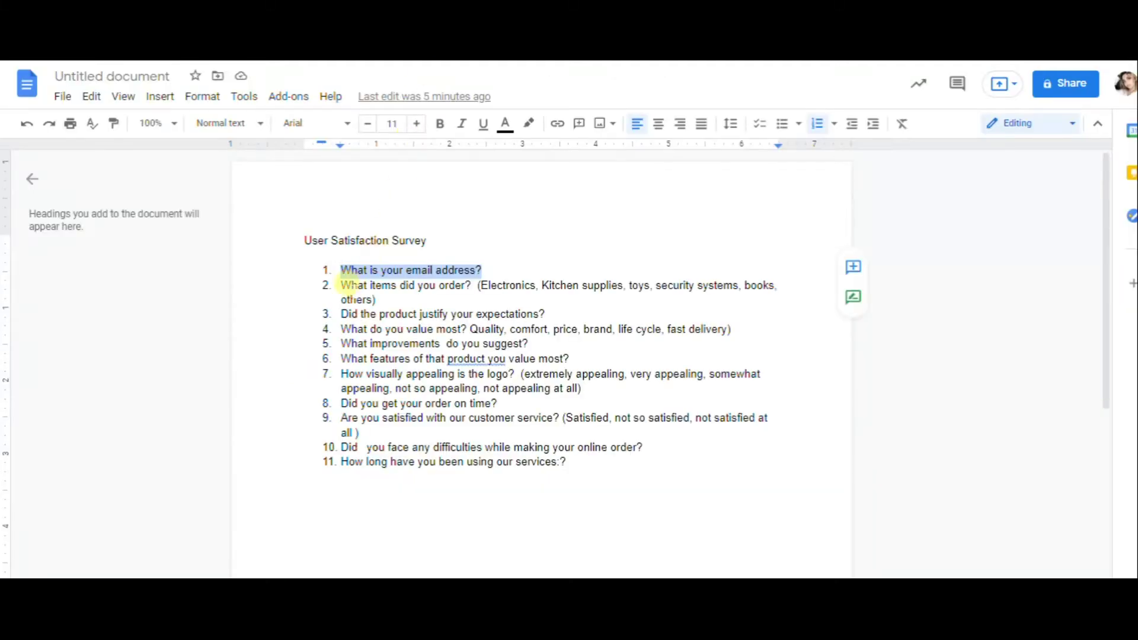
left_click_drag(341, 285, 495, 287)
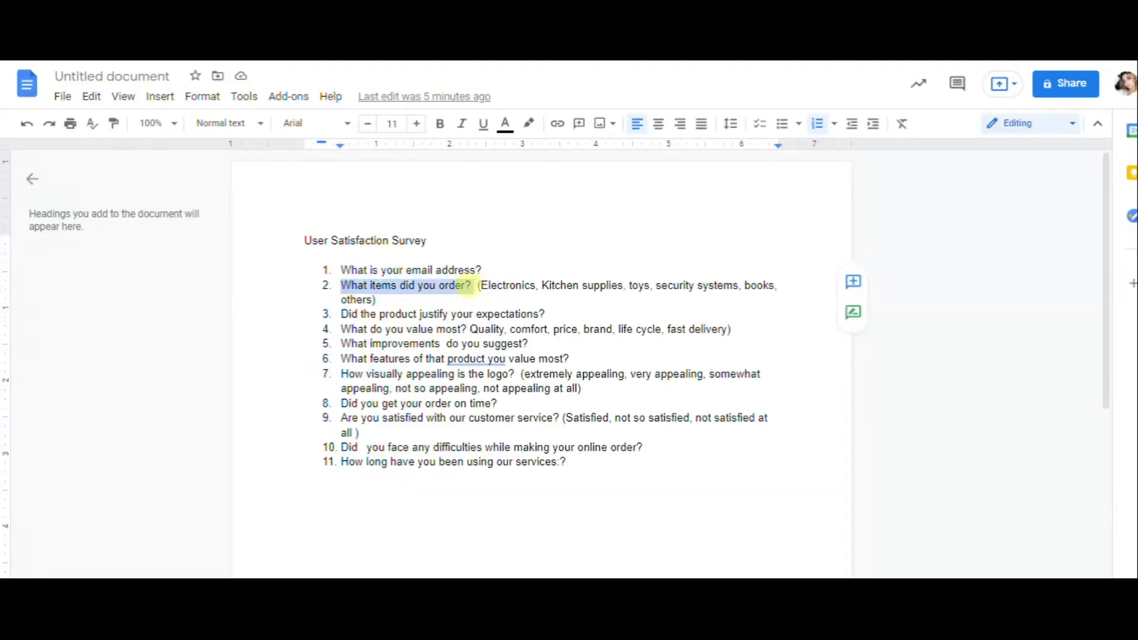
key("ctrl+c")
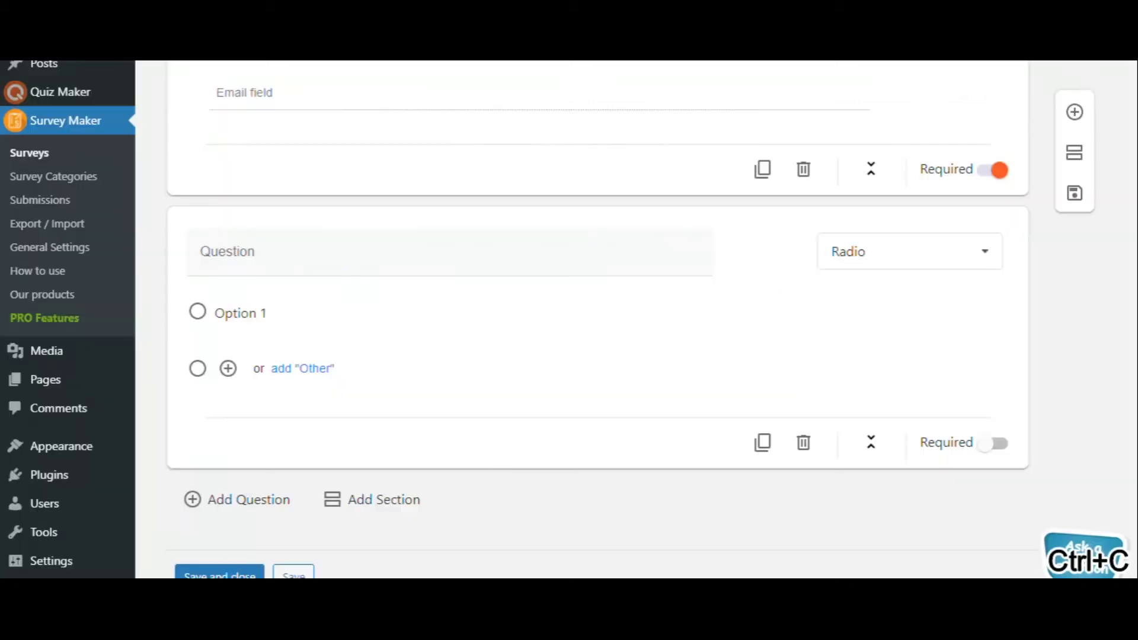
left_click(322, 257)
key("ctrl+v")
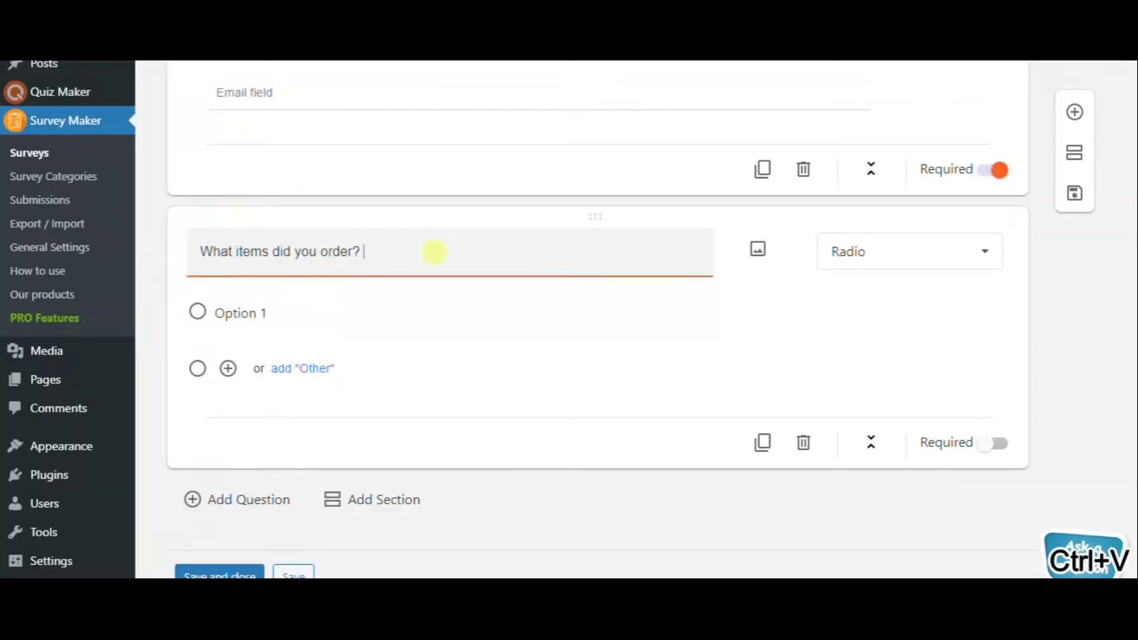
Step: Set it to Checkbox (Multi) with Electronics, Kitchen supplies, Security Systems, Toys and Books options
left_click(890, 259)
left_click(899, 336)
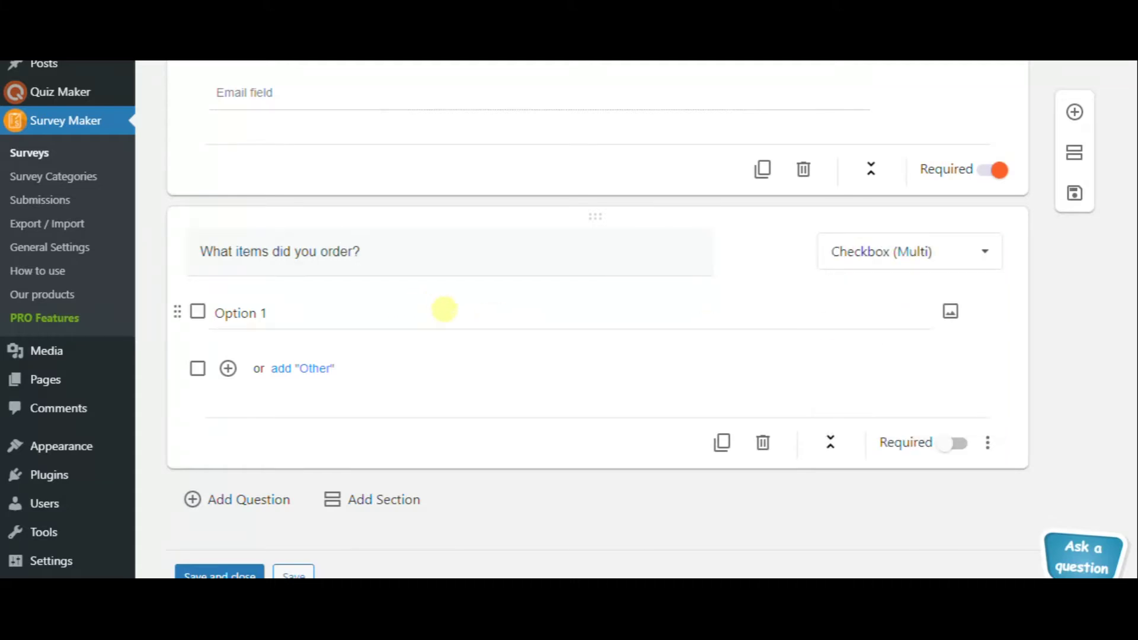
left_click(445, 309)
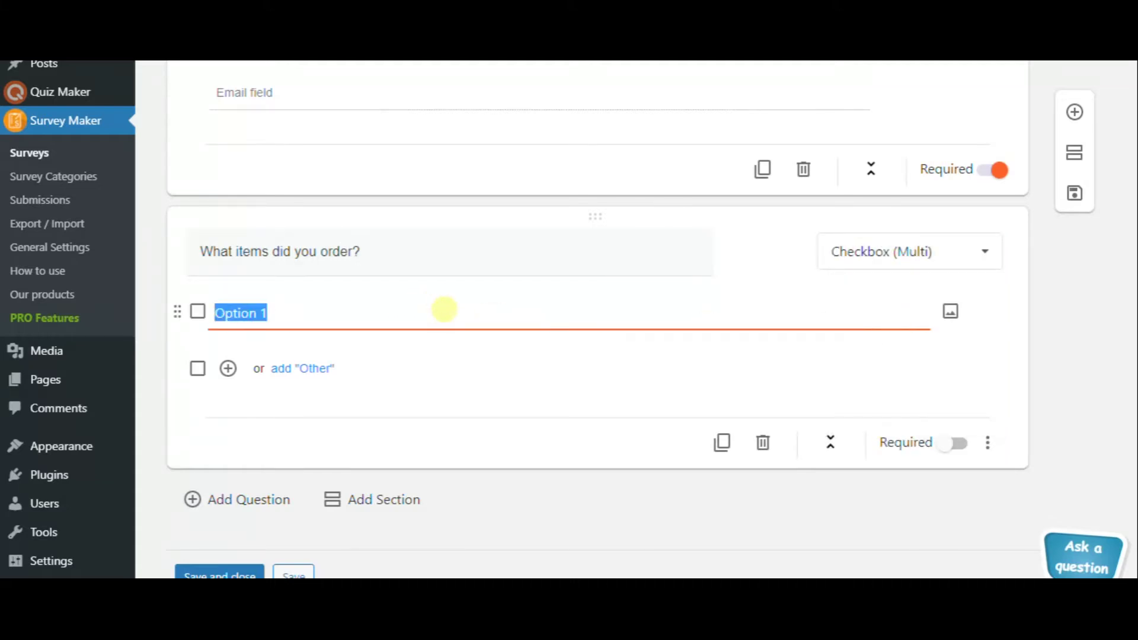
key("ctrl+v")
scroll(645, 426, "down", 2)
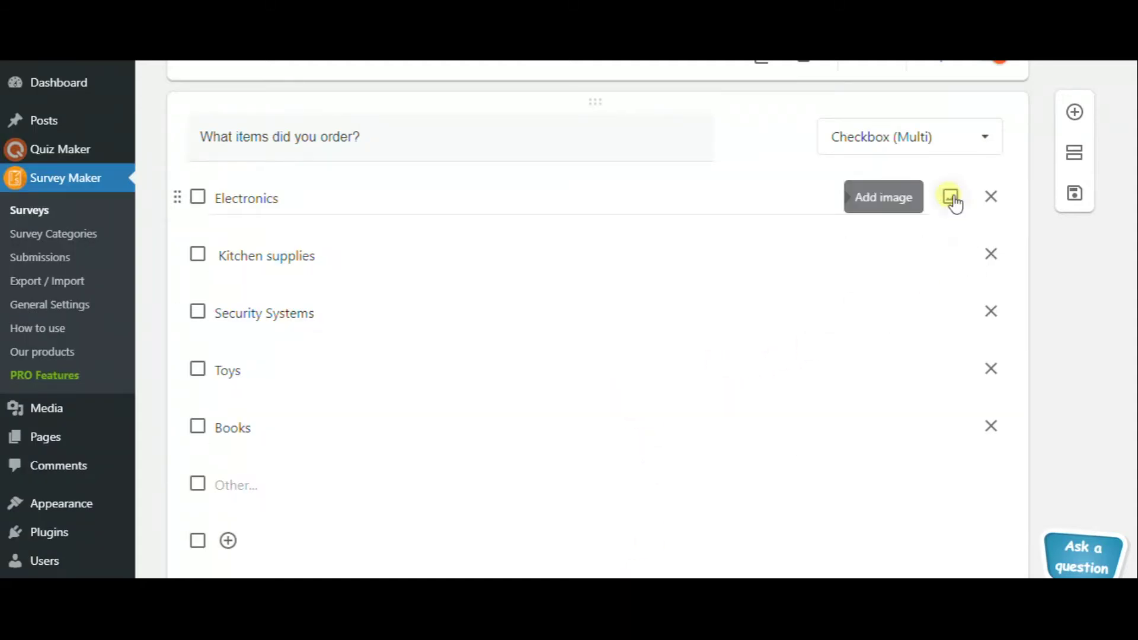
left_click(954, 204)
Step: Attach product pictures to the Electronics, Kitchen supplies and Security Systems options
key("Escape")
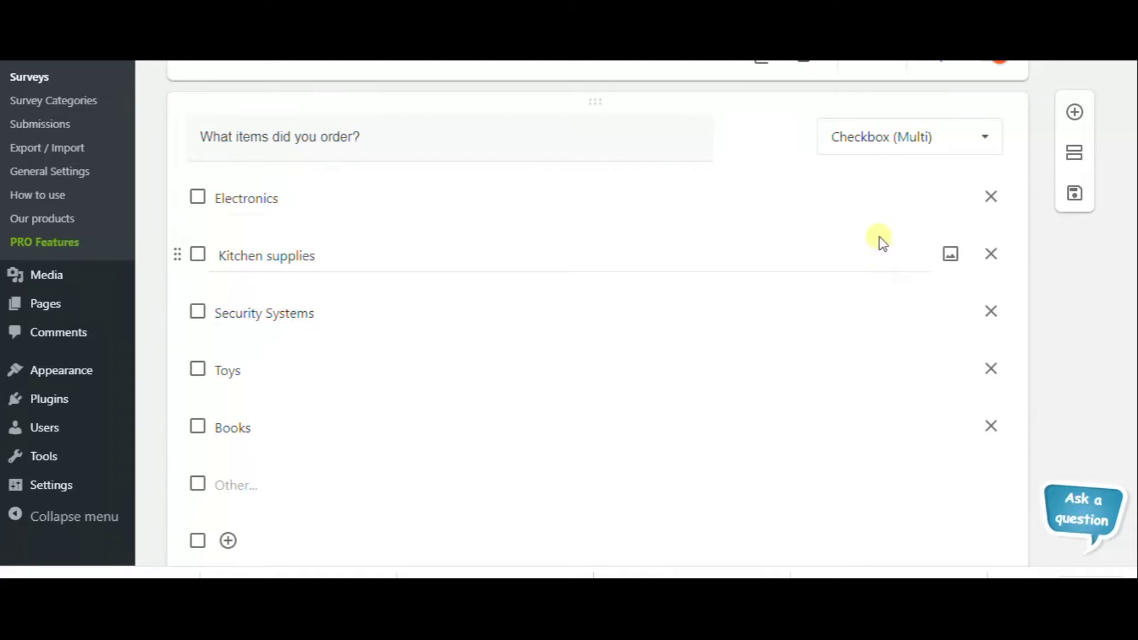
left_click(951, 198)
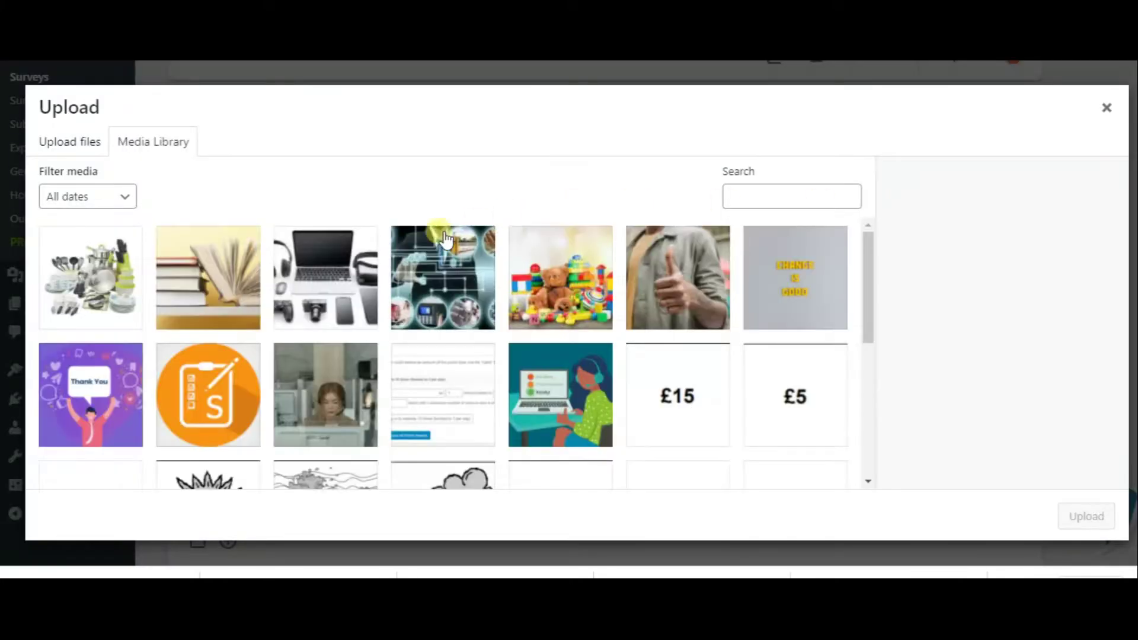
left_click(367, 270)
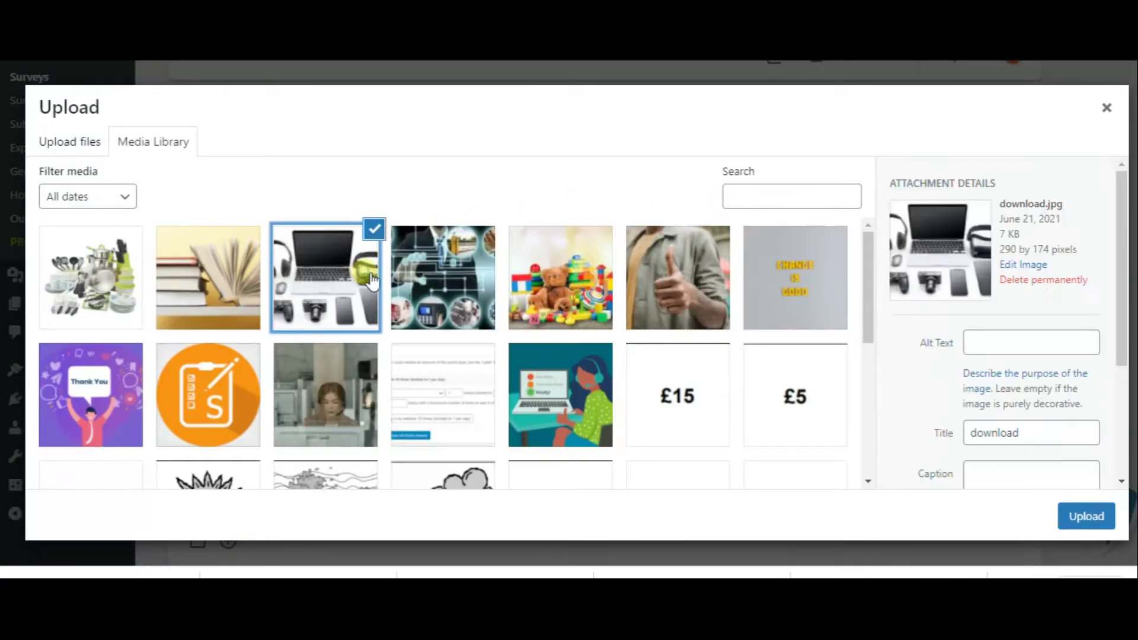
left_click(1070, 522)
left_click(951, 372)
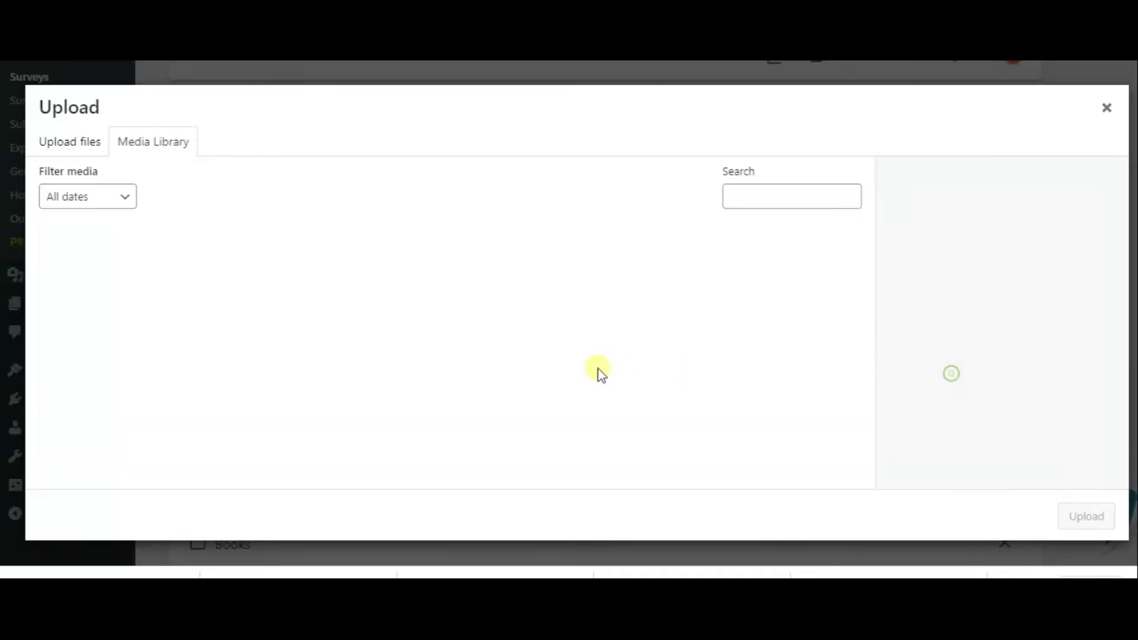
left_click(95, 274)
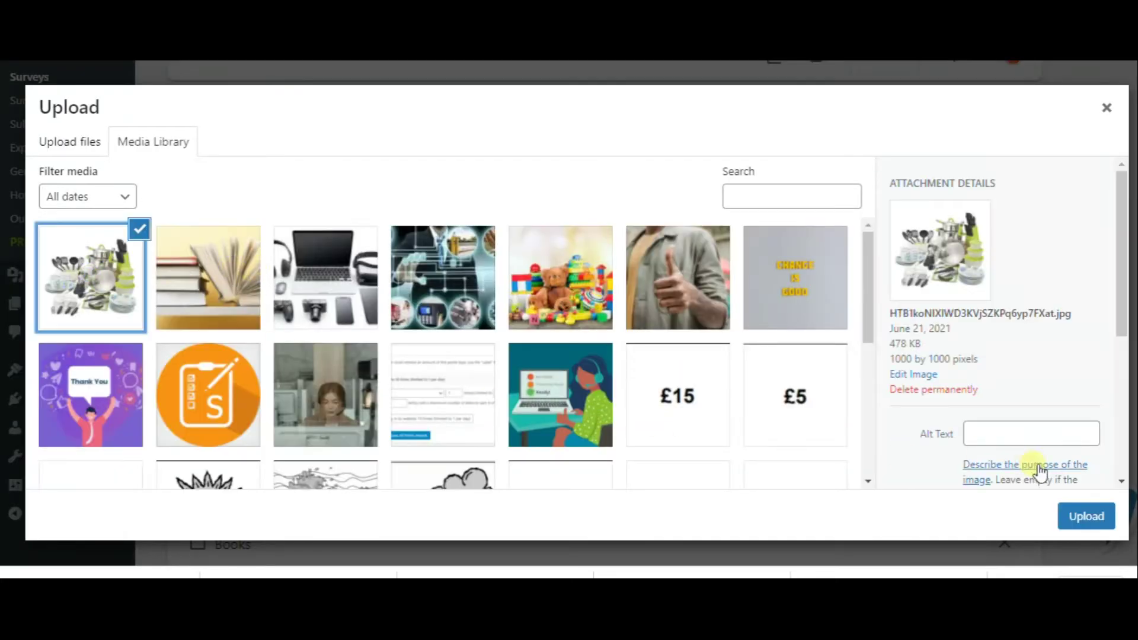
left_click(1086, 517)
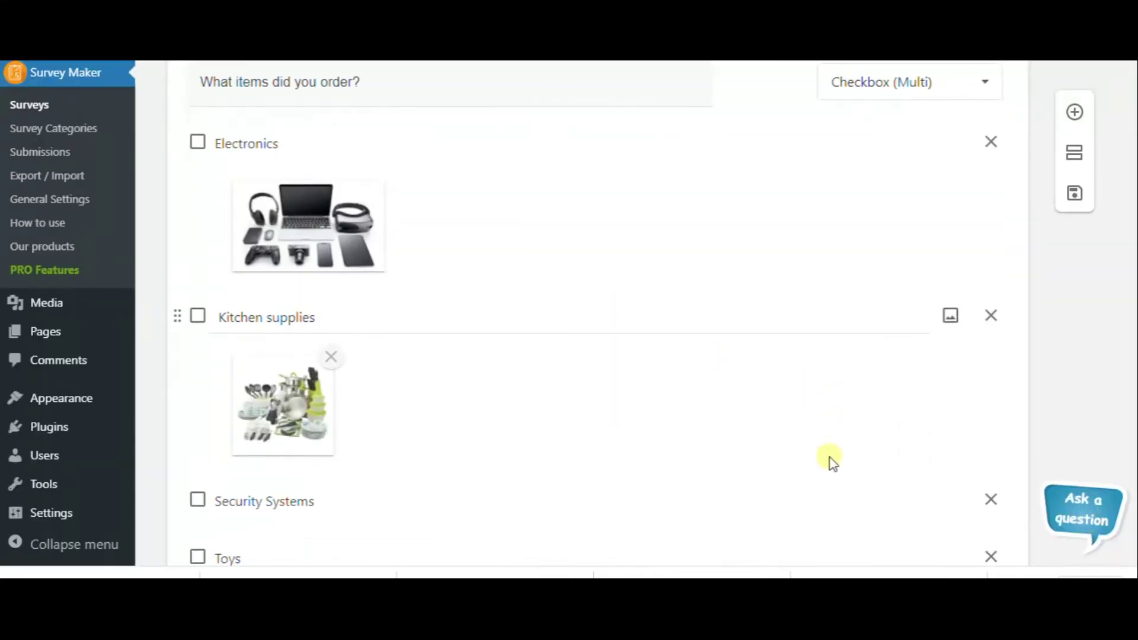
scroll(830, 458, "down", 2)
left_click(950, 388)
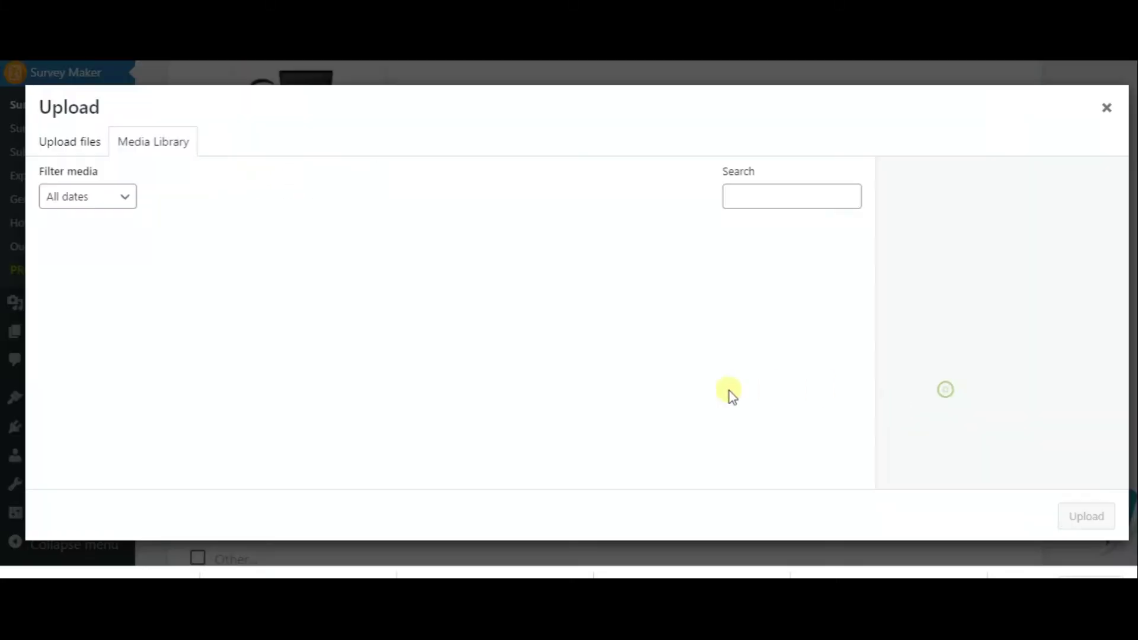
left_click(440, 290)
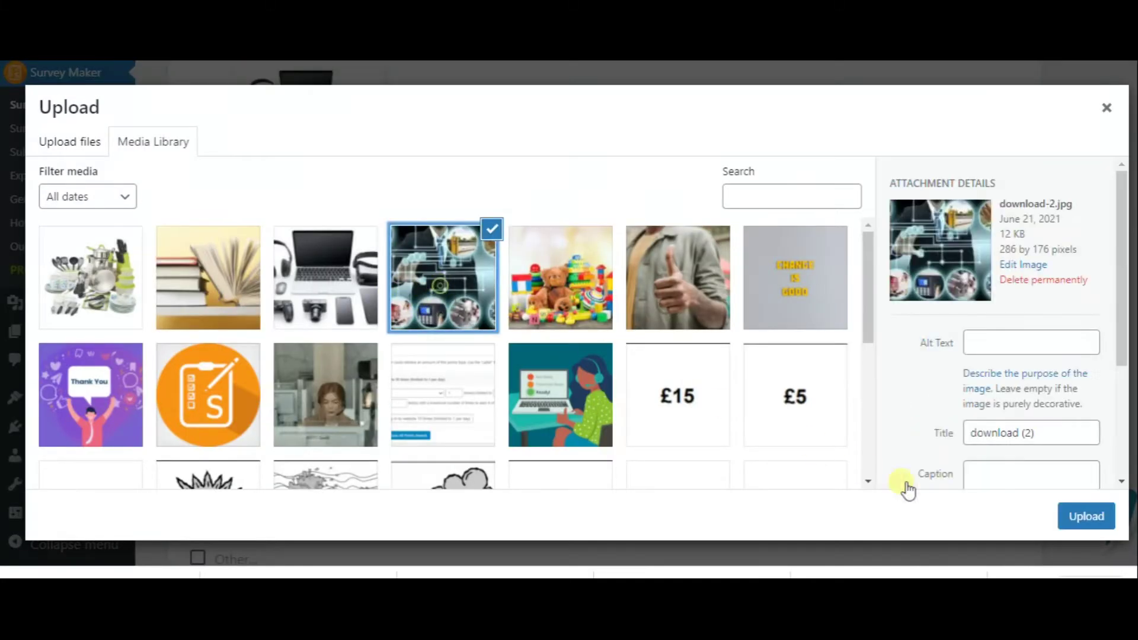
left_click(1086, 517)
Step: Attach pictures to Toys and Books, make the question required, and add a third question
scroll(785, 465, "down", 3)
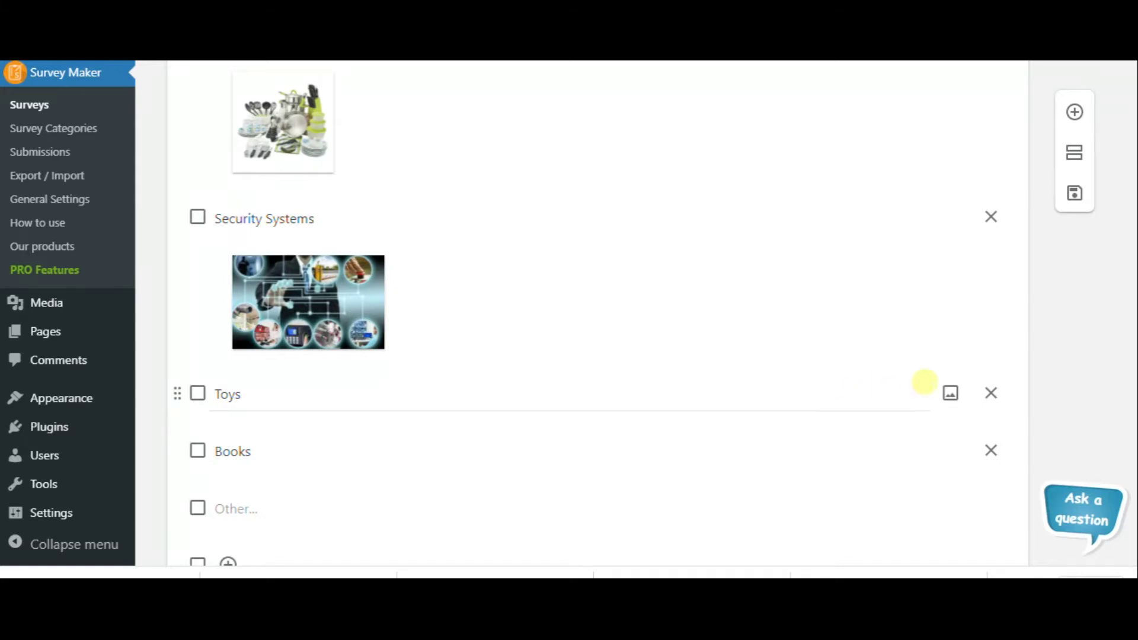
left_click(950, 393)
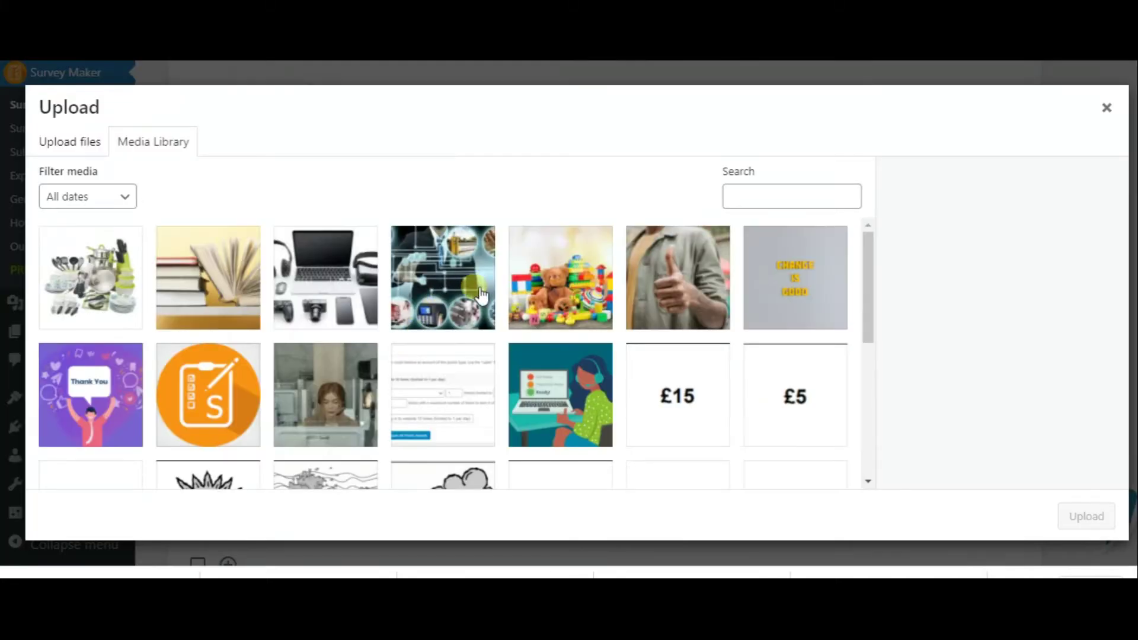
left_click(557, 278)
left_click(1086, 516)
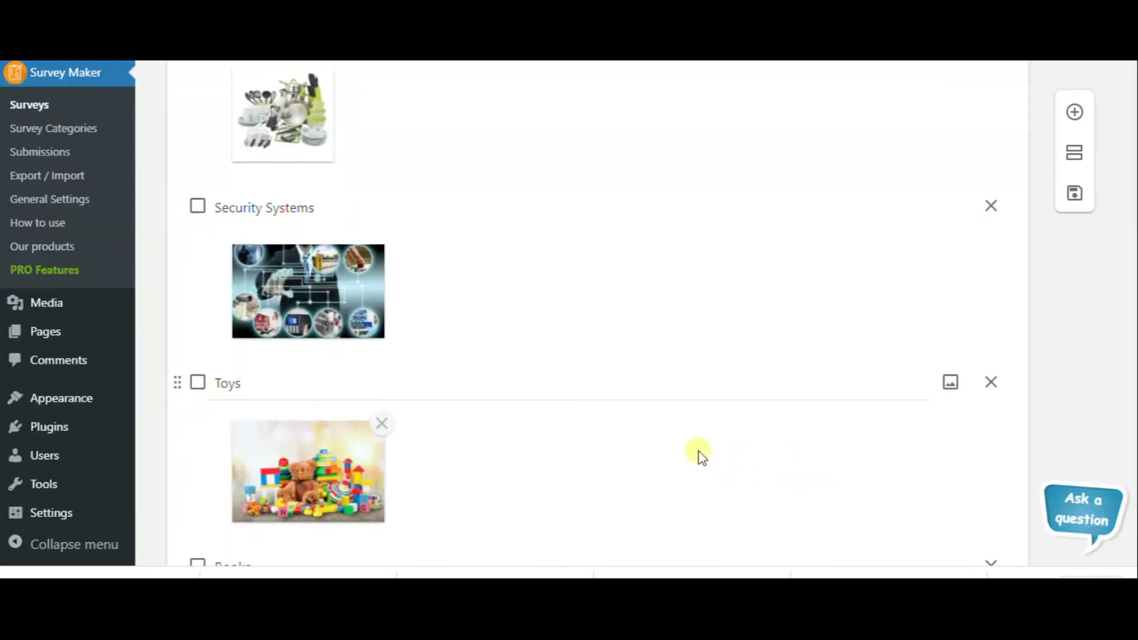
scroll(701, 458, "down", 4)
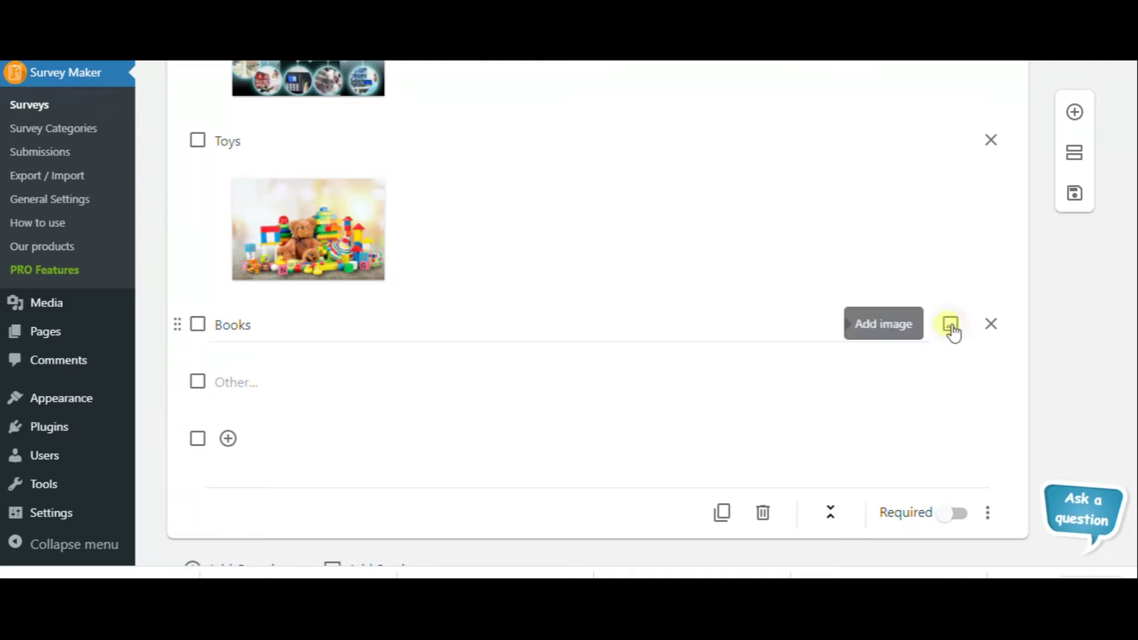
left_click(952, 325)
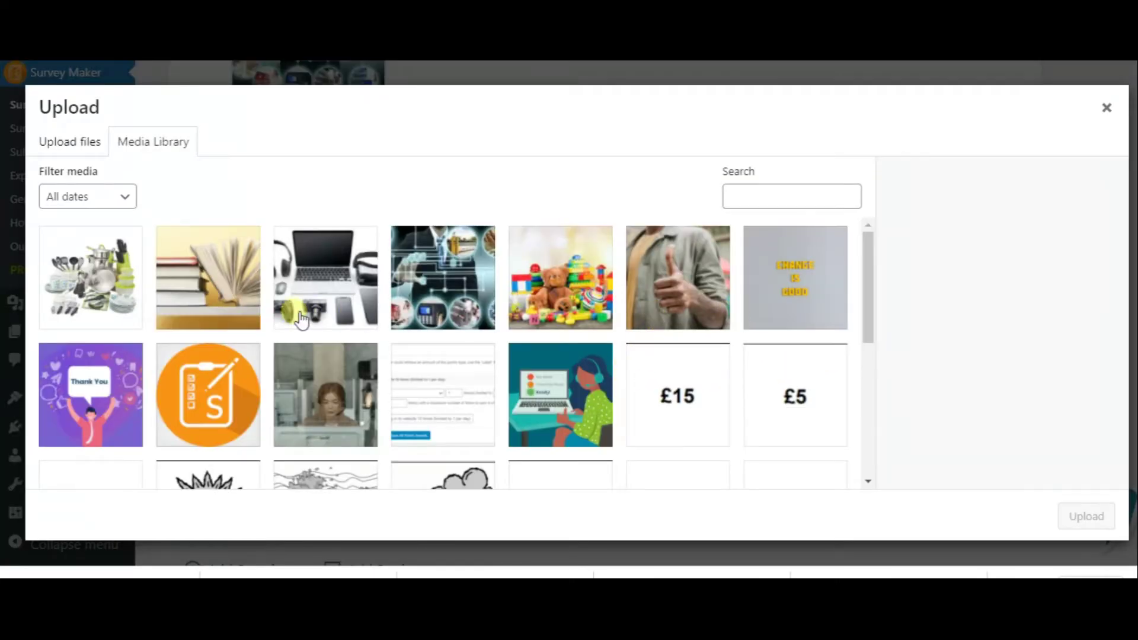
left_click(208, 279)
left_click(1086, 516)
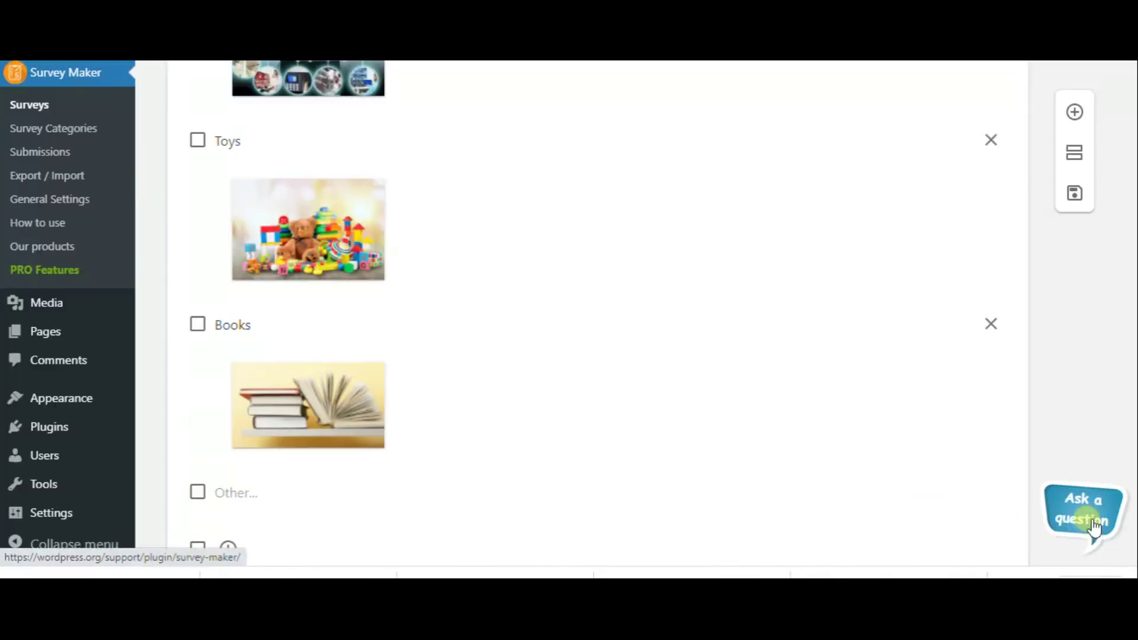
scroll(603, 419, "down", 4)
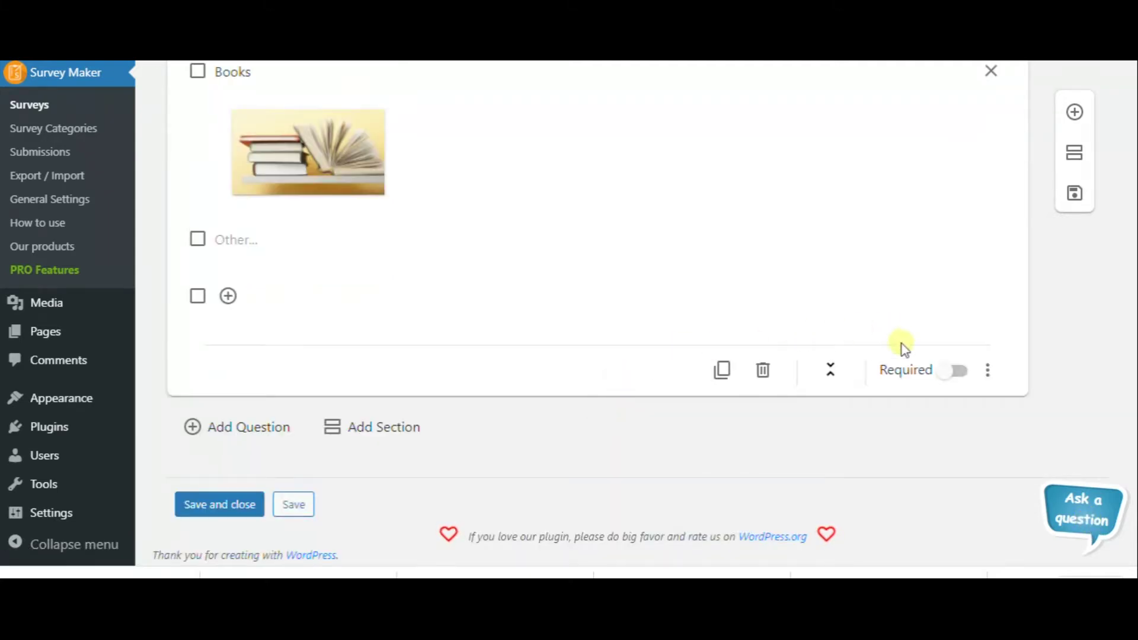
left_click(955, 372)
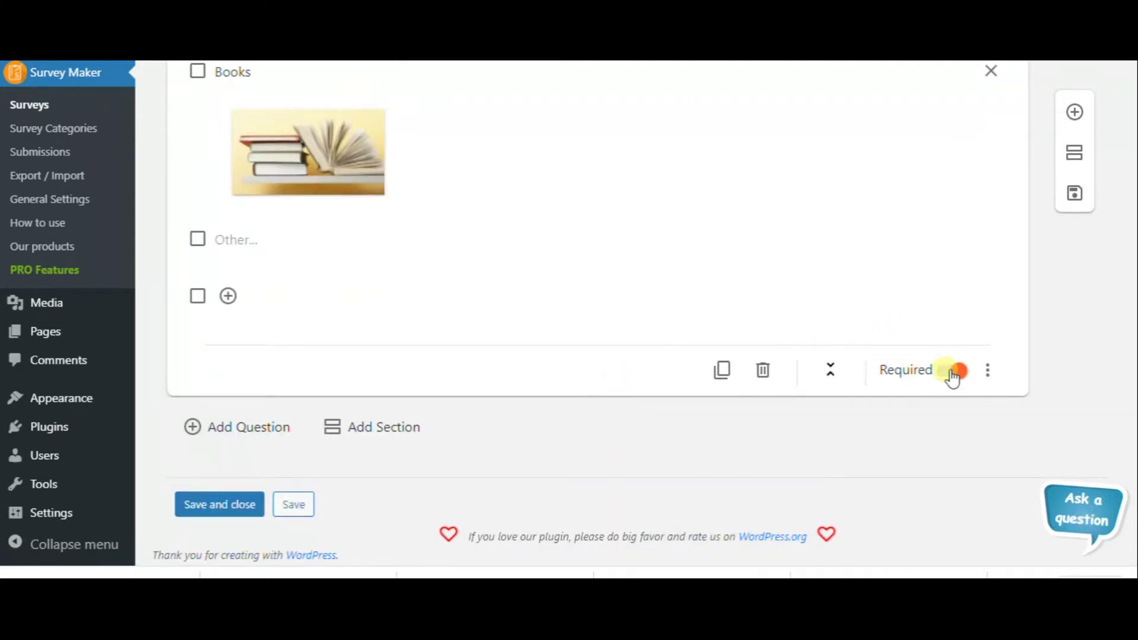
left_click(249, 428)
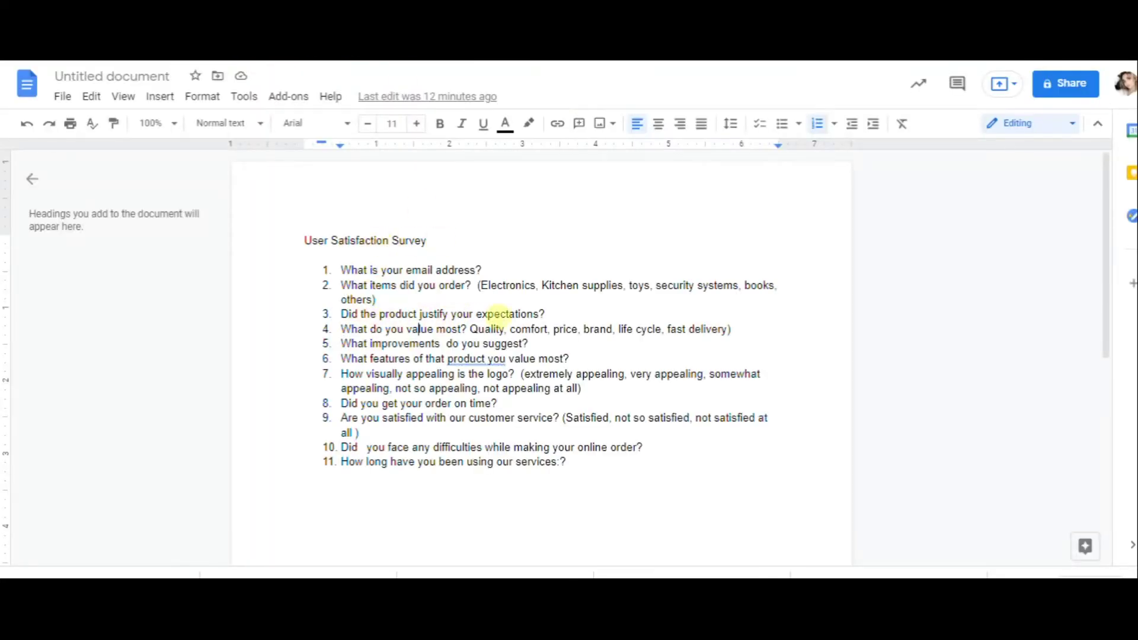
Step: Paste 'Did the product justify your expectations?' as the third question's text
left_click_drag(544, 314, 349, 315)
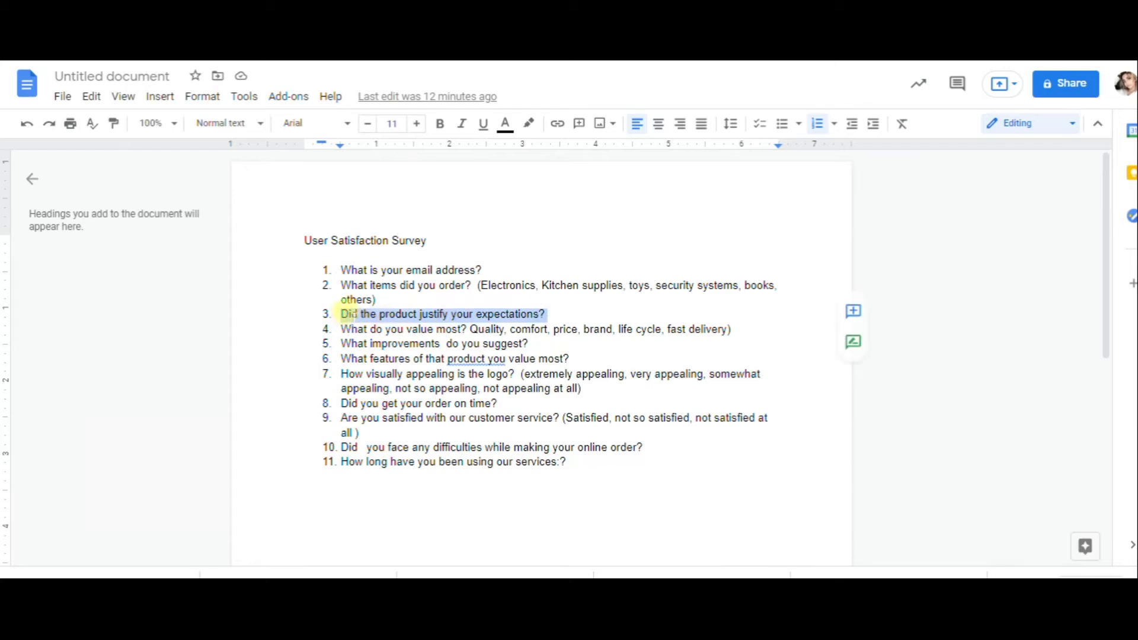
key("ctrl+c")
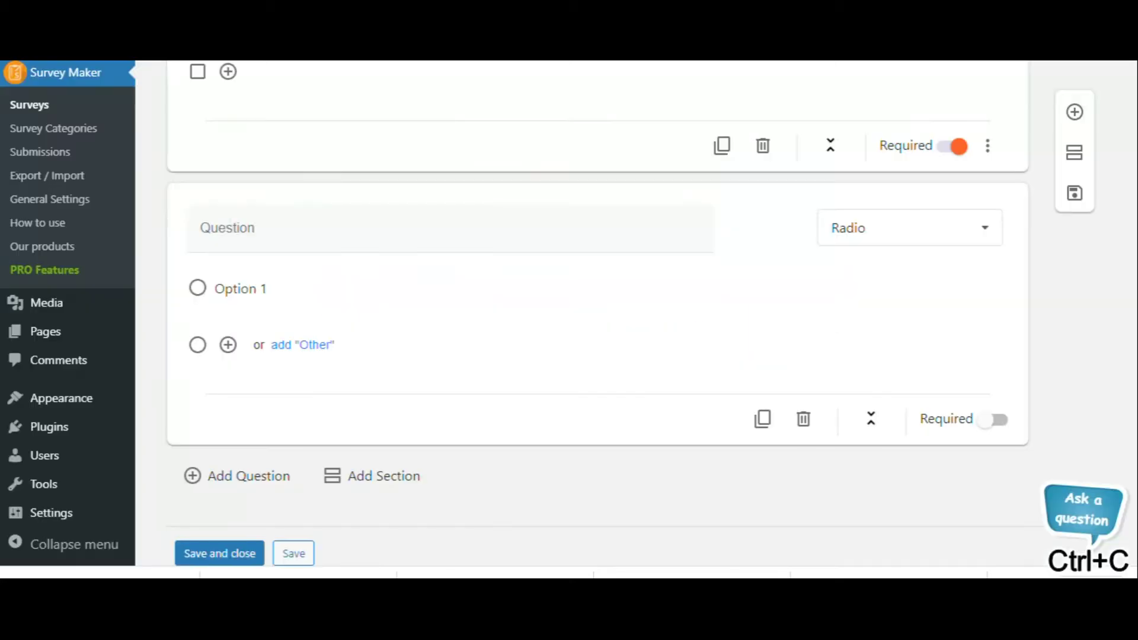
left_click(290, 238)
key("ctrl+v")
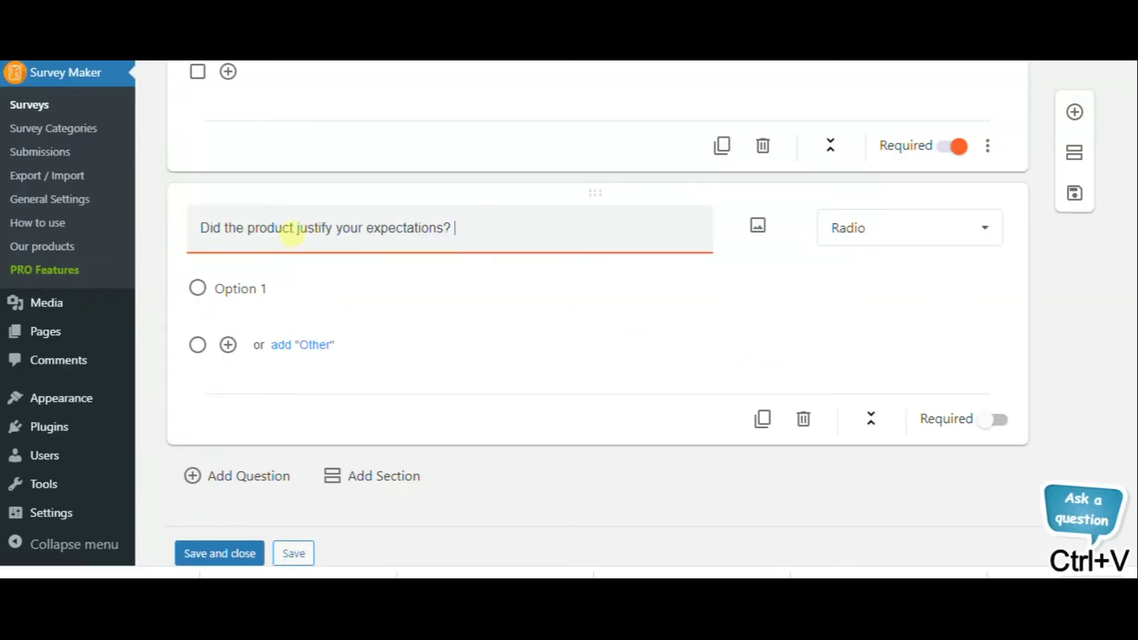
Step: Make it a Short Text question and add a blank fourth question
left_click(872, 234)
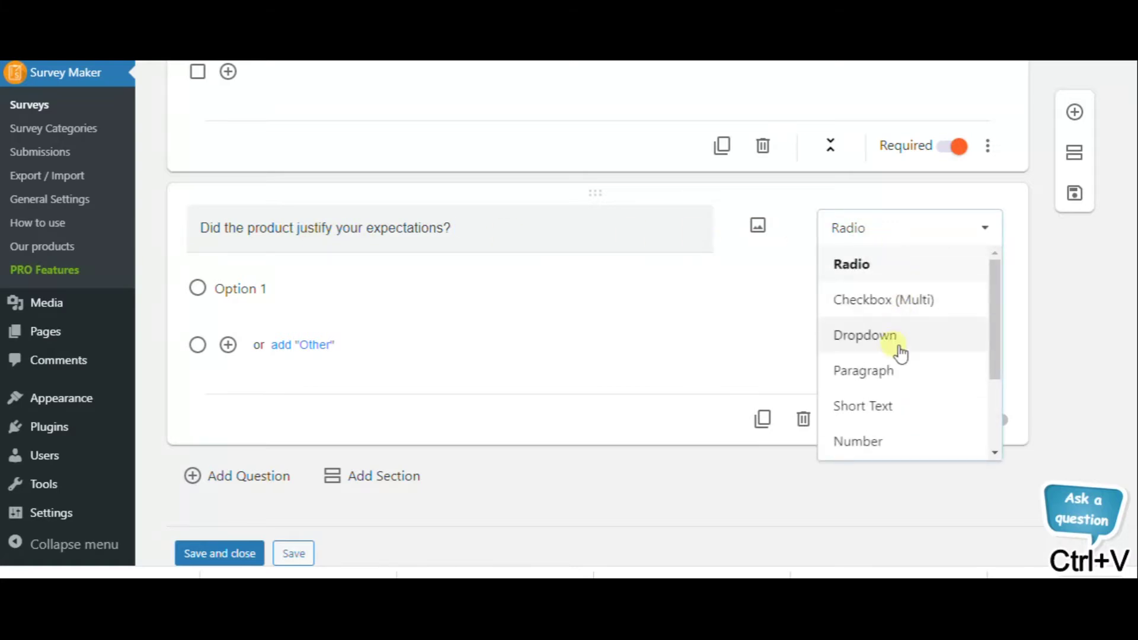
scroll(897, 358, "down", 2)
left_click(889, 328)
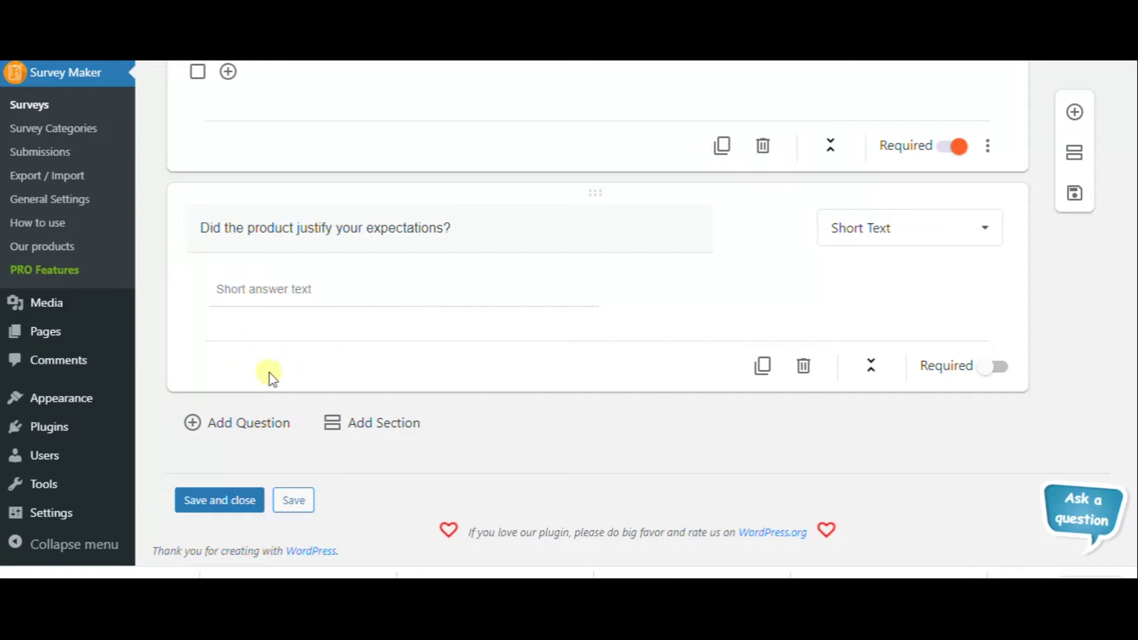
left_click(255, 423)
scroll(304, 379, "down", 4)
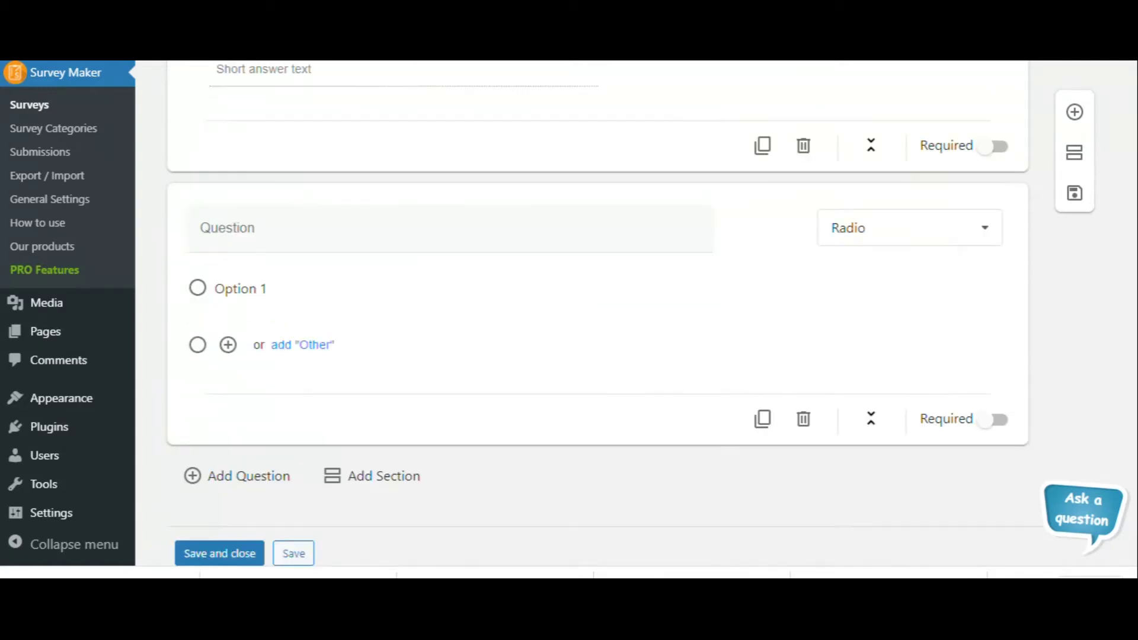
key("alt+Tab")
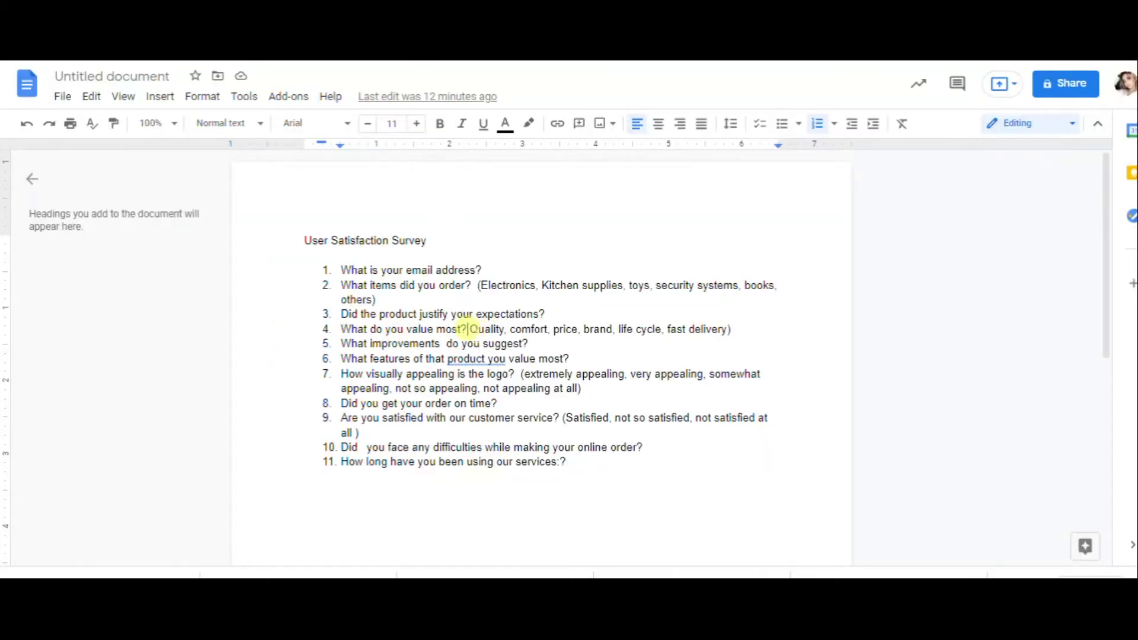
Step: Paste 'What do you value most?' as the fourth question's text
left_click_drag(468, 329, 350, 331)
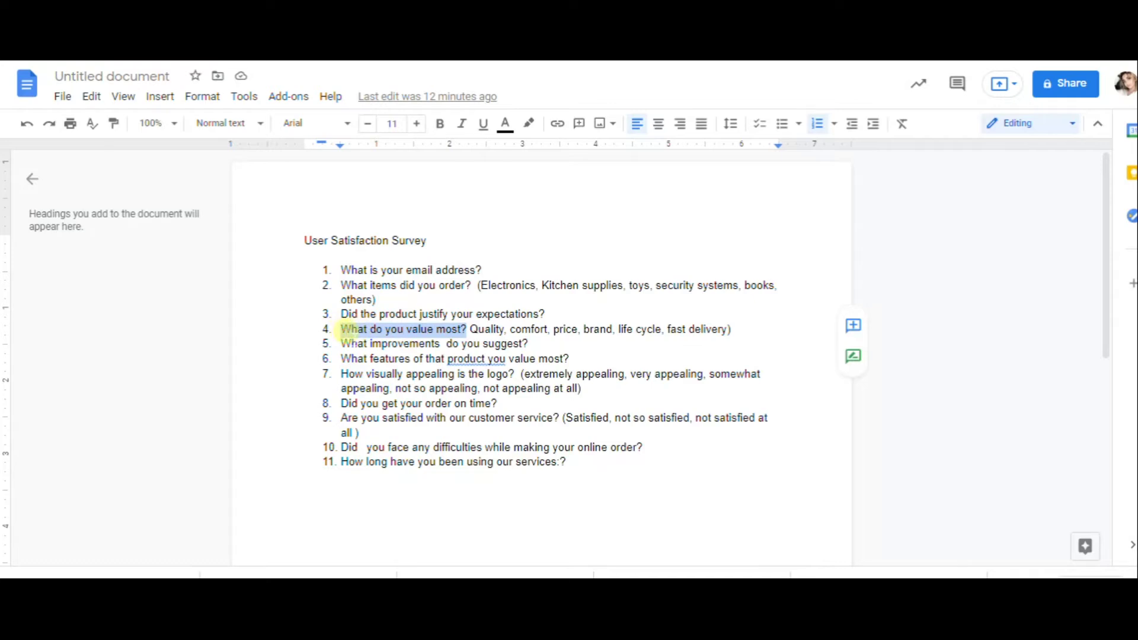
key("ctrl+c")
key("alt+Tab")
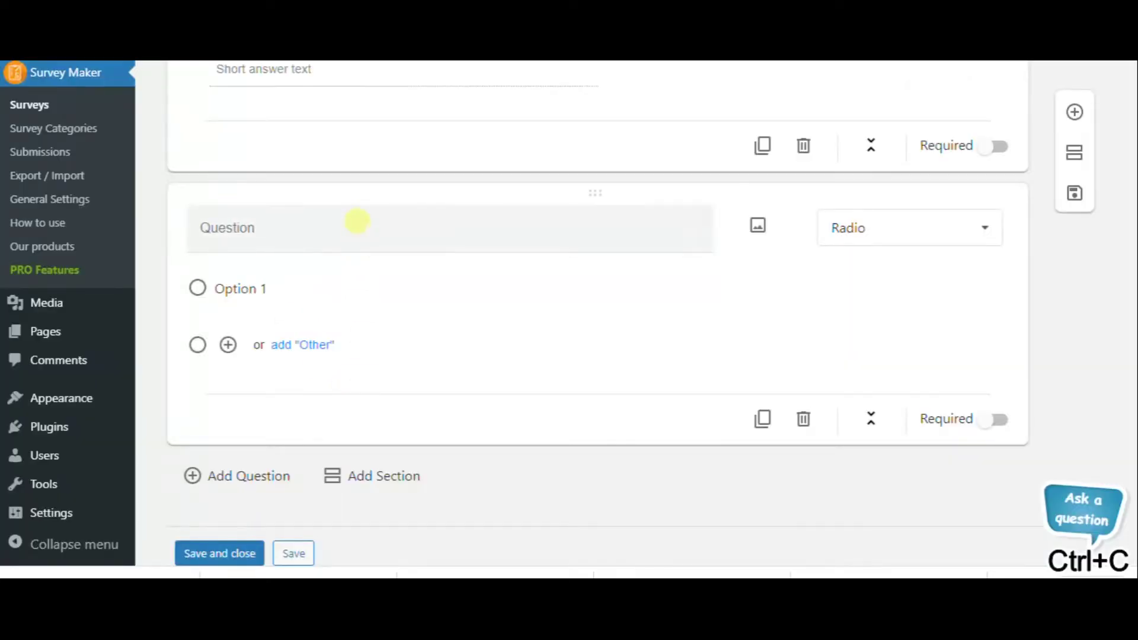
left_click(356, 223)
key("ctrl+v")
Step: Make it Checkbox (Multi) with the six options Quality through Fast delivery, then add a question
left_click(874, 236)
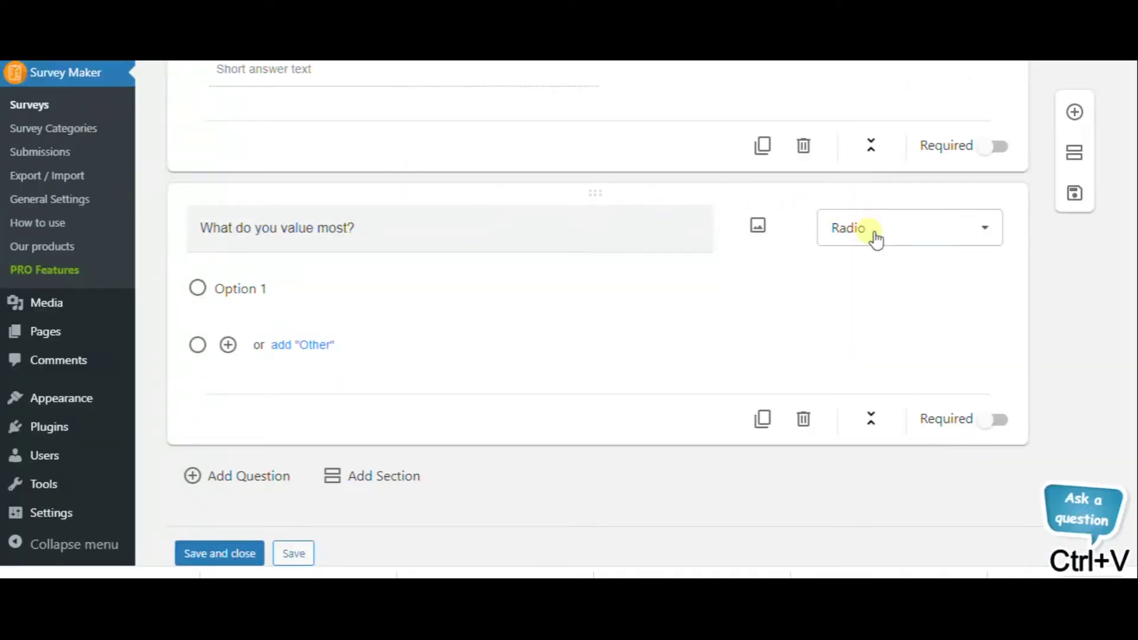
left_click(915, 303)
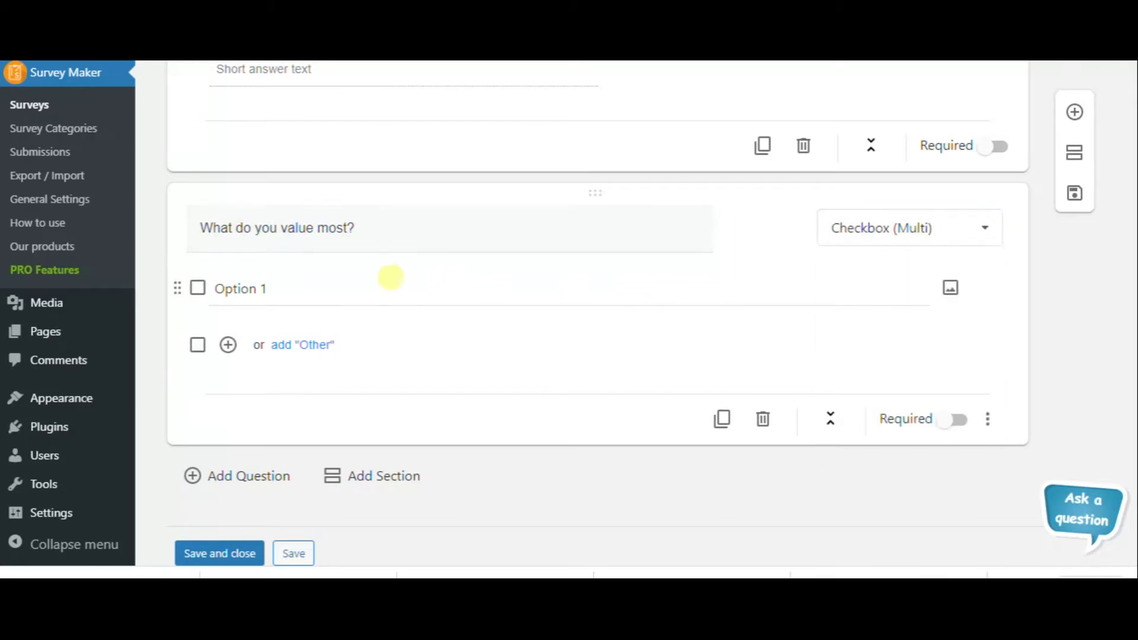
scroll(466, 245, "down", 1)
left_click(474, 248)
key("ctrl+v")
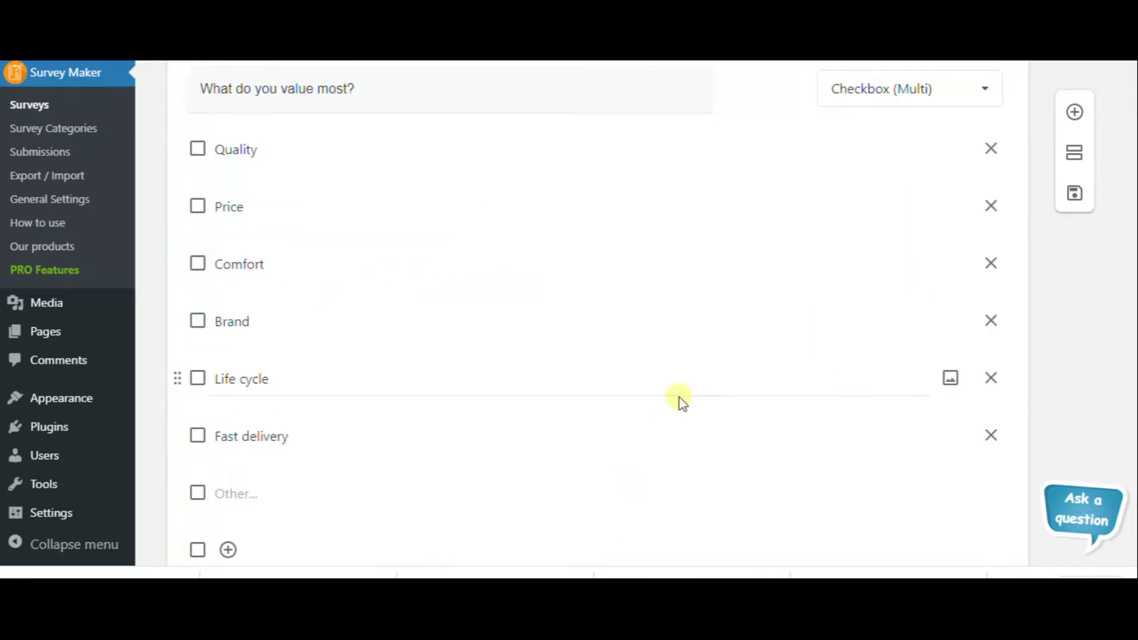
scroll(666, 331, "down", 4)
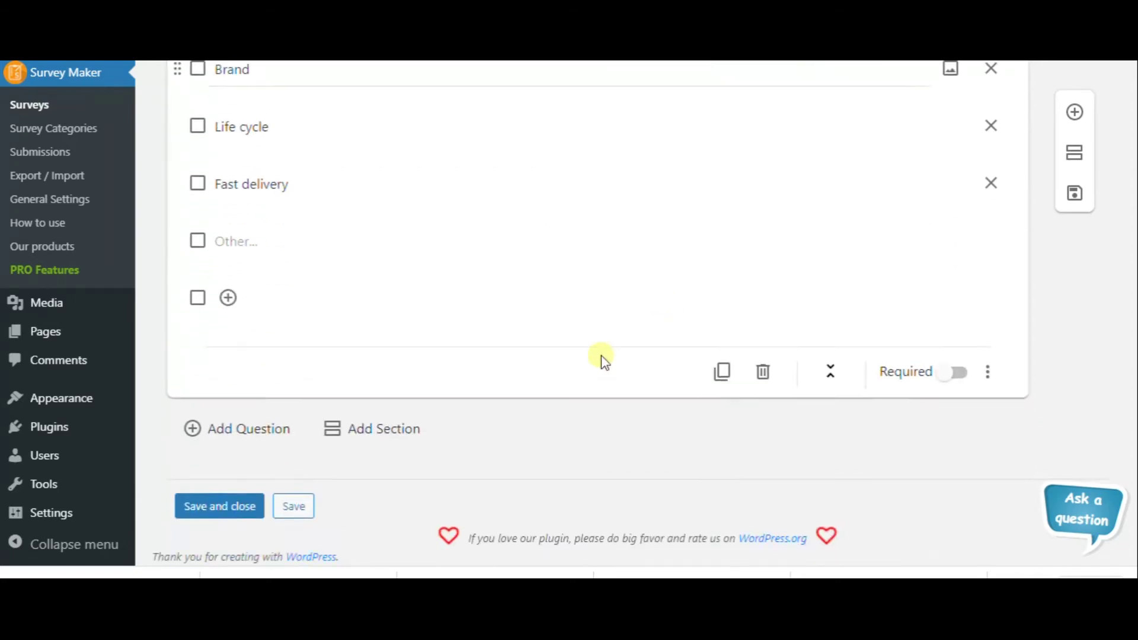
left_click(244, 437)
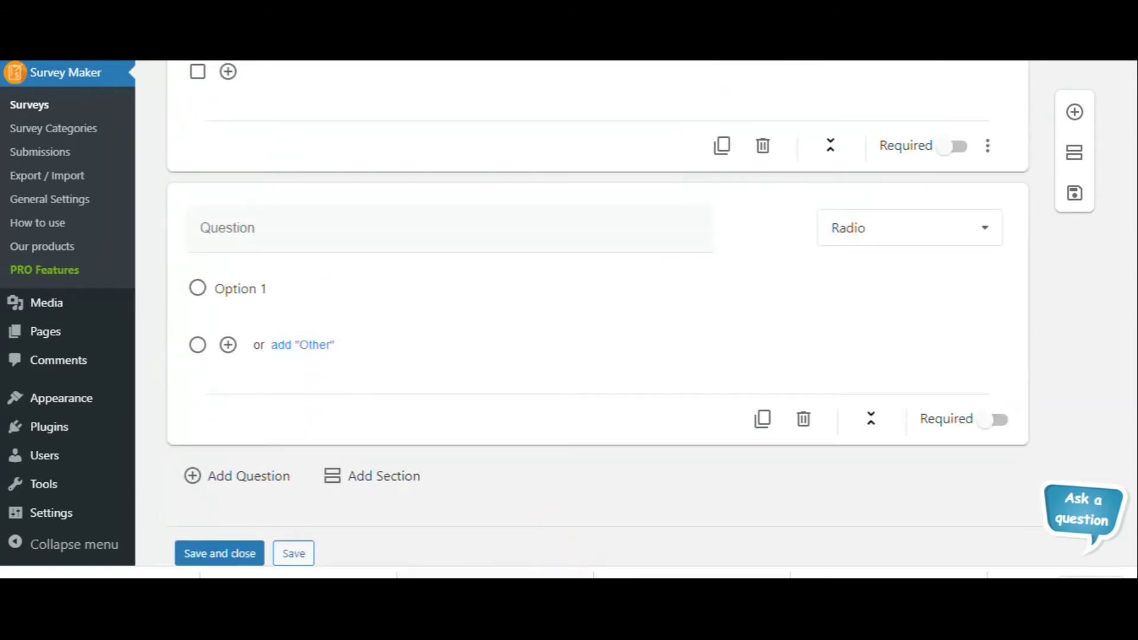
Step: Add 'How visually appealing is the logo?' as question five with the Amazon logo image
key("alt+Tab")
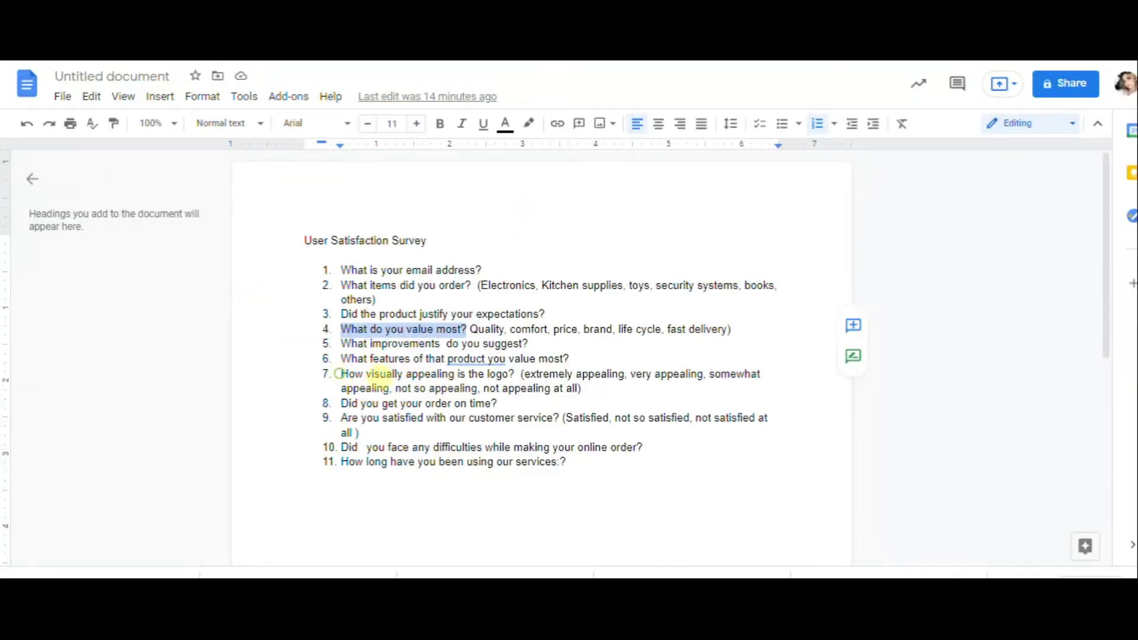
left_click_drag(338, 373, 504, 378)
right_click(511, 390)
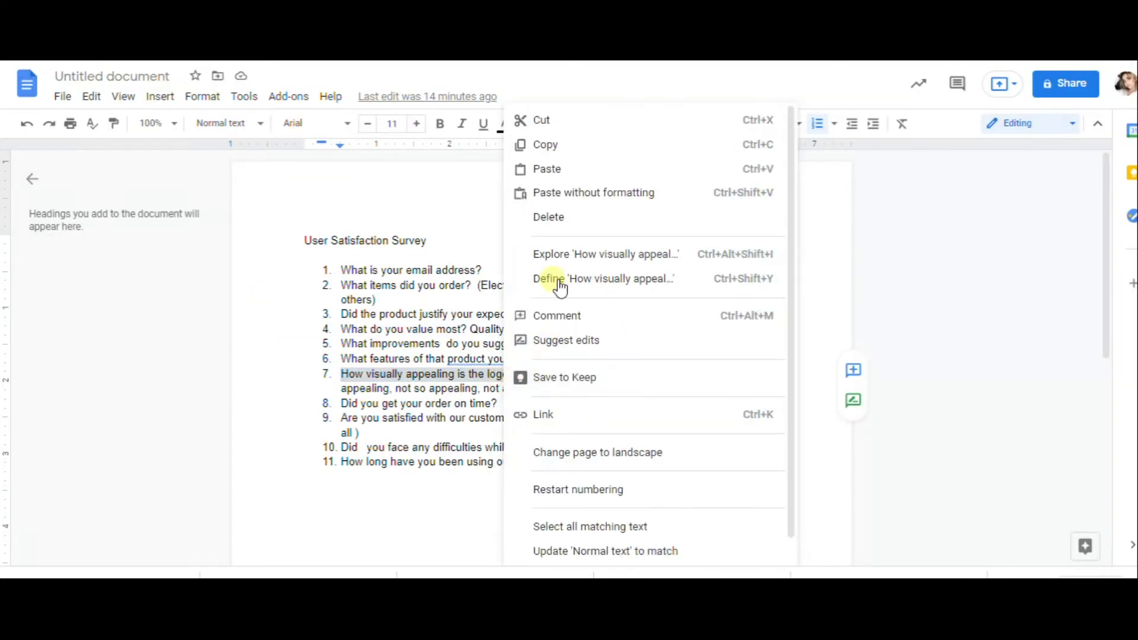
left_click(582, 144)
key("alt+Tab")
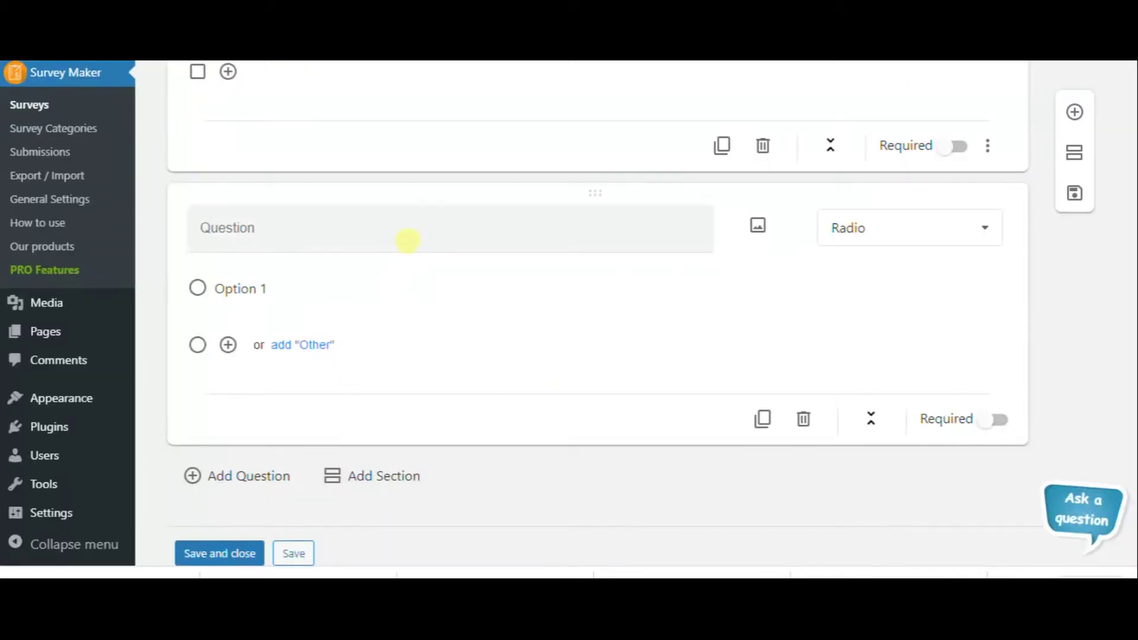
left_click(407, 229)
key("ctrl+v")
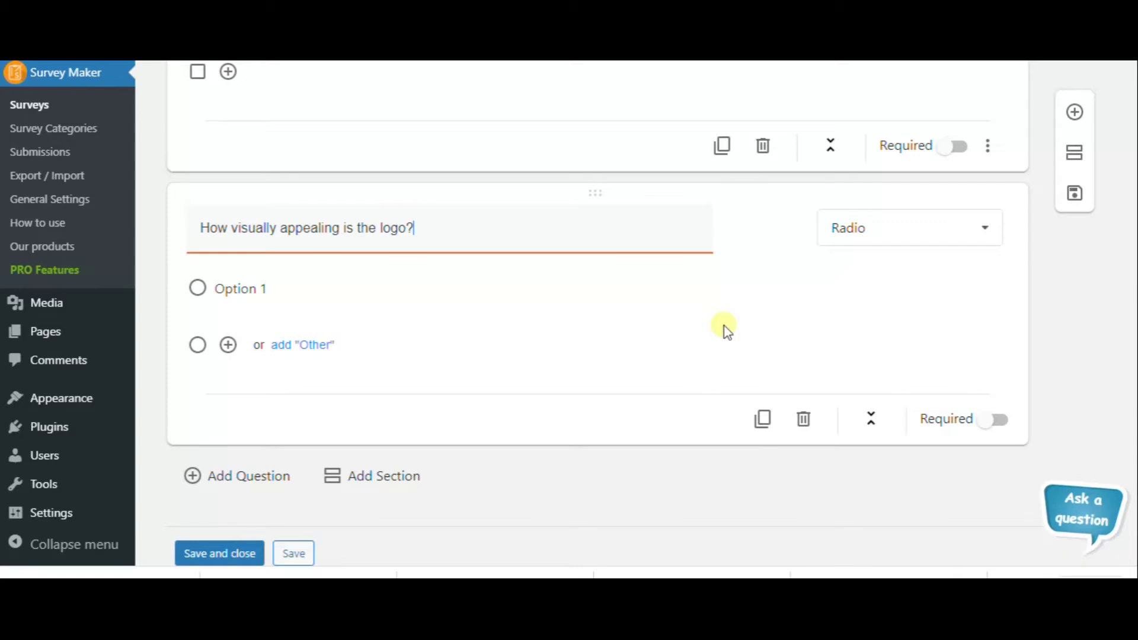
scroll(728, 332, "down", 1)
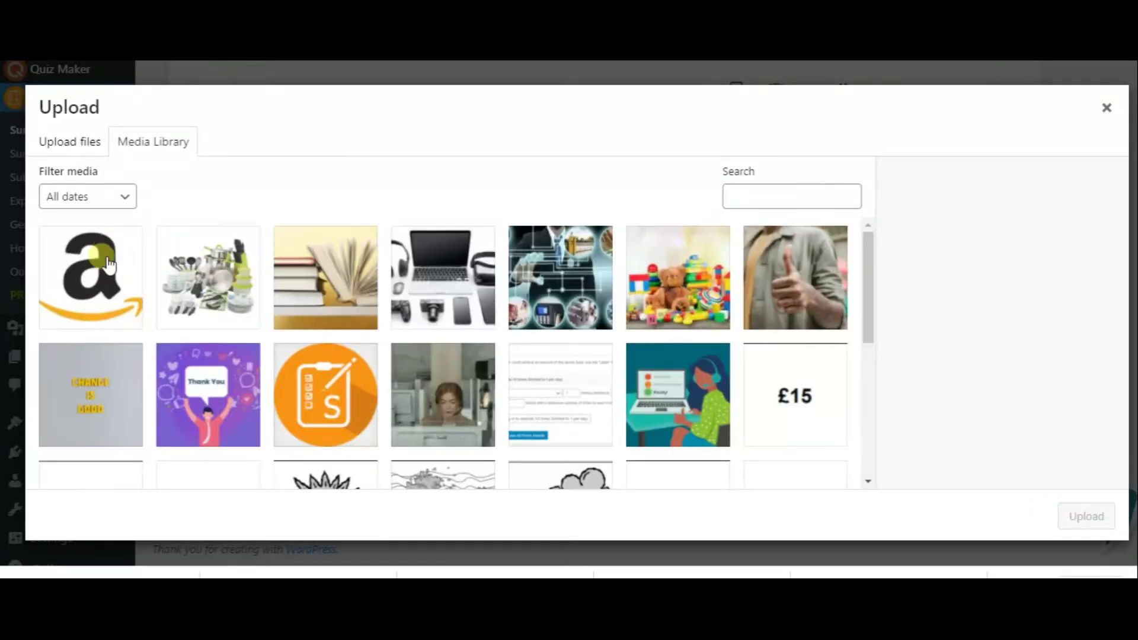
left_click(103, 258)
left_click(1085, 518)
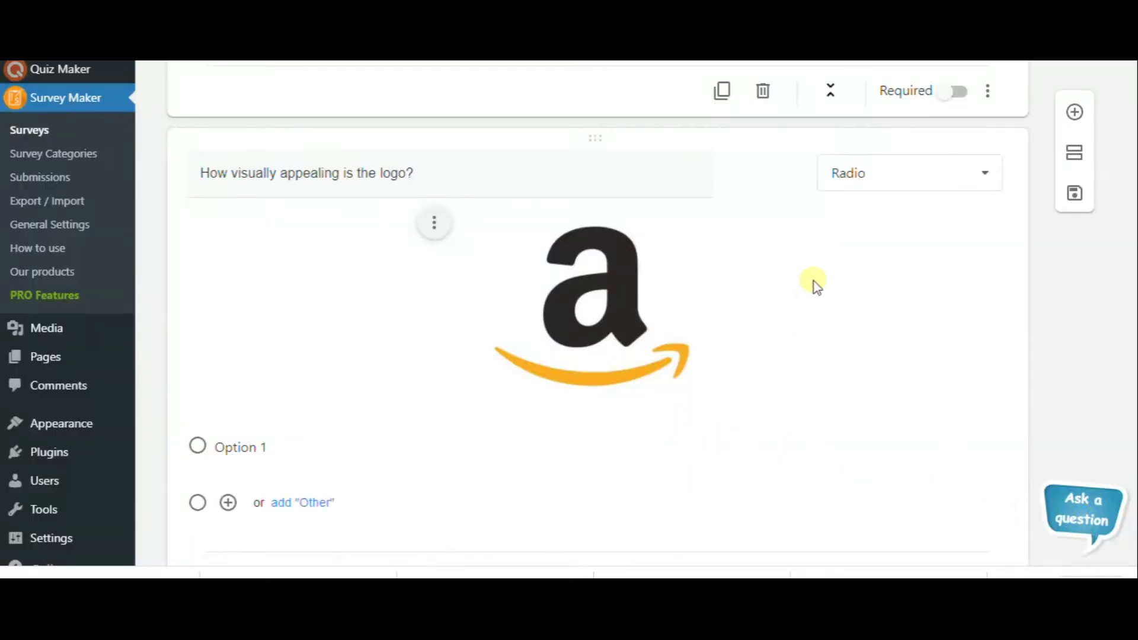
Step: Keep it Radio with four appeal-rating answers and add a blank sixth question
left_click(865, 185)
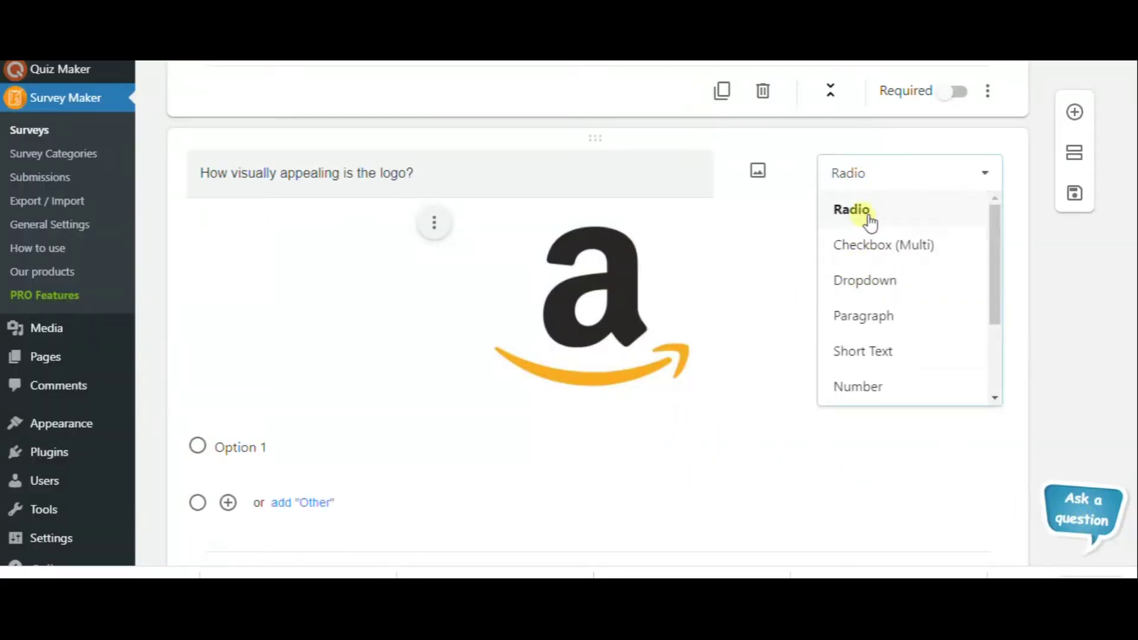
left_click(863, 211)
scroll(487, 352, "down", 1)
left_click(294, 361)
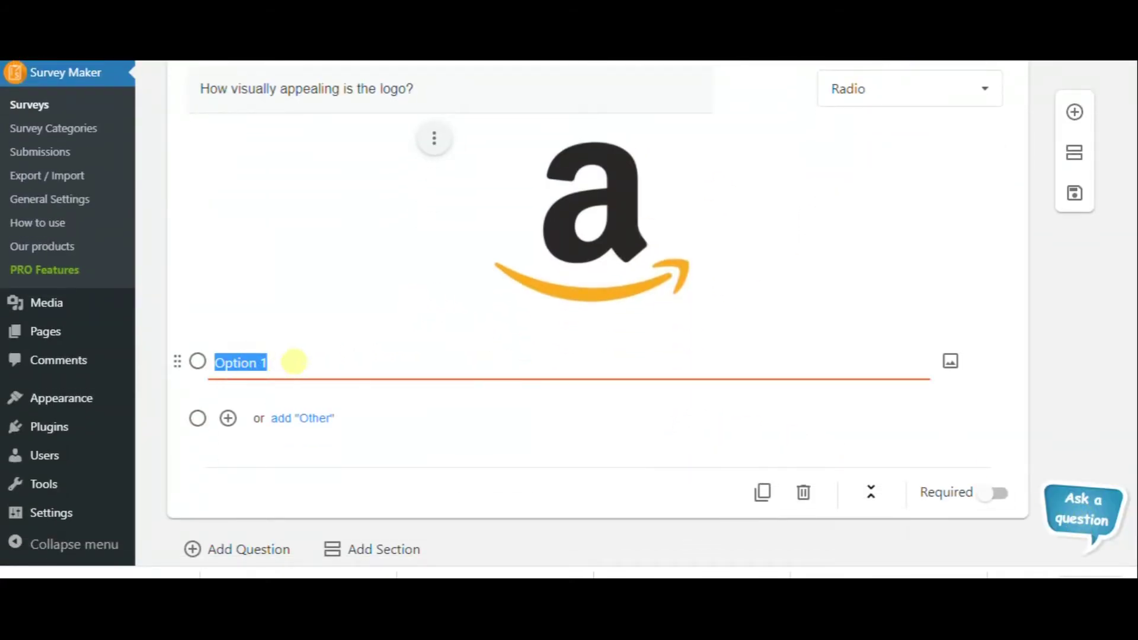
key("BackSpace")
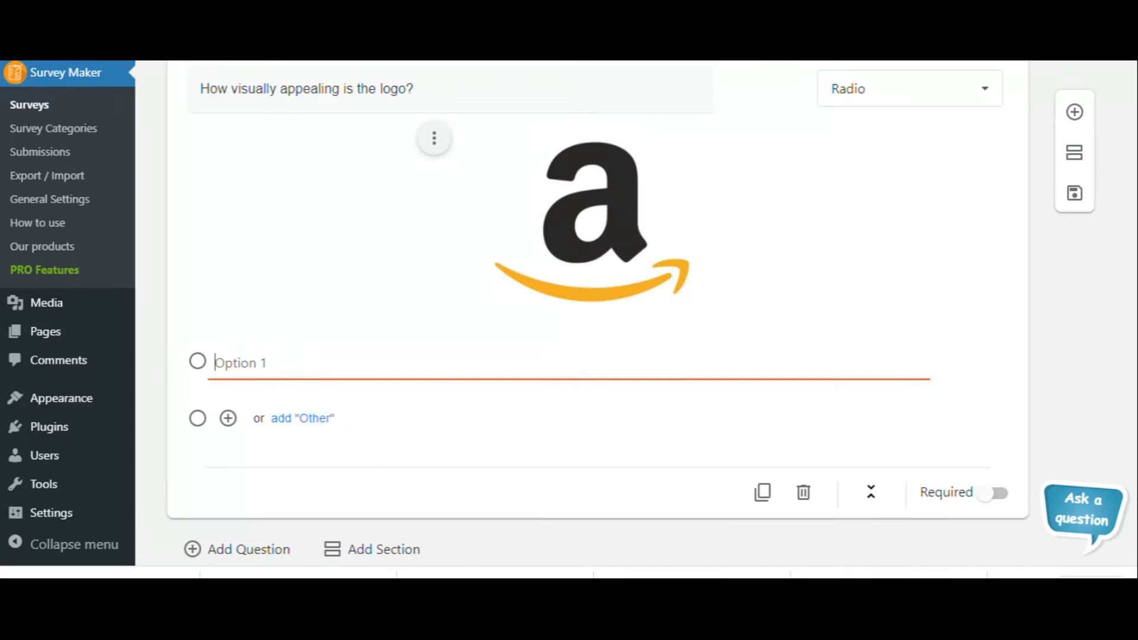
key("ctrl+v")
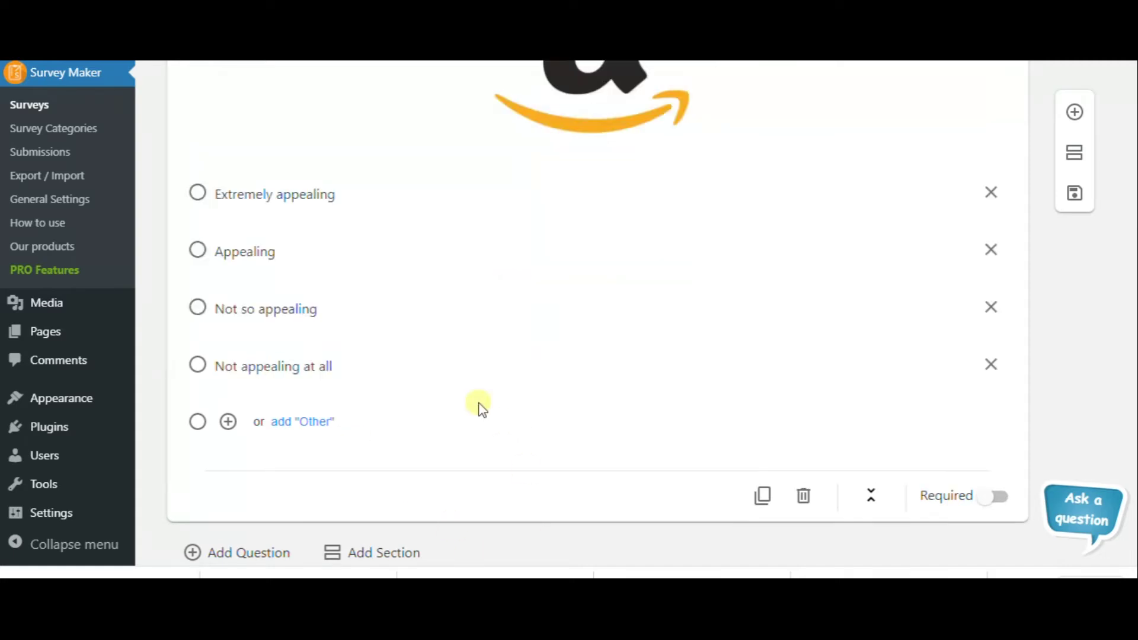
left_click(258, 553)
left_click(343, 237)
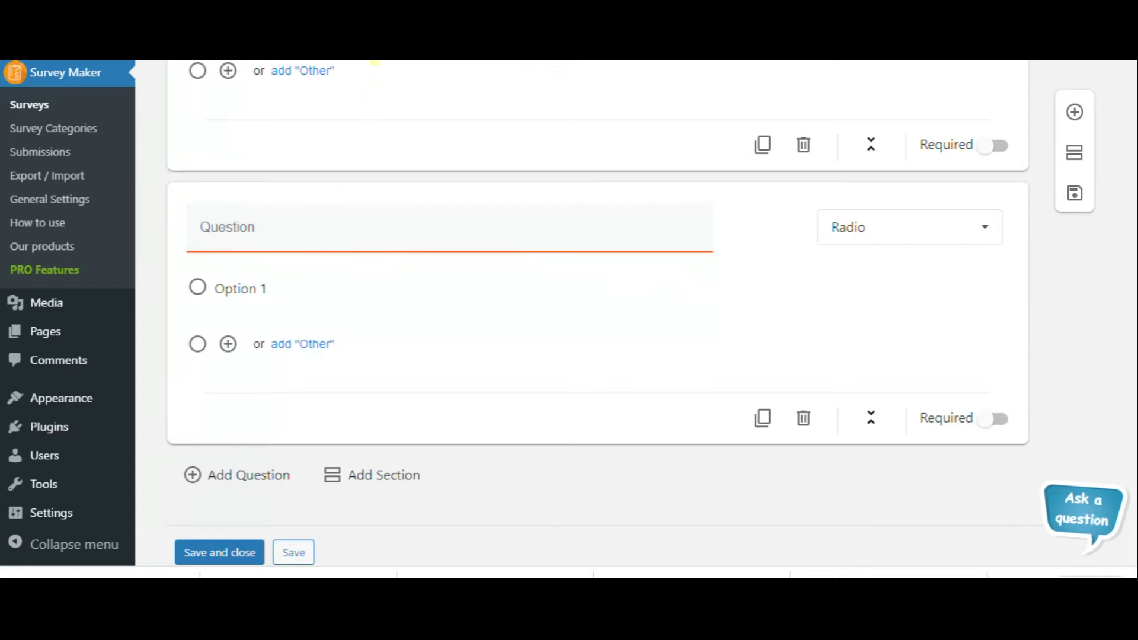
Step: Add the online-order difficulties question as a Yes or No type, then add another question
key("alt+Tab")
left_click(396, 438)
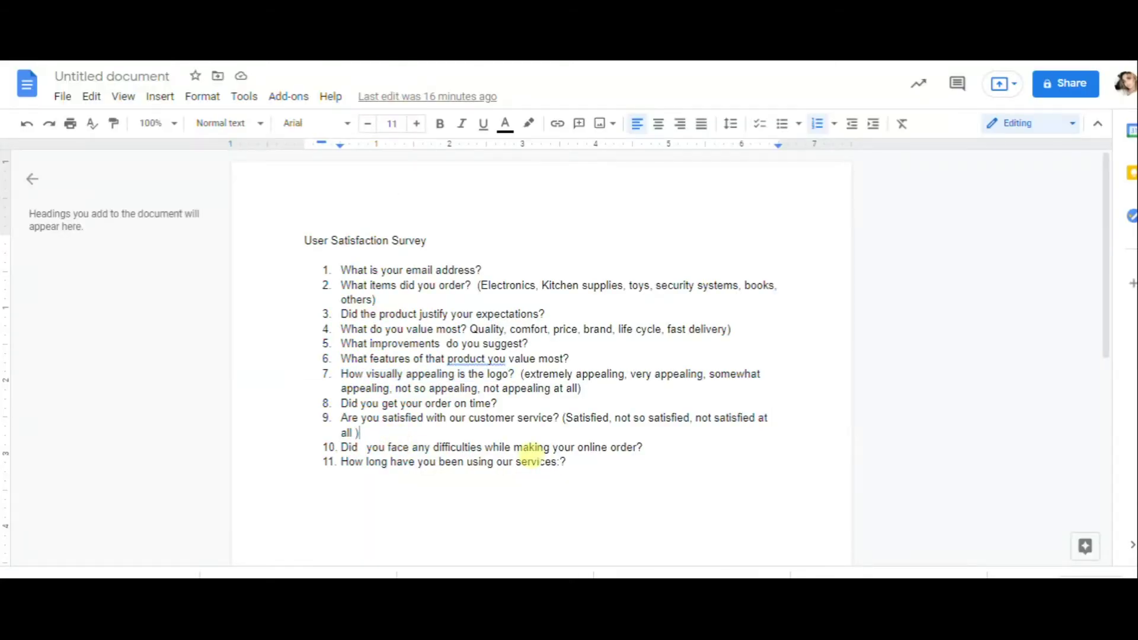
left_click_drag(643, 446, 348, 446)
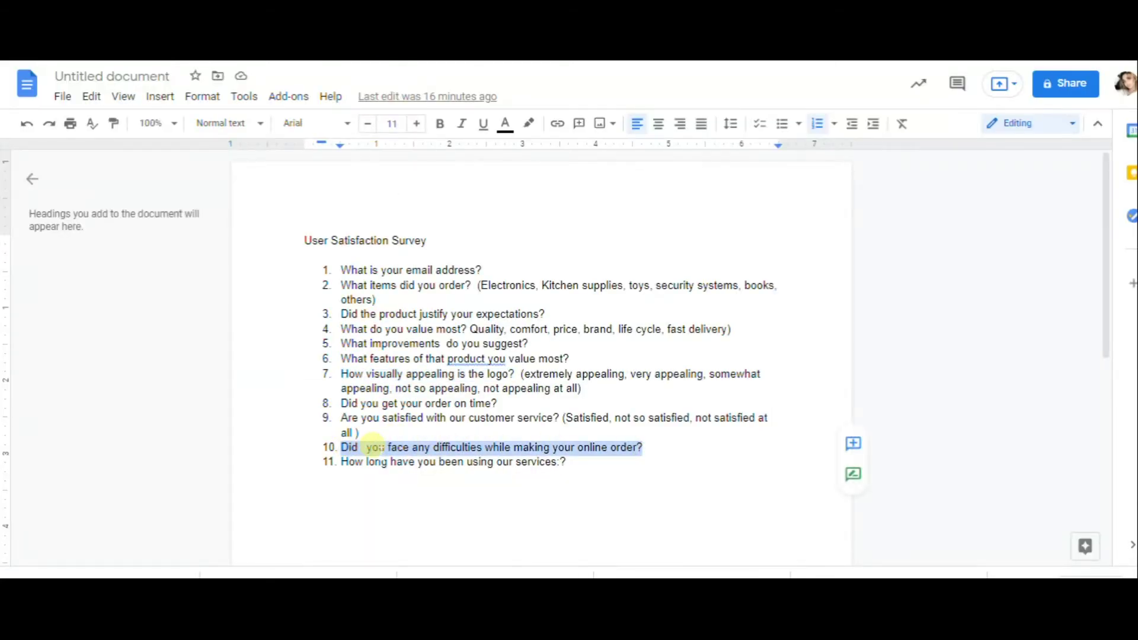
right_click(375, 447)
left_click(418, 145)
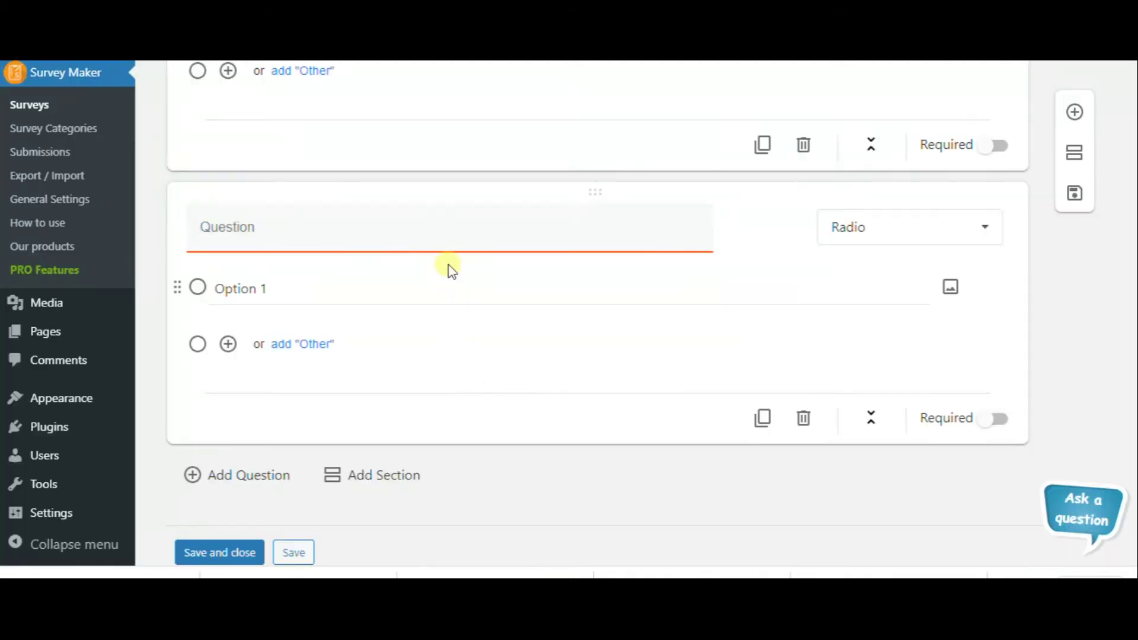
left_click(442, 224)
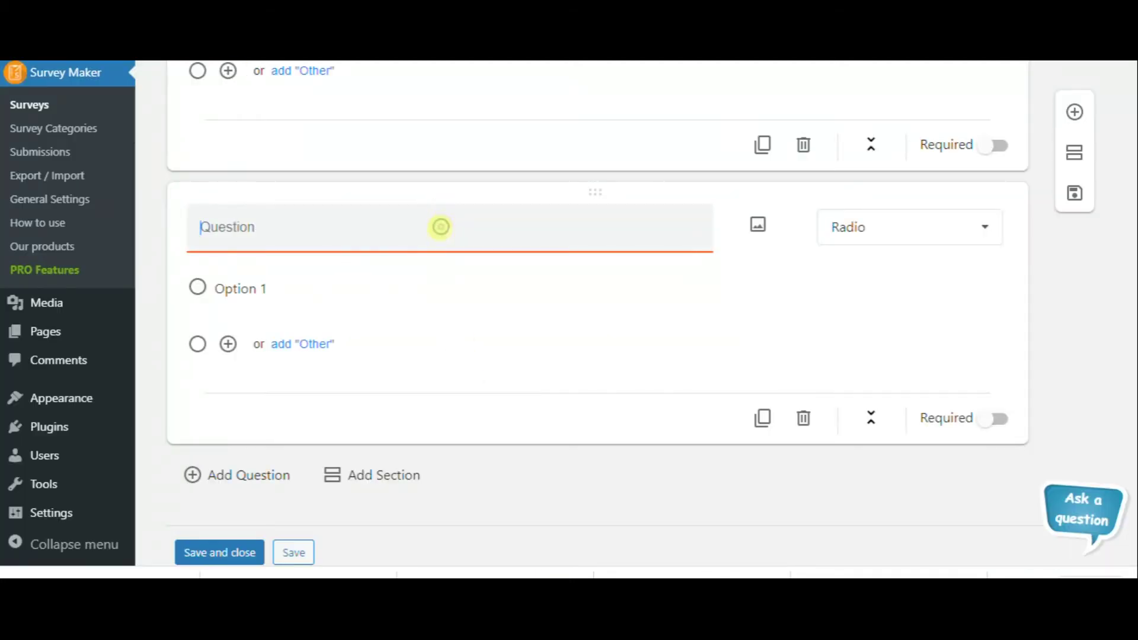
key("ctrl+v")
left_click(928, 235)
scroll(848, 380, "down", 2)
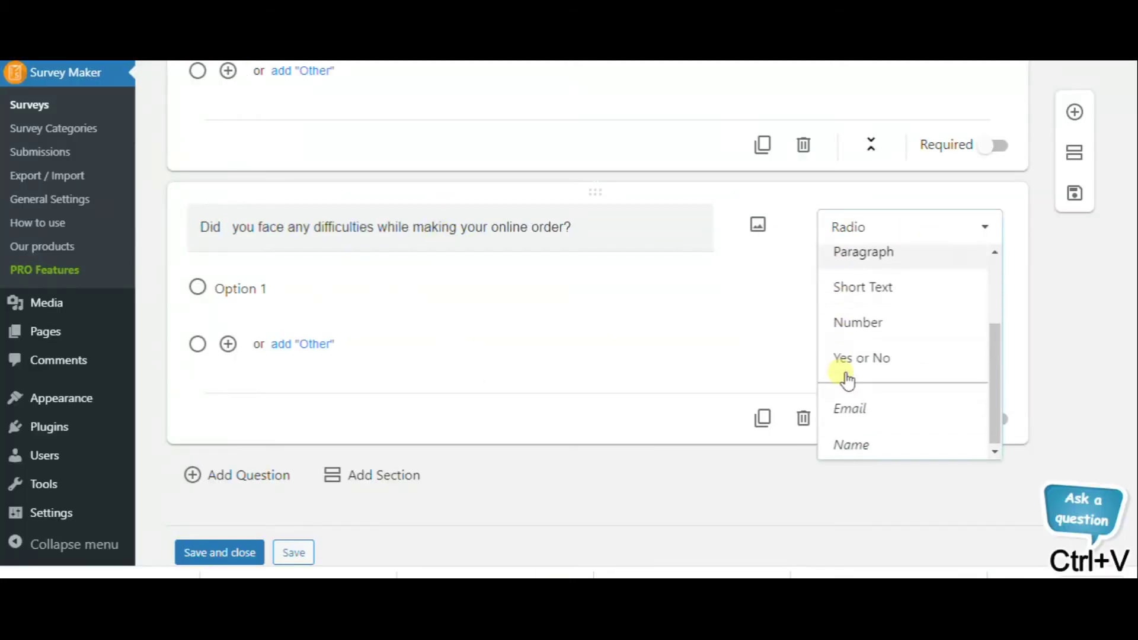
left_click(899, 359)
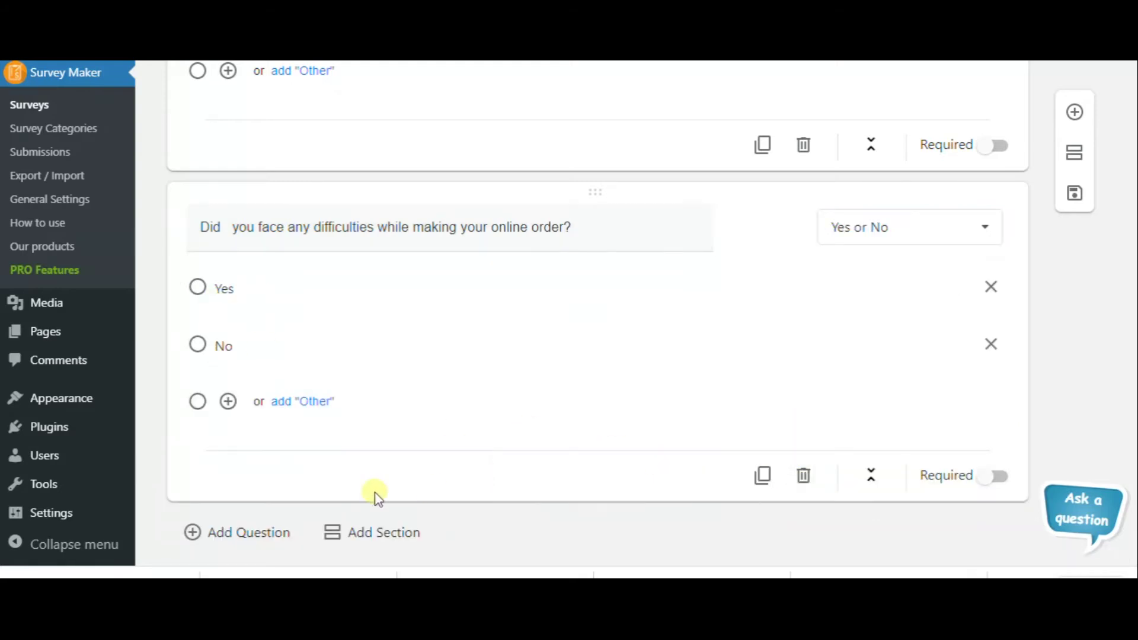
left_click(238, 537)
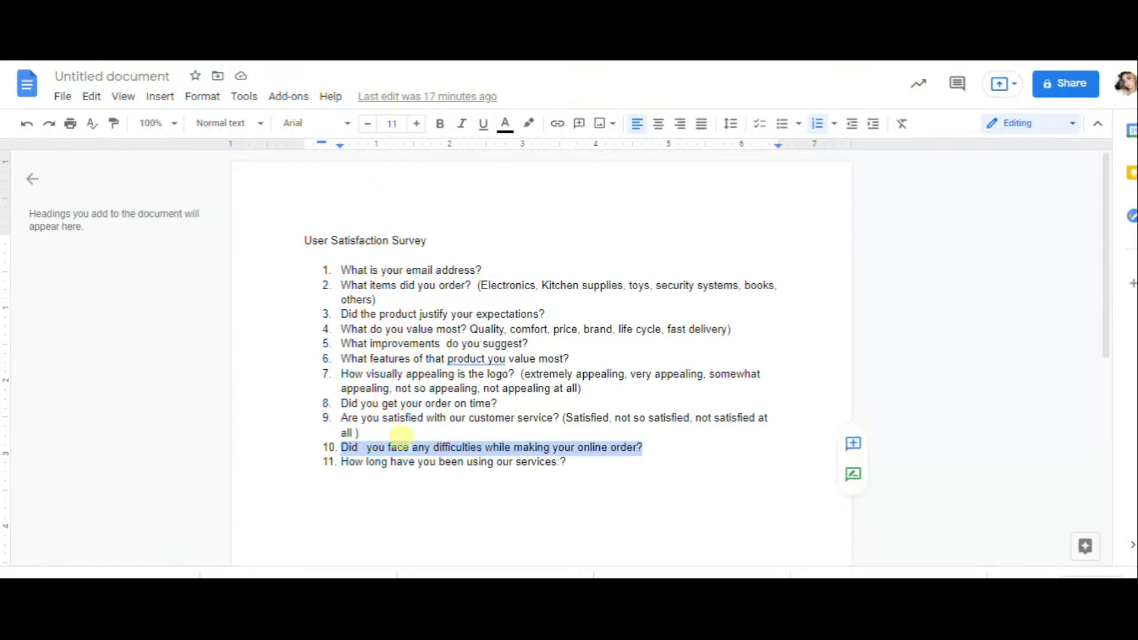
Step: Paste 'How long have you been using our services:?' and set its type to Number
left_click(423, 462)
left_click_drag(568, 463, 372, 468)
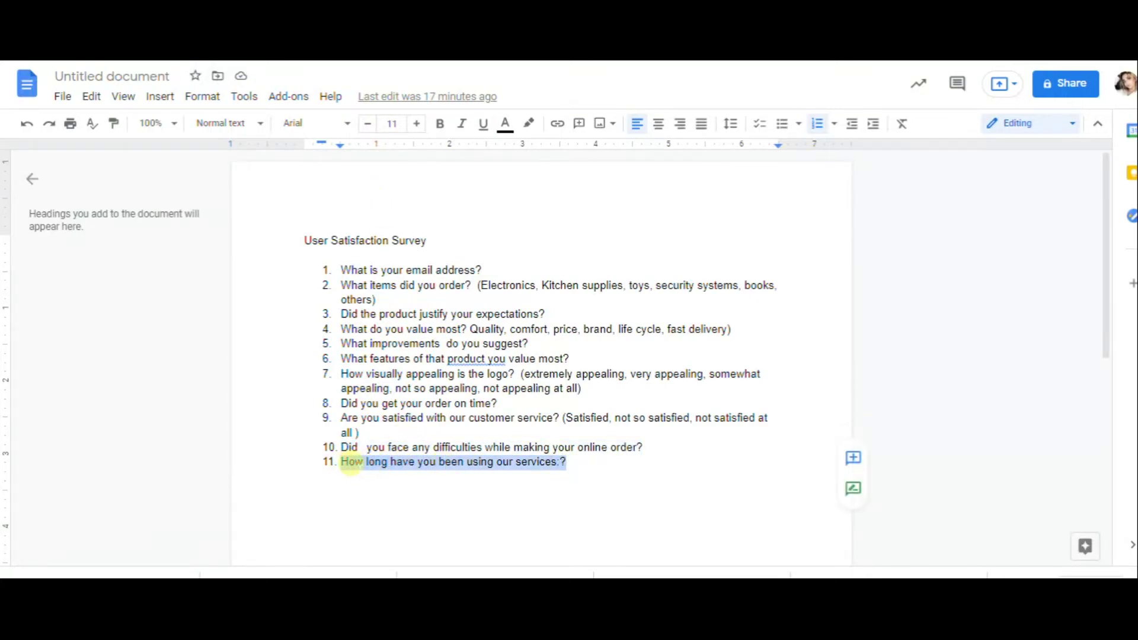
left_click_drag(352, 462, 343, 463)
key("ctrl+c")
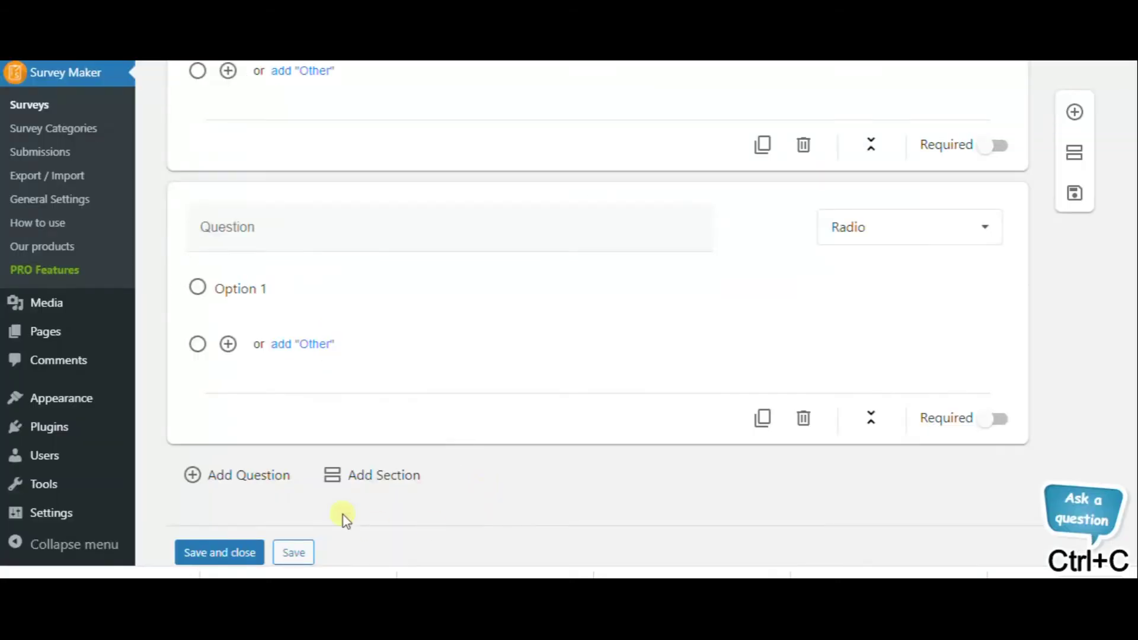
left_click(298, 230)
key("ctrl+v")
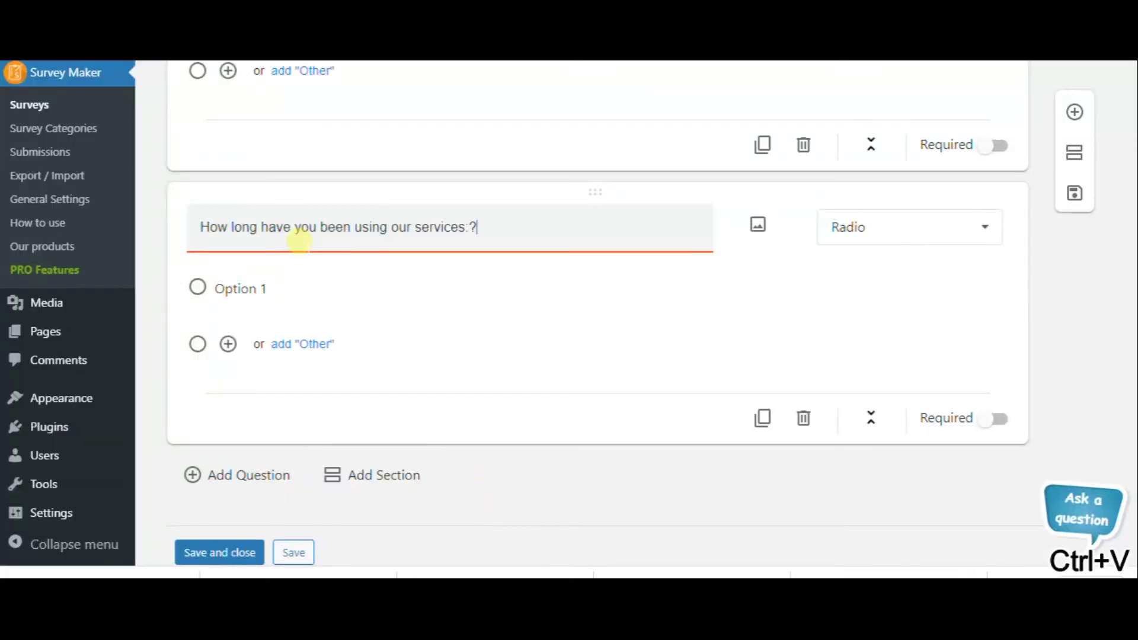
left_click(843, 241)
scroll(905, 334, "down", 2)
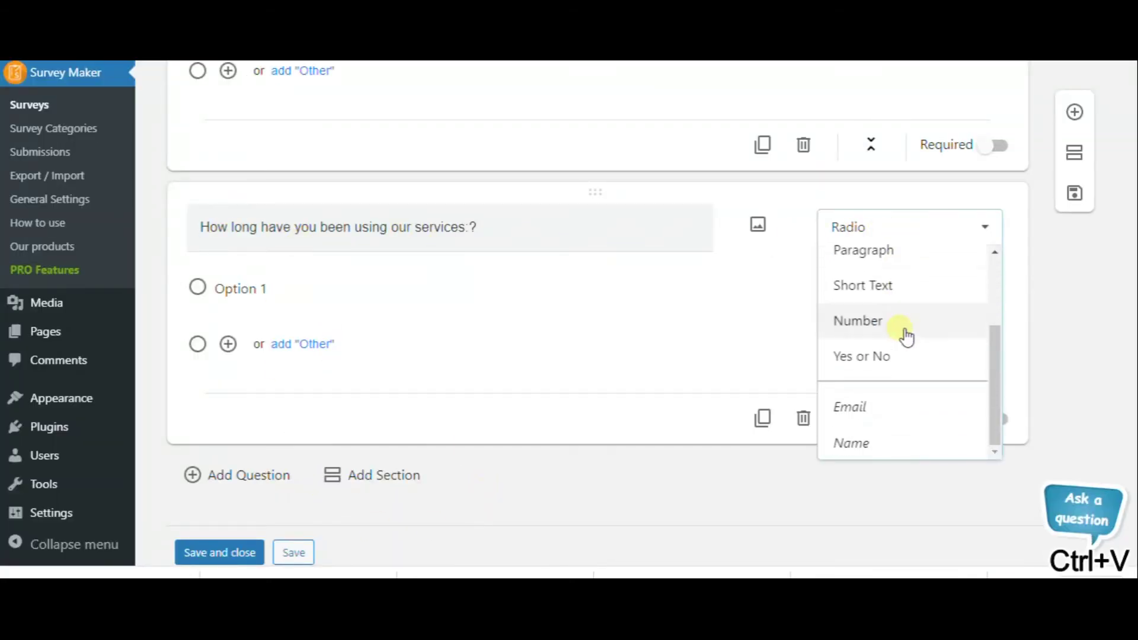
left_click(895, 329)
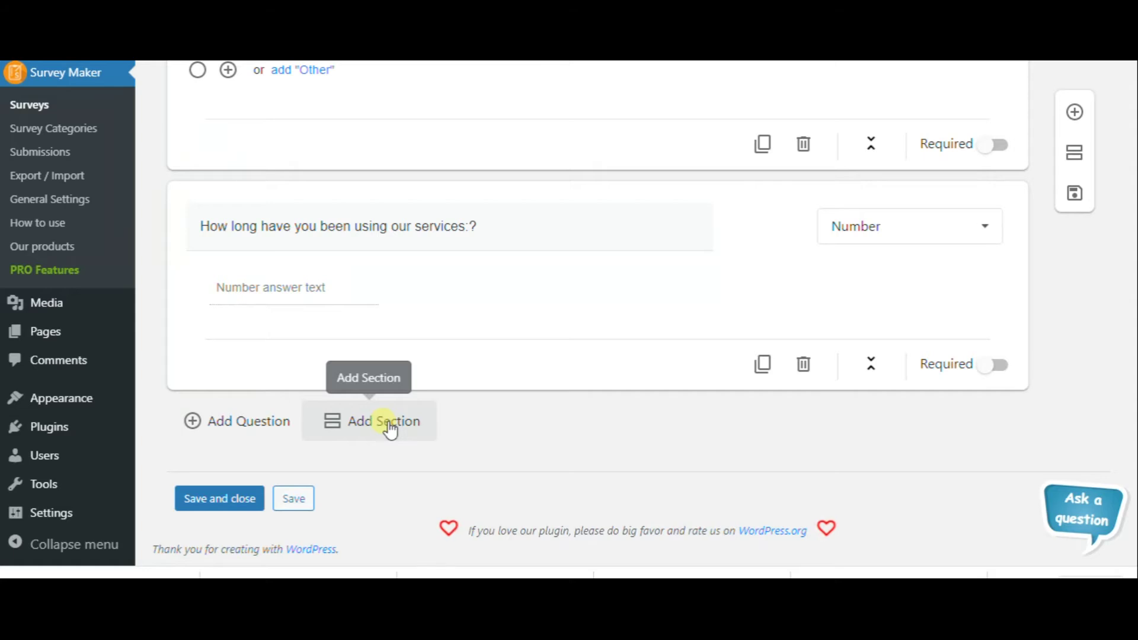
Step: Add a Customer service section asking 'Are you satisfied with our customer service?'
left_click(390, 431)
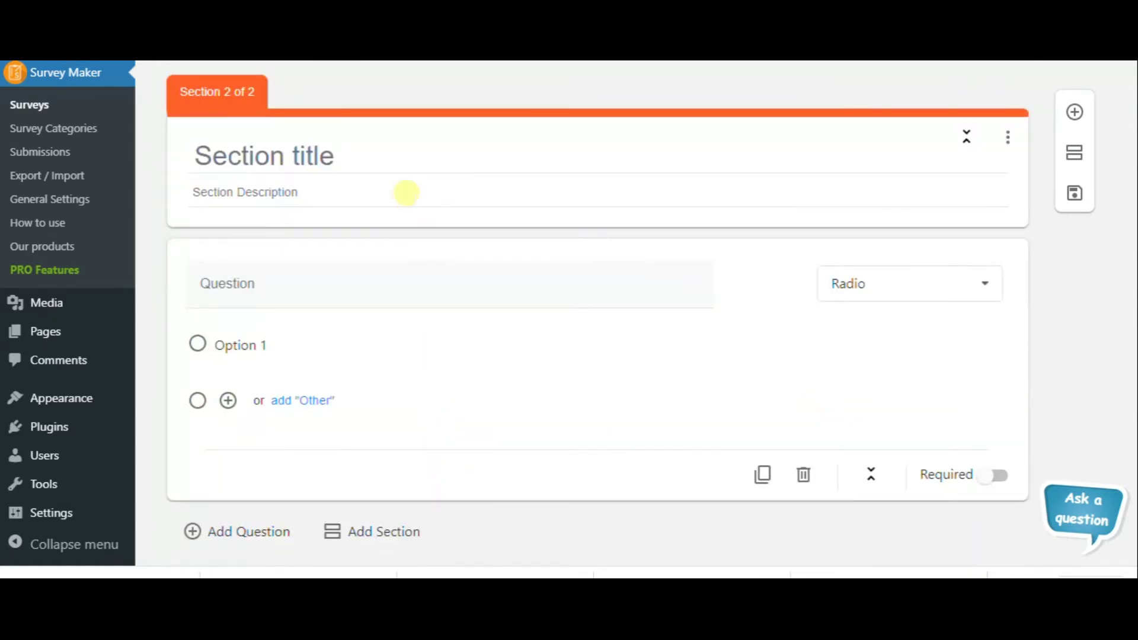
type("Customer service")
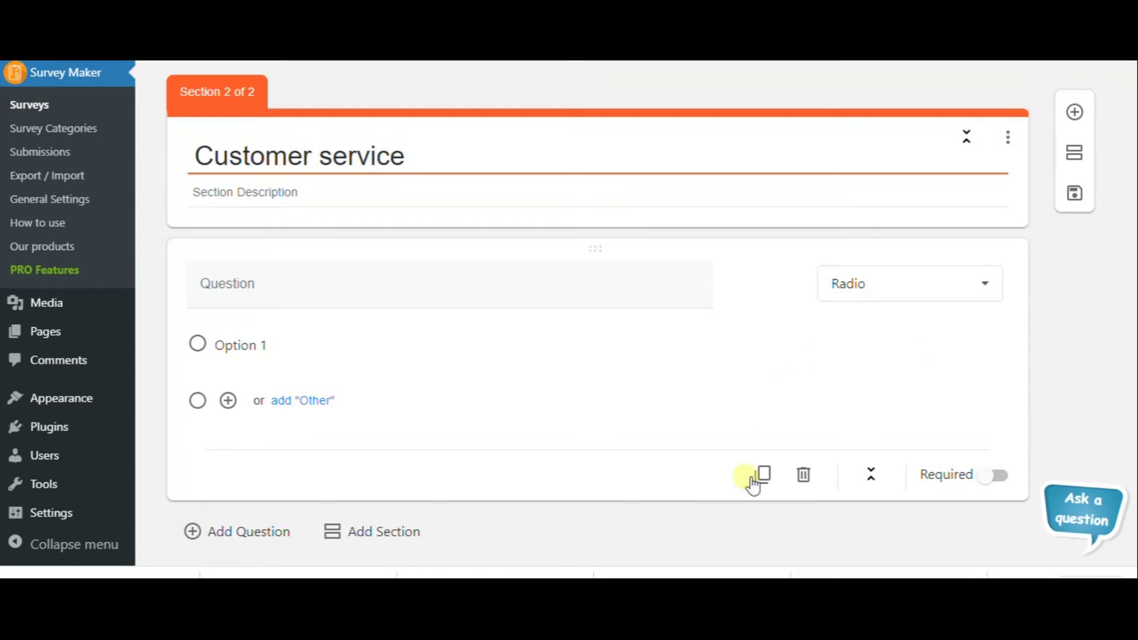
left_click(295, 285)
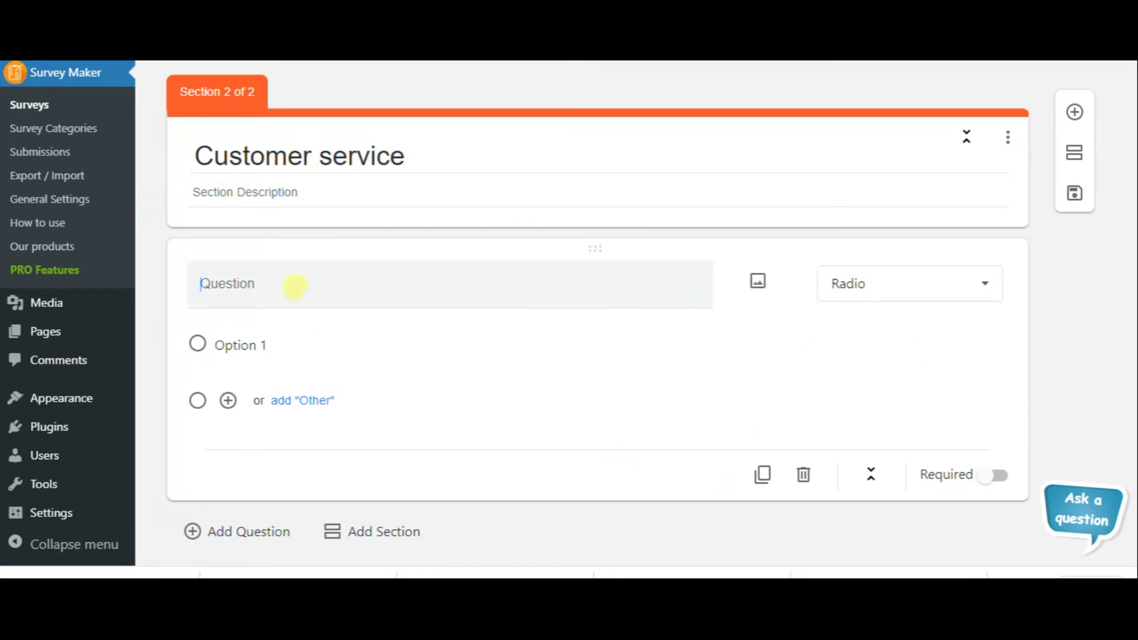
key("ctrl+Tab")
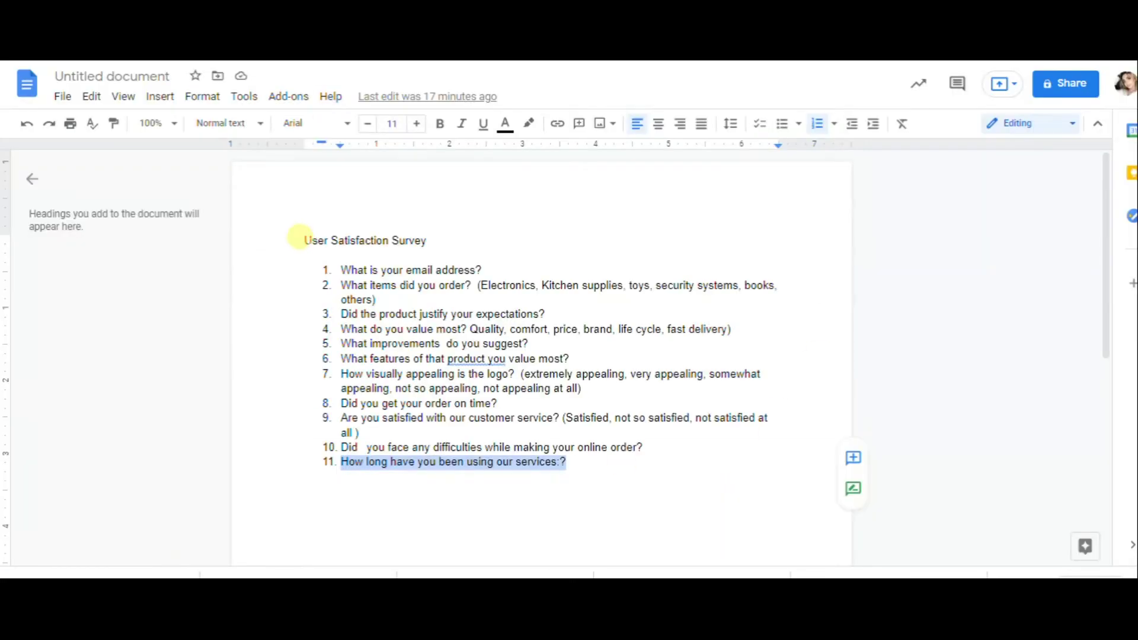
left_click(387, 418)
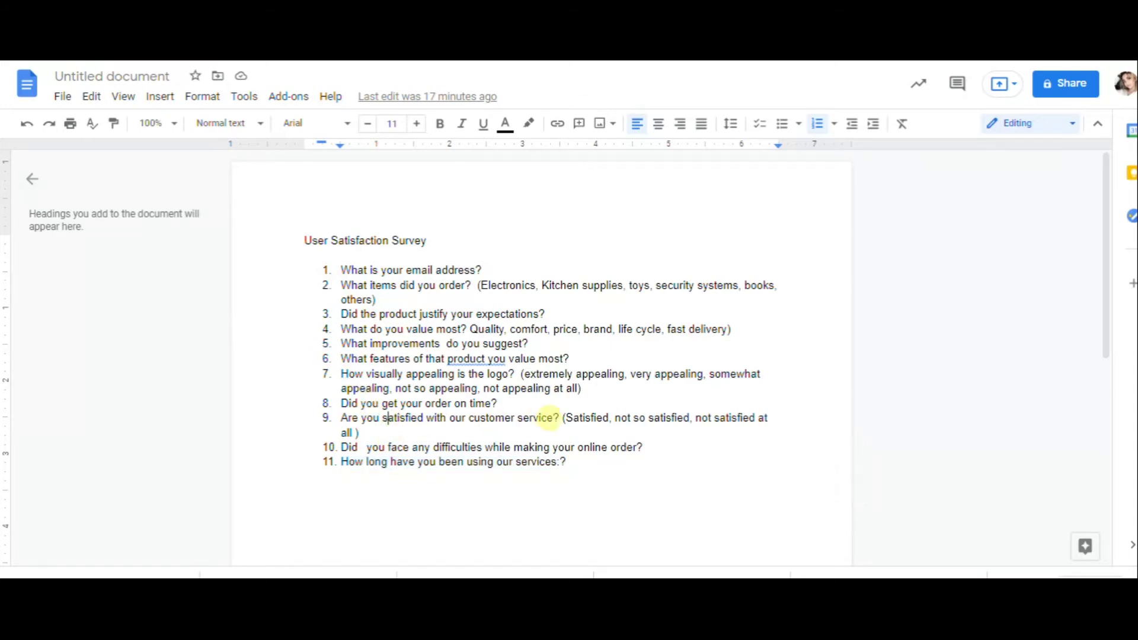
left_click_drag(562, 415, 341, 418)
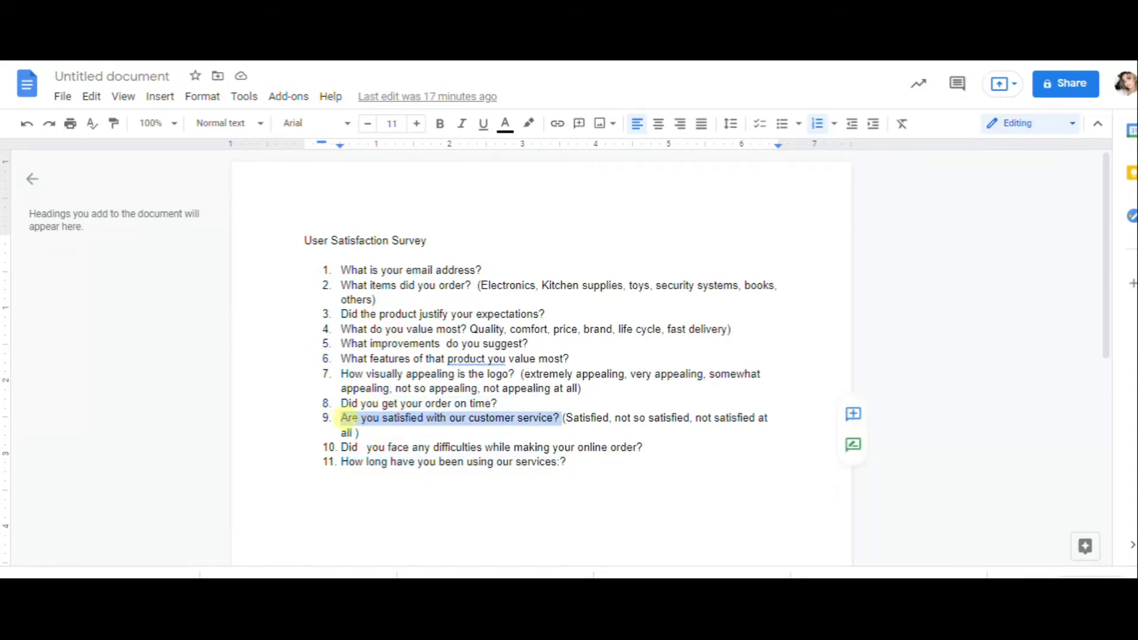
key("ctrl+c")
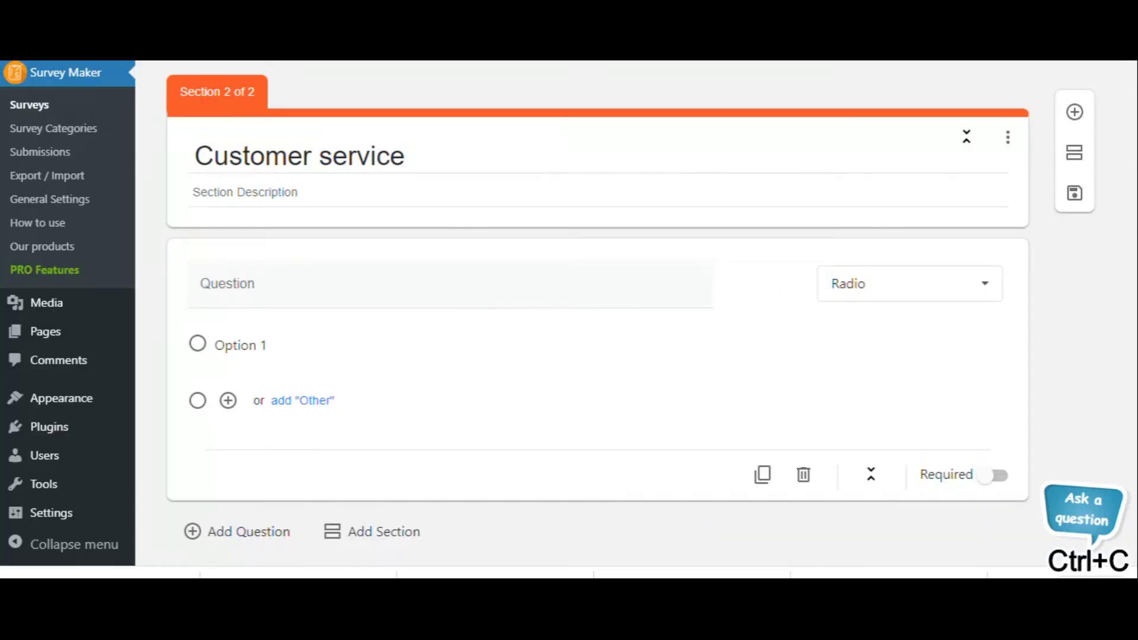
left_click(319, 284)
key("ctrl+v")
Step: Keep it Radio with four answers, Extremely satisfied to Not satisfied at all, then save and close
left_click(846, 285)
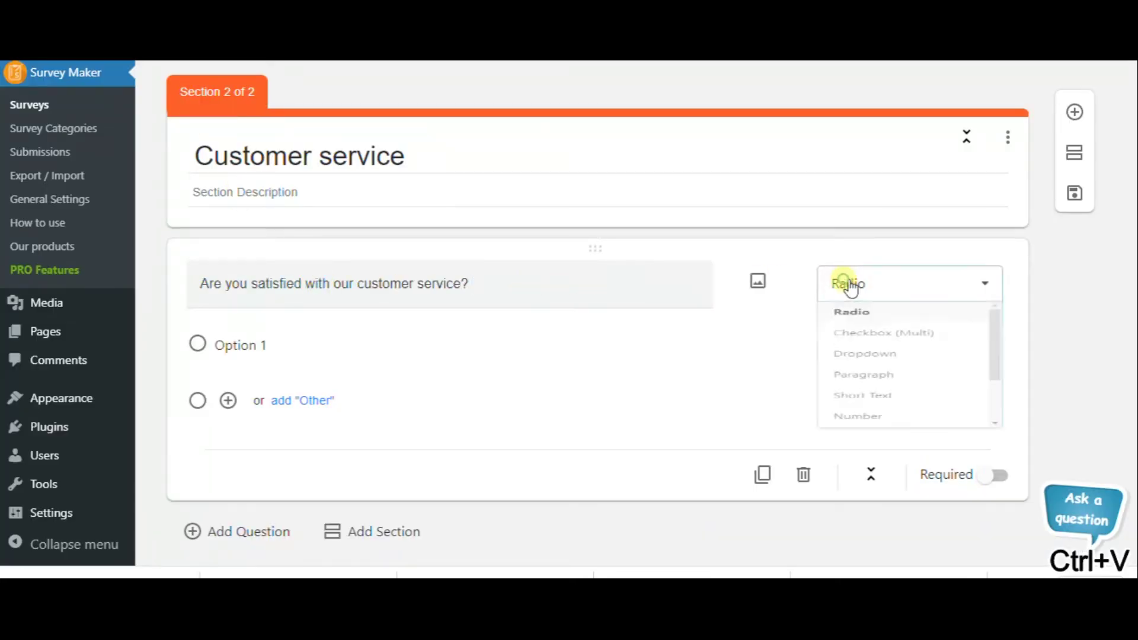
left_click(860, 323)
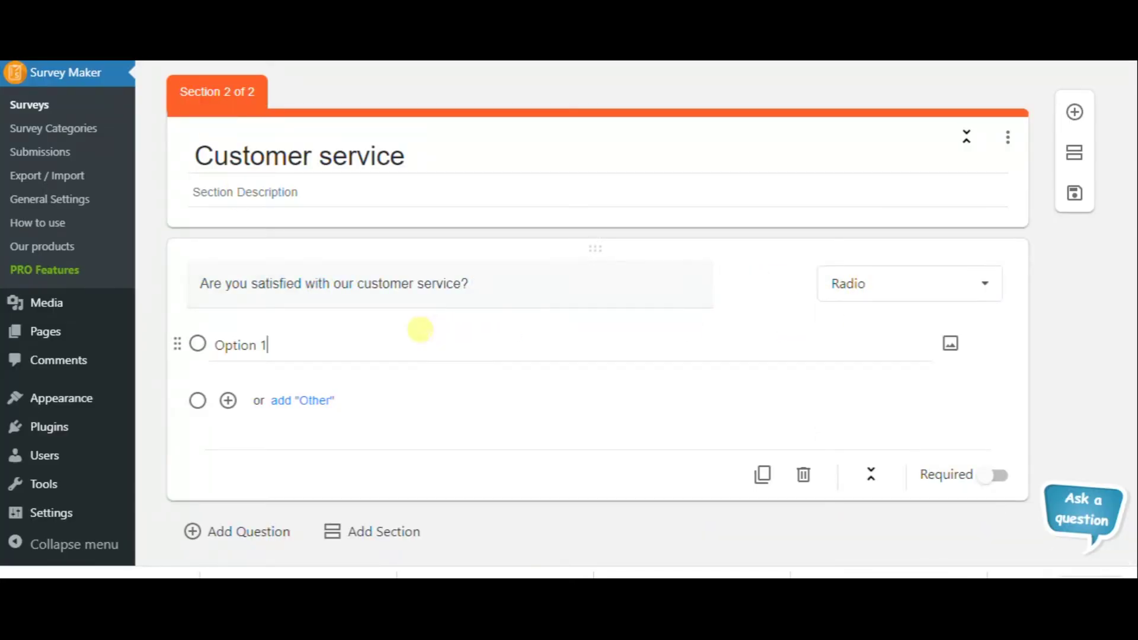
left_click(418, 344)
key("ctrl+v")
scroll(574, 481, "down", 5)
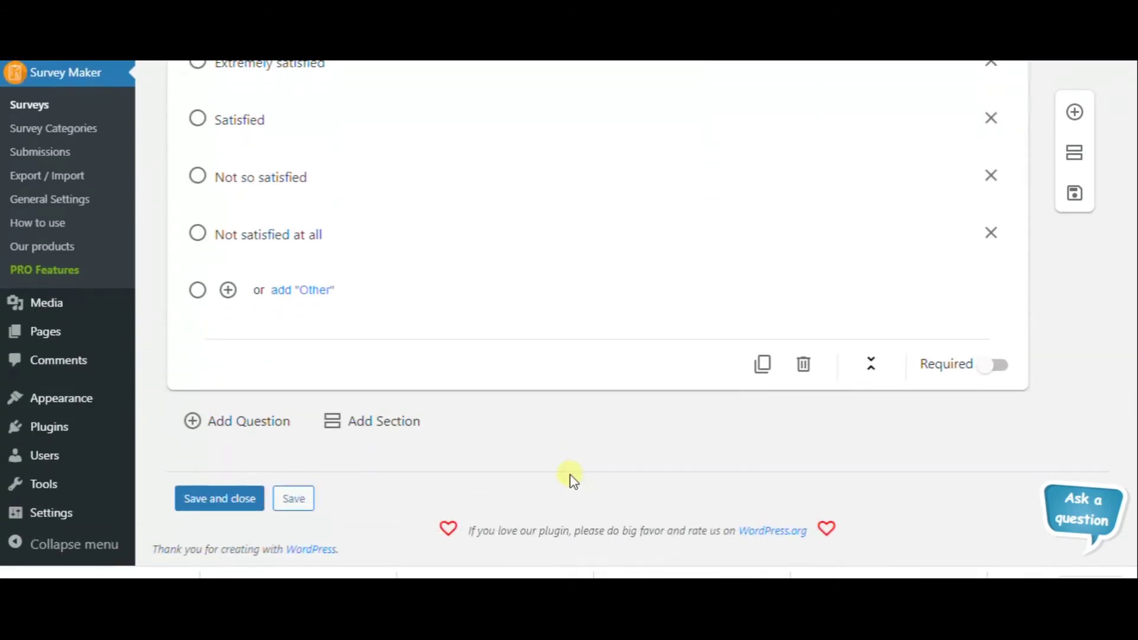
scroll(292, 443, "up", 2)
scroll(300, 434, "down", 2)
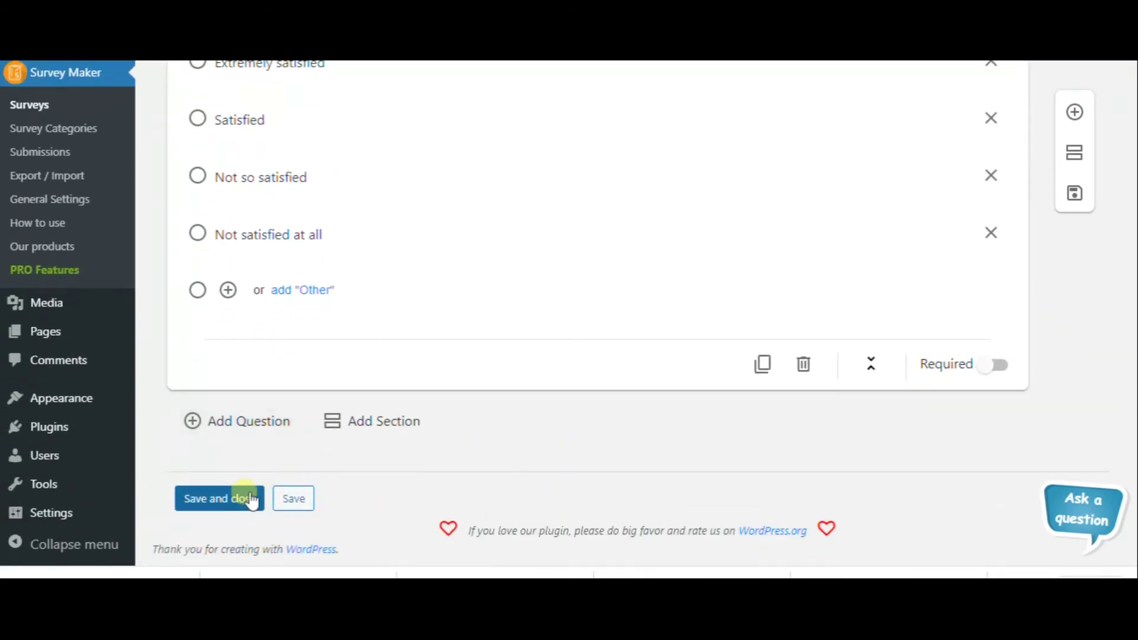
left_click(247, 501)
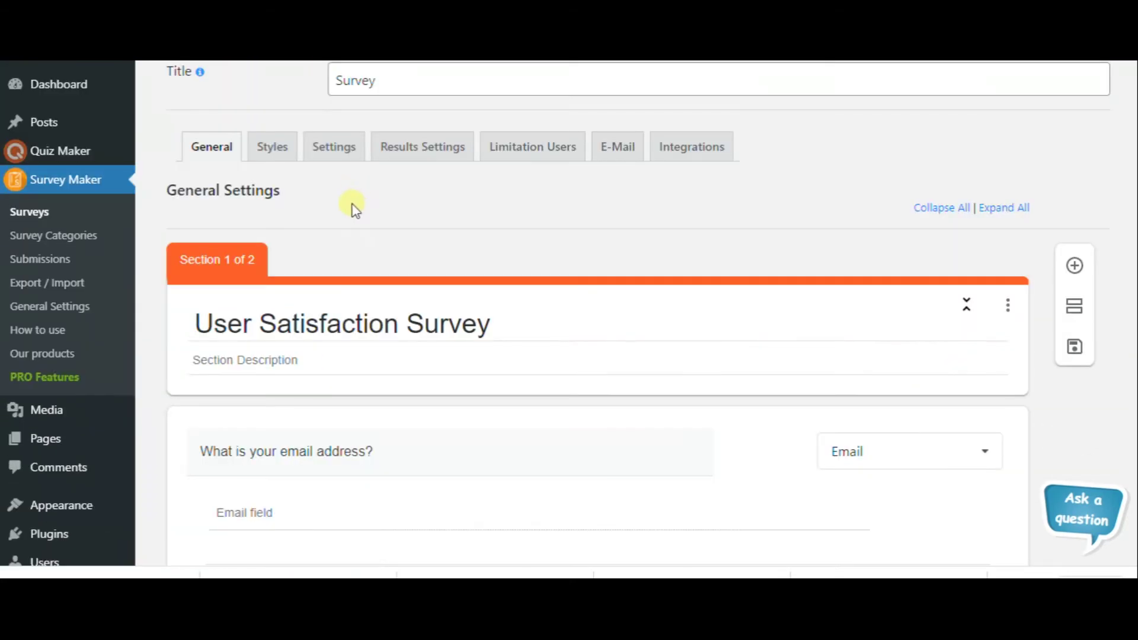
Step: Switch the survey to the Classic Dark theme with a yellow-olive survey colour
left_click(278, 158)
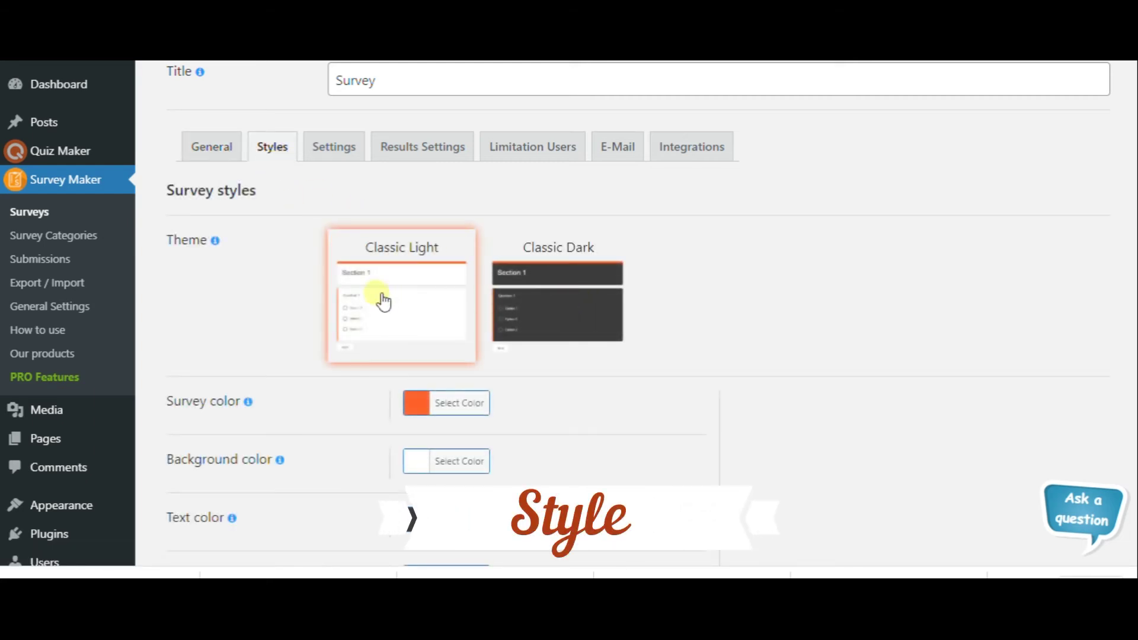
left_click(543, 314)
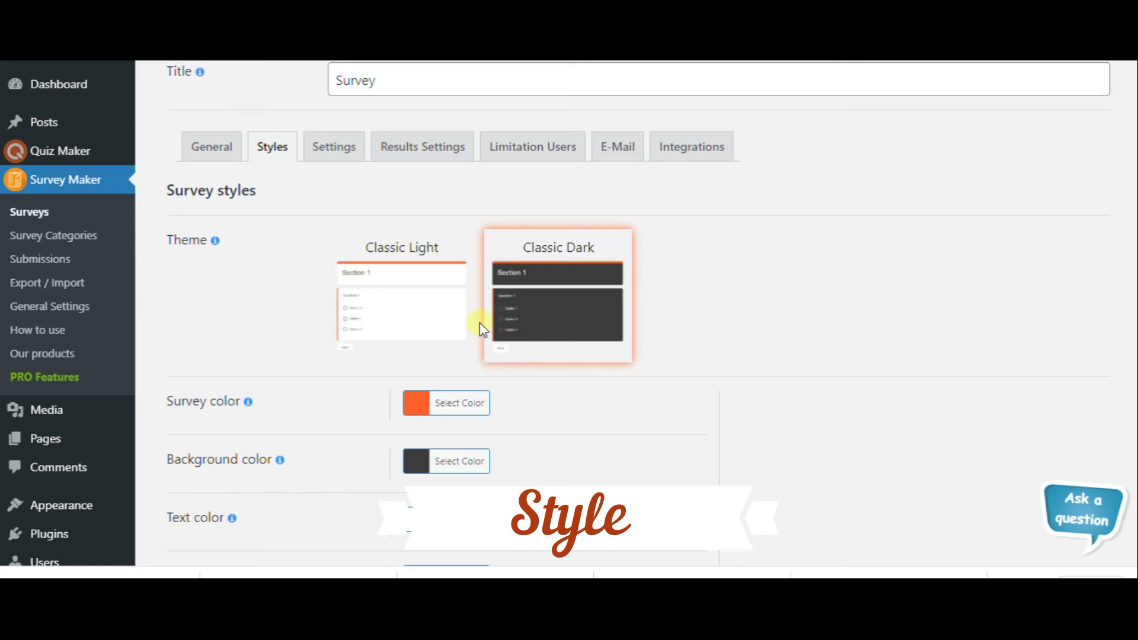
scroll(463, 351, "down", 3)
left_click(442, 326)
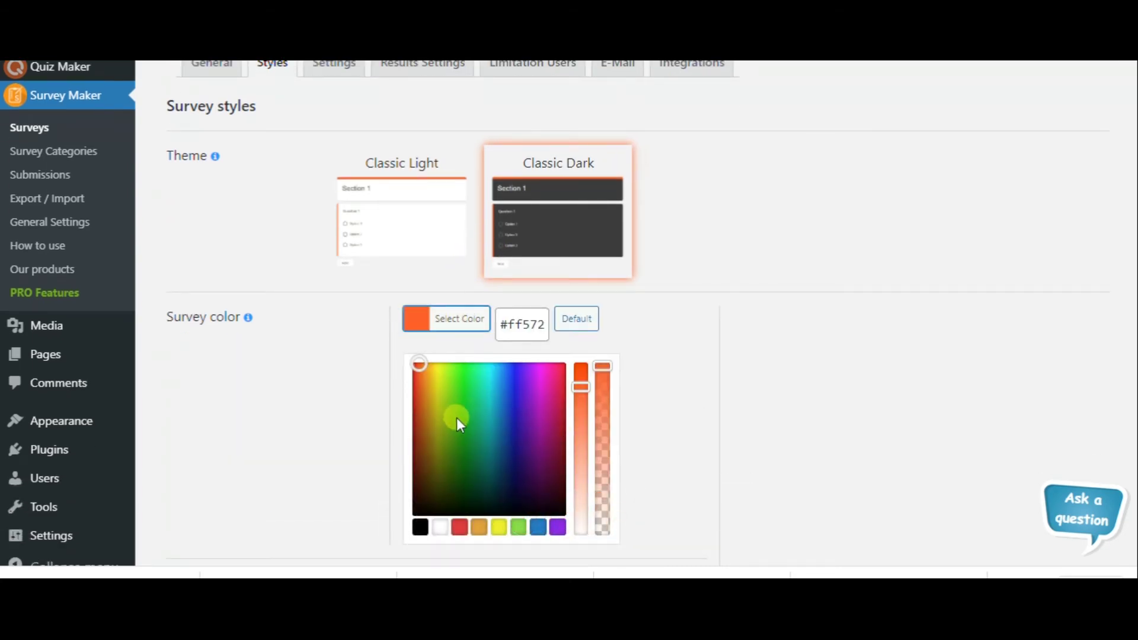
left_click(433, 426)
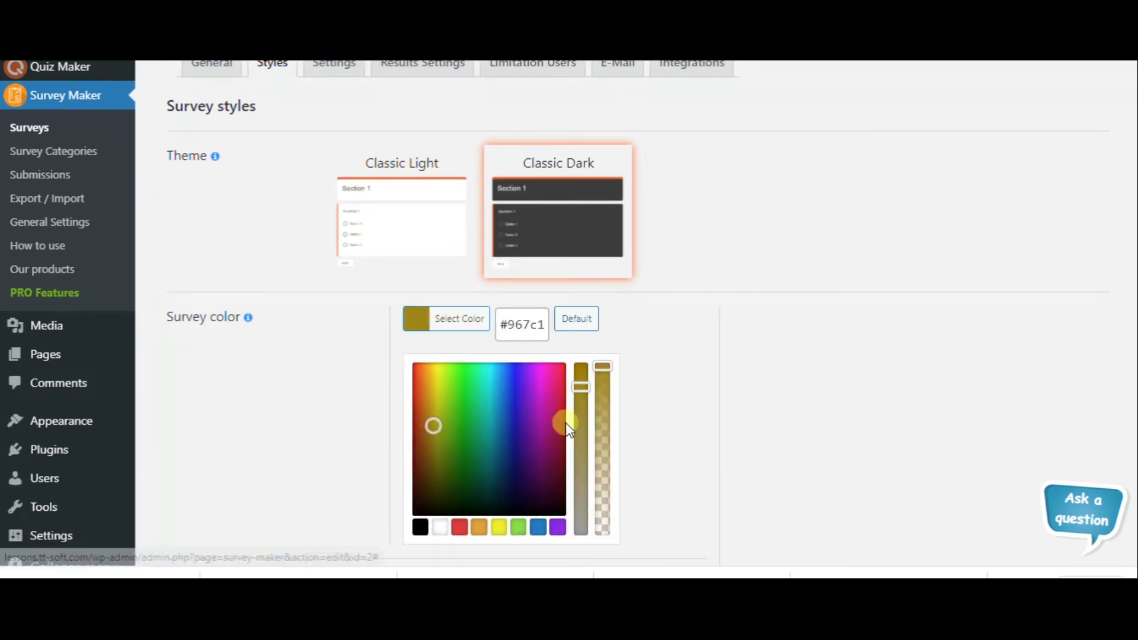
left_click(436, 402)
left_click(699, 399)
Step: Add the Amazon image from the media library as the survey logo
scroll(419, 467, "down", 3)
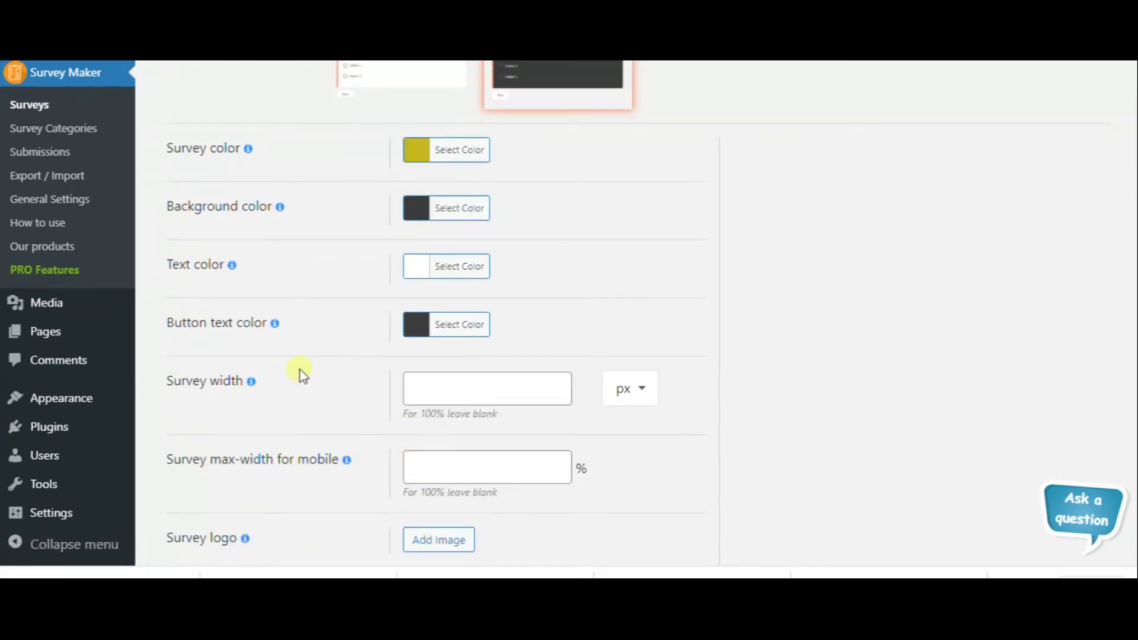
scroll(283, 397, "down", 3)
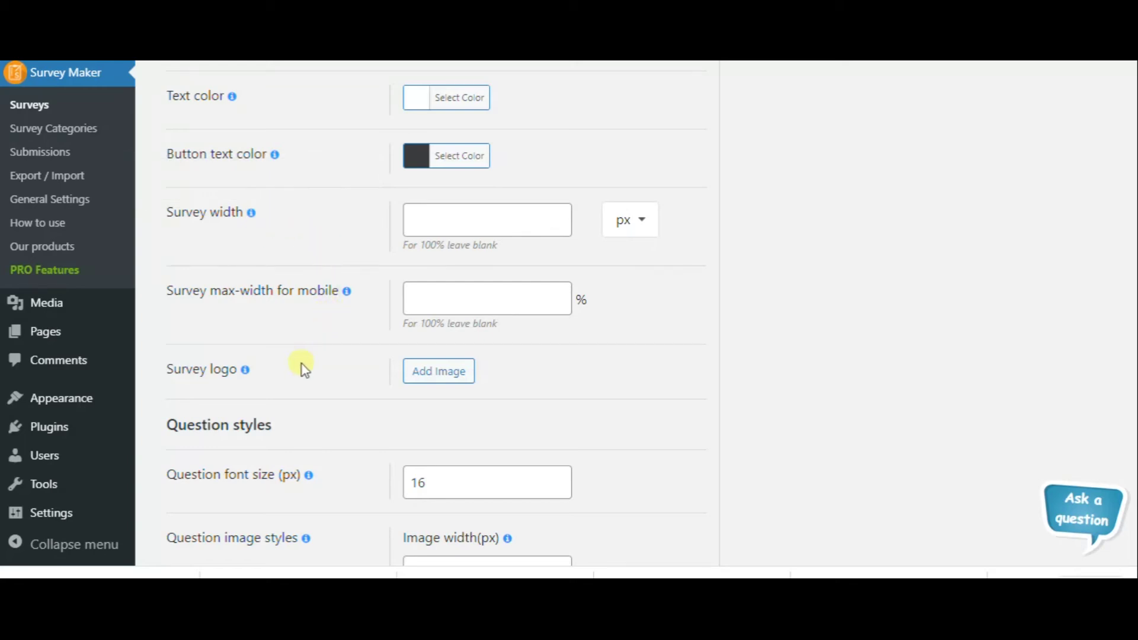
left_click(435, 372)
left_click(122, 288)
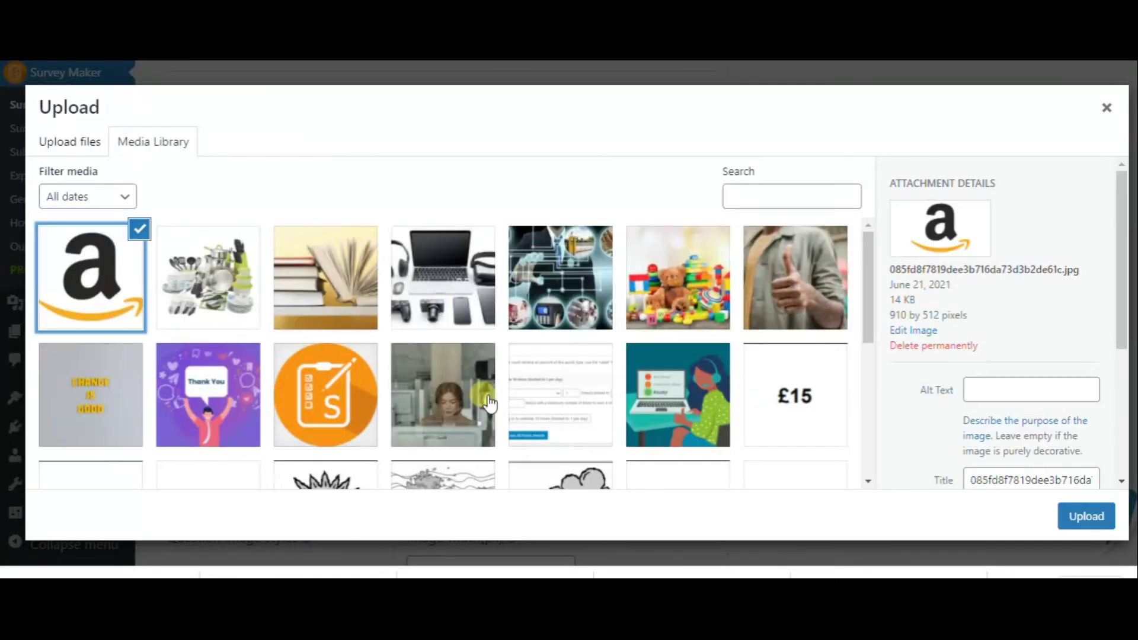
left_click(1087, 518)
scroll(499, 414, "down", 4)
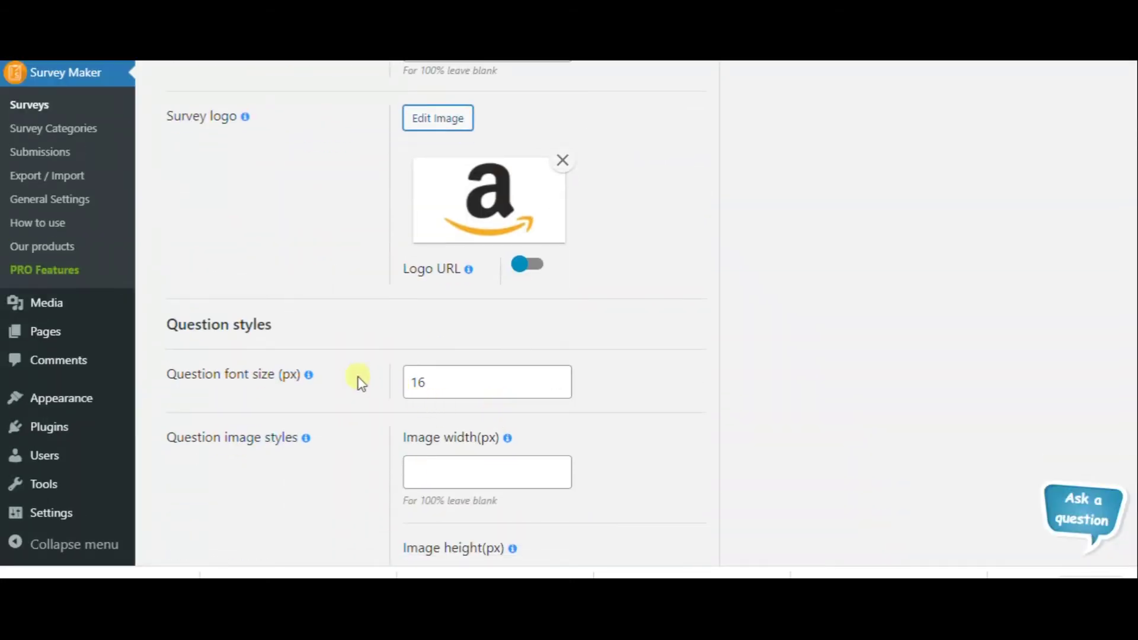
scroll(404, 408, "down", 8)
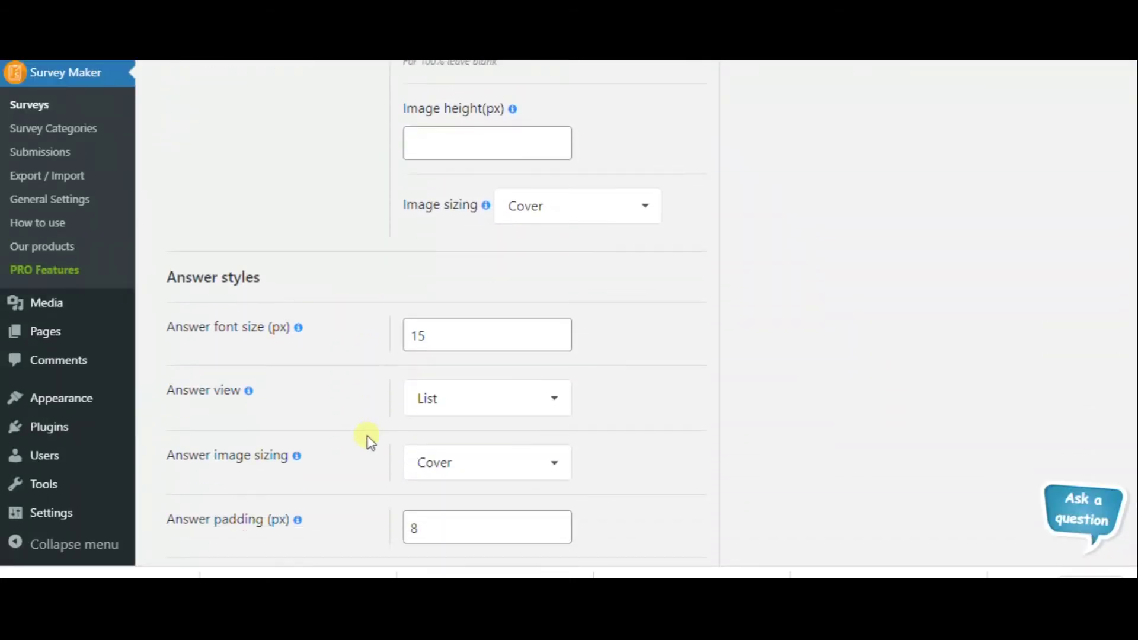
scroll(257, 363, "down", 4)
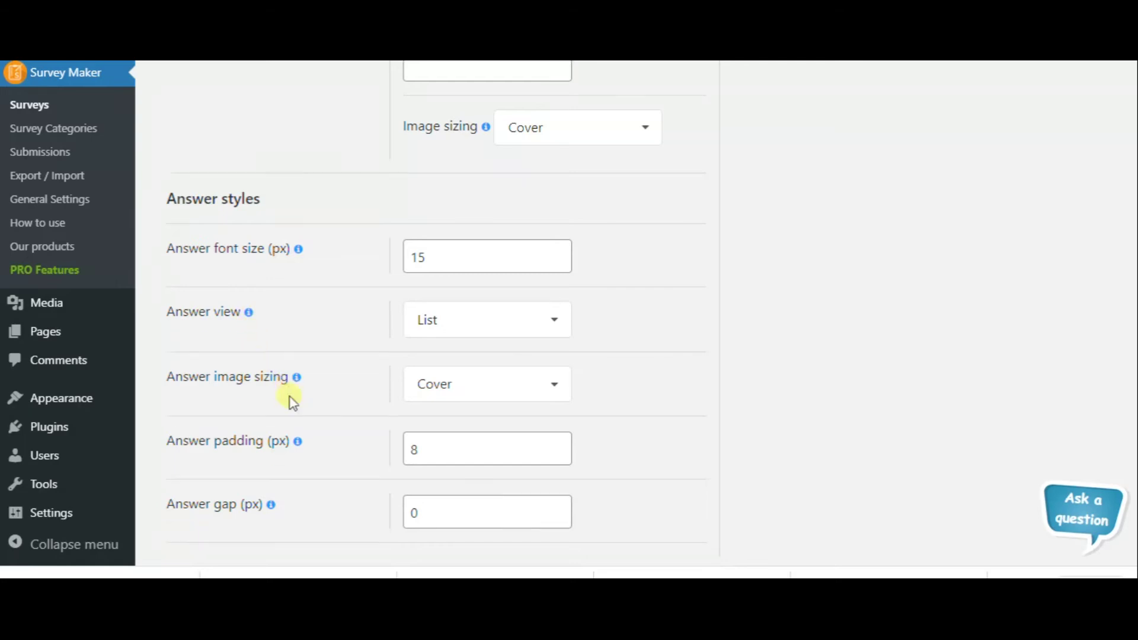
scroll(303, 346, "down", 5)
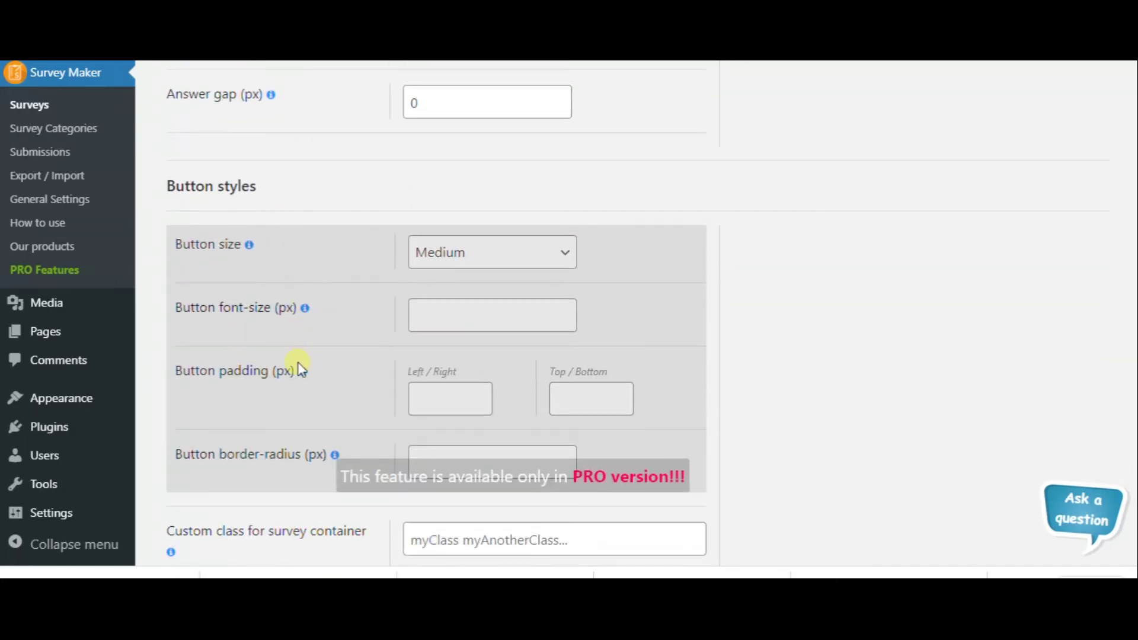
scroll(296, 394, "down", 1)
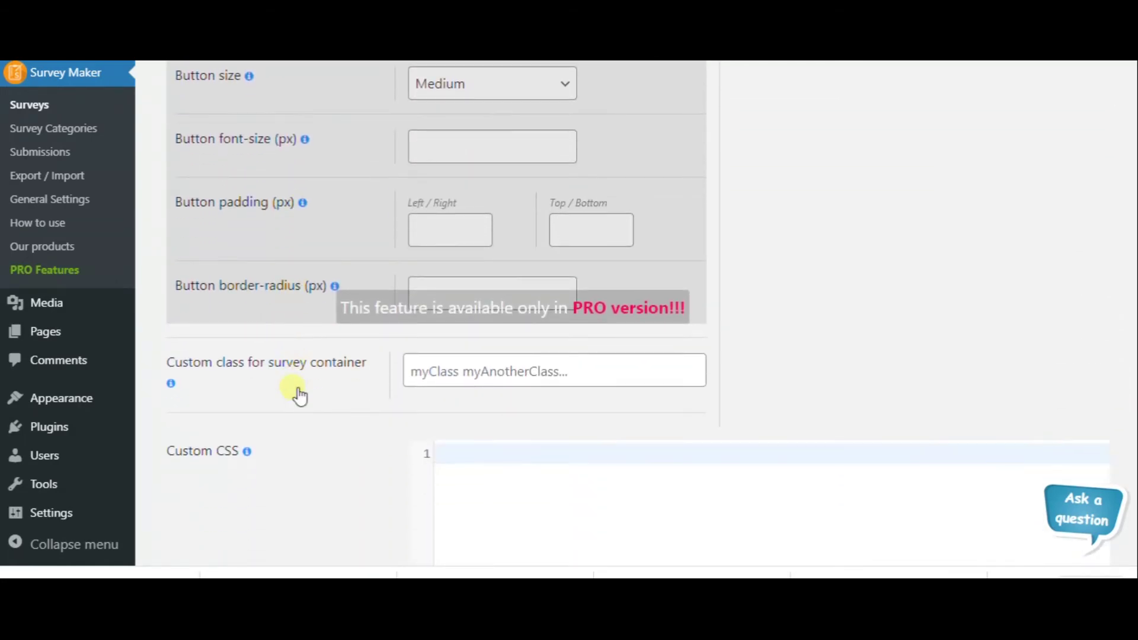
scroll(409, 389, "down", 4)
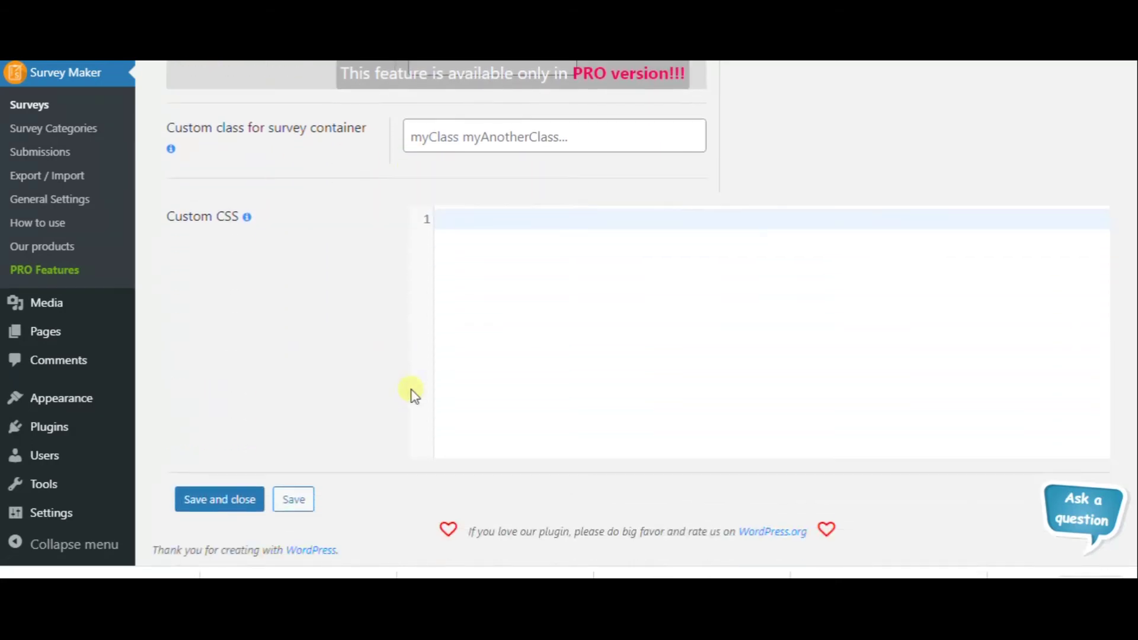
scroll(414, 395, "up", 2)
scroll(414, 395, "down", 2)
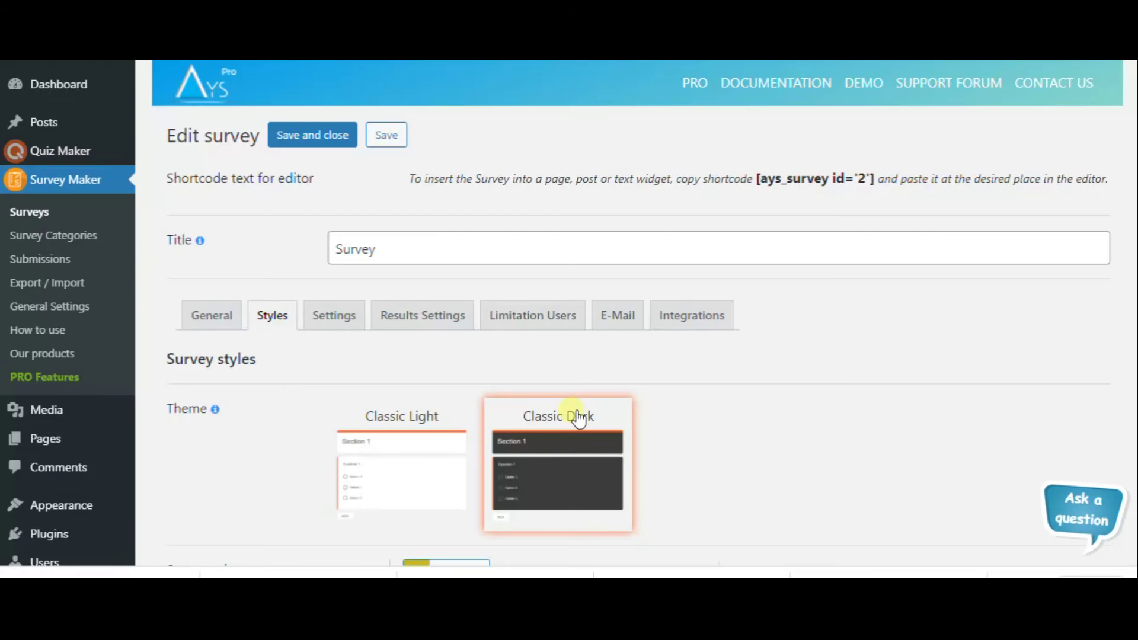
Step: Adjust the randomize answers and randomize questions checkboxes in the survey Settings
left_click(327, 315)
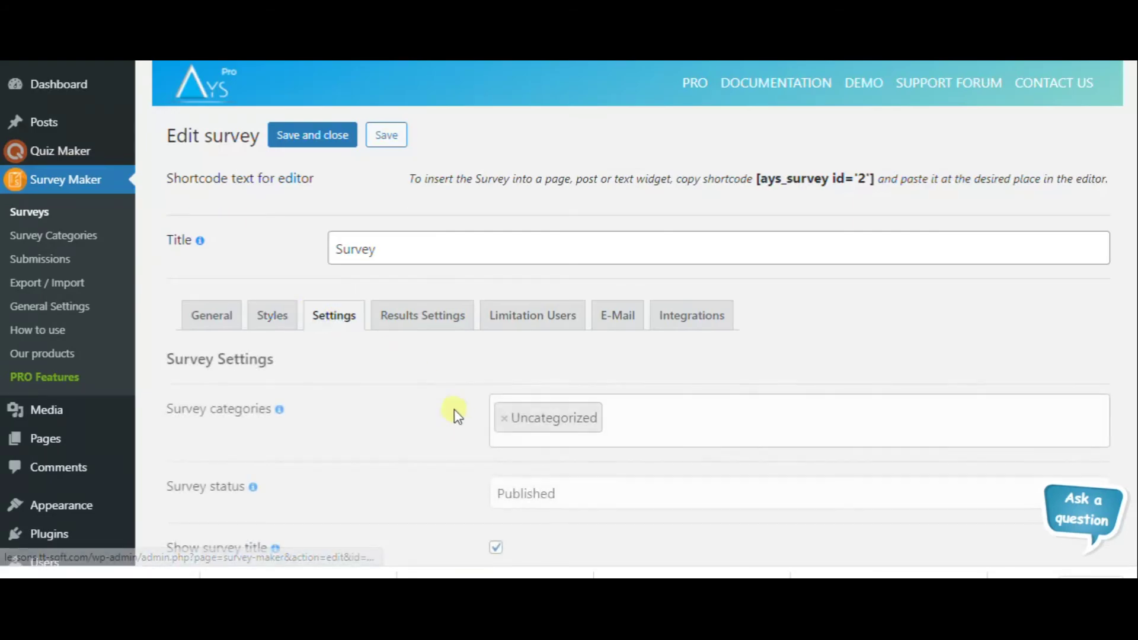
scroll(461, 419, "down", 3)
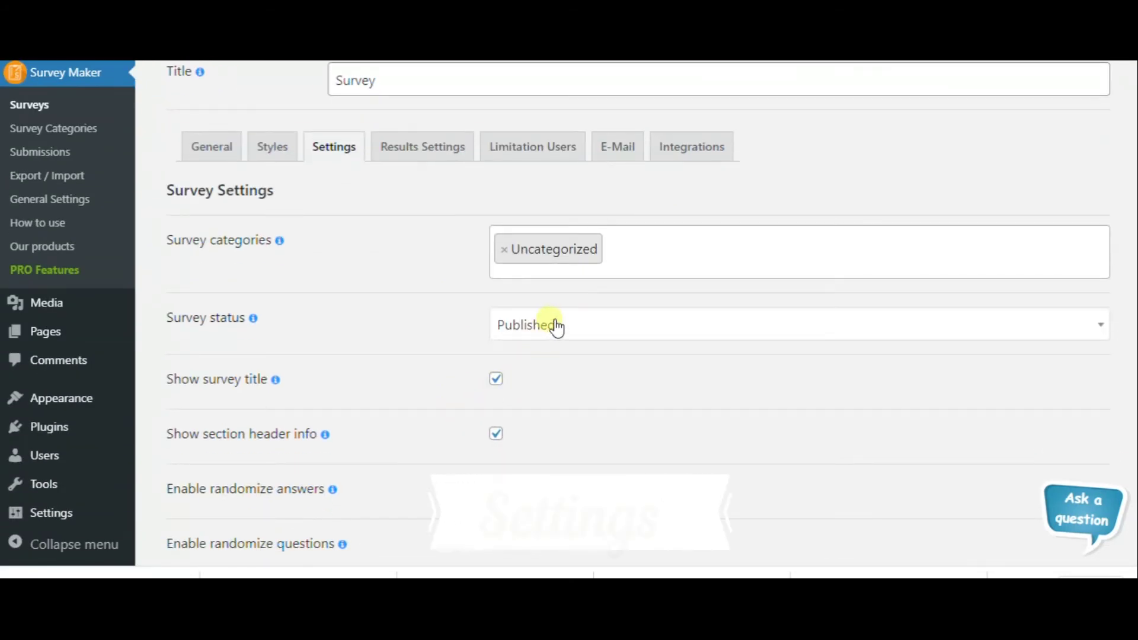
scroll(281, 374, "down", 2)
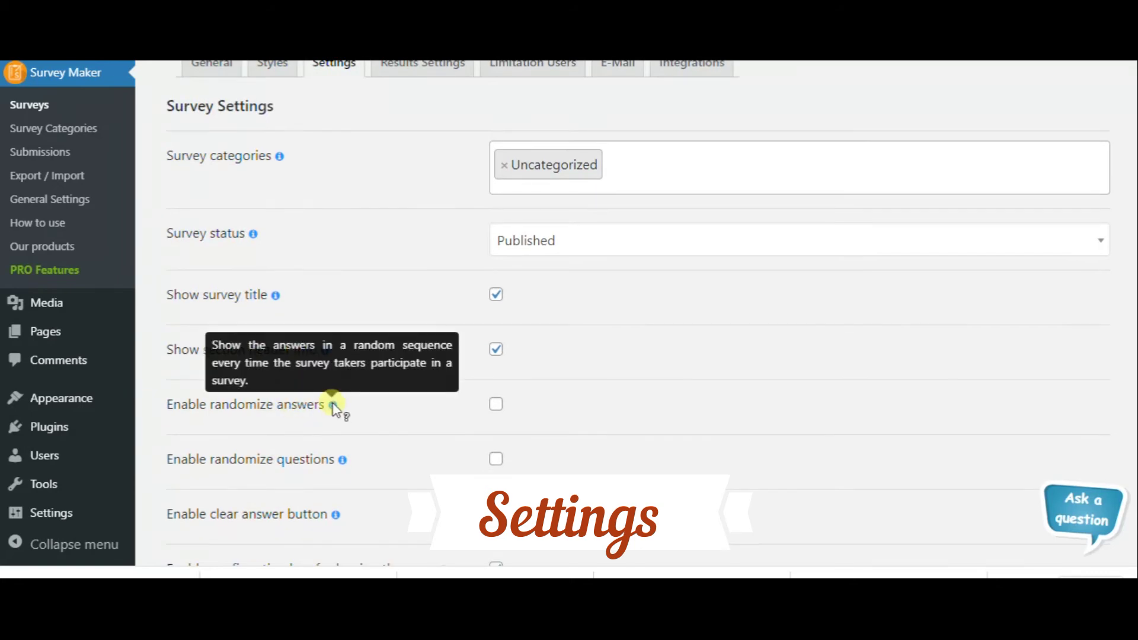
left_click(498, 405)
left_click(498, 459)
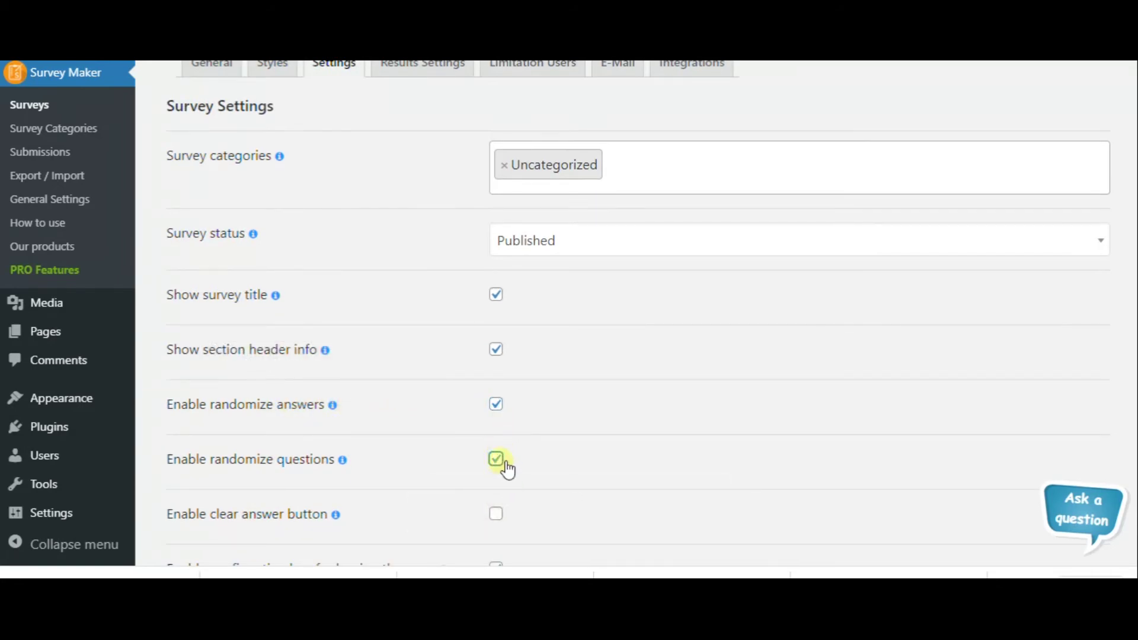
left_click(496, 460)
Step: Save the updated survey settings
scroll(376, 460, "down", 2)
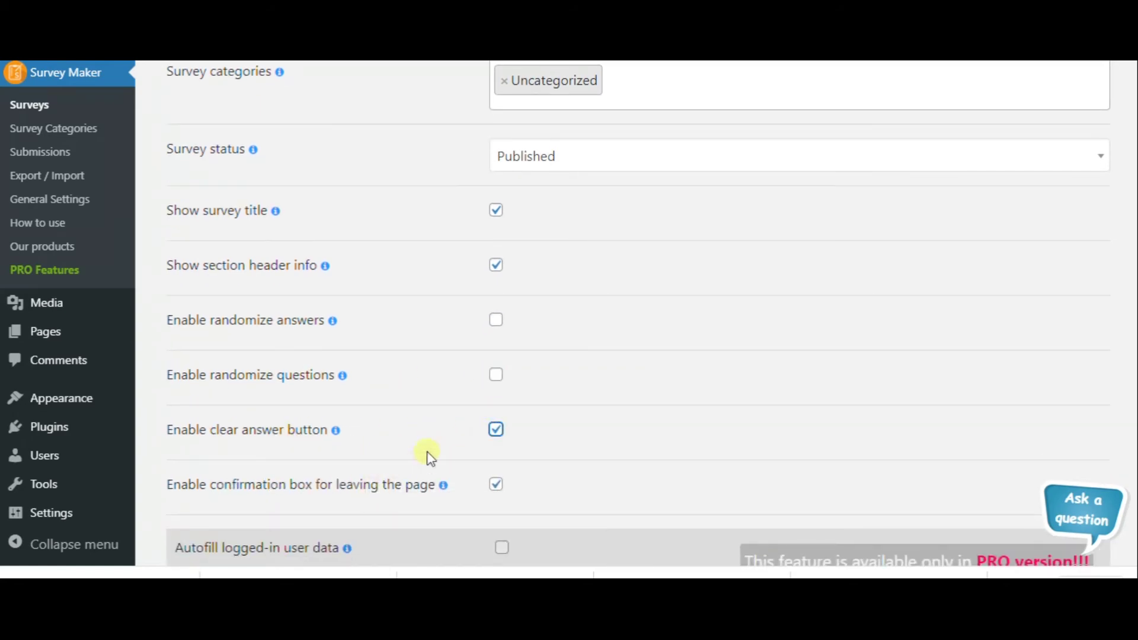
scroll(384, 436, "down", 4)
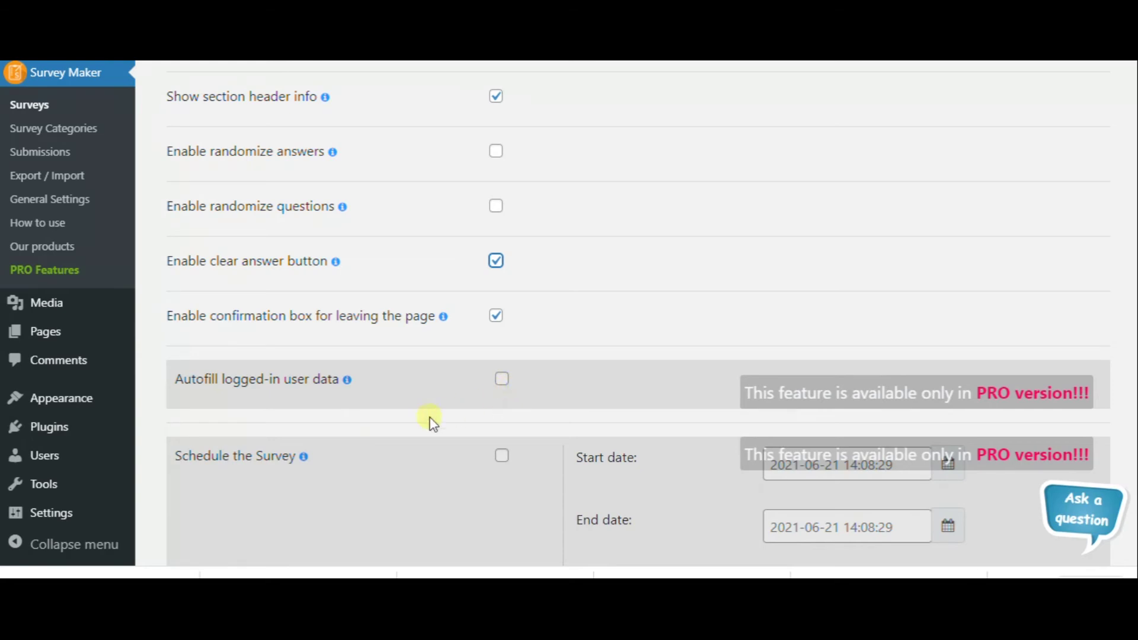
scroll(351, 365, "down", 10)
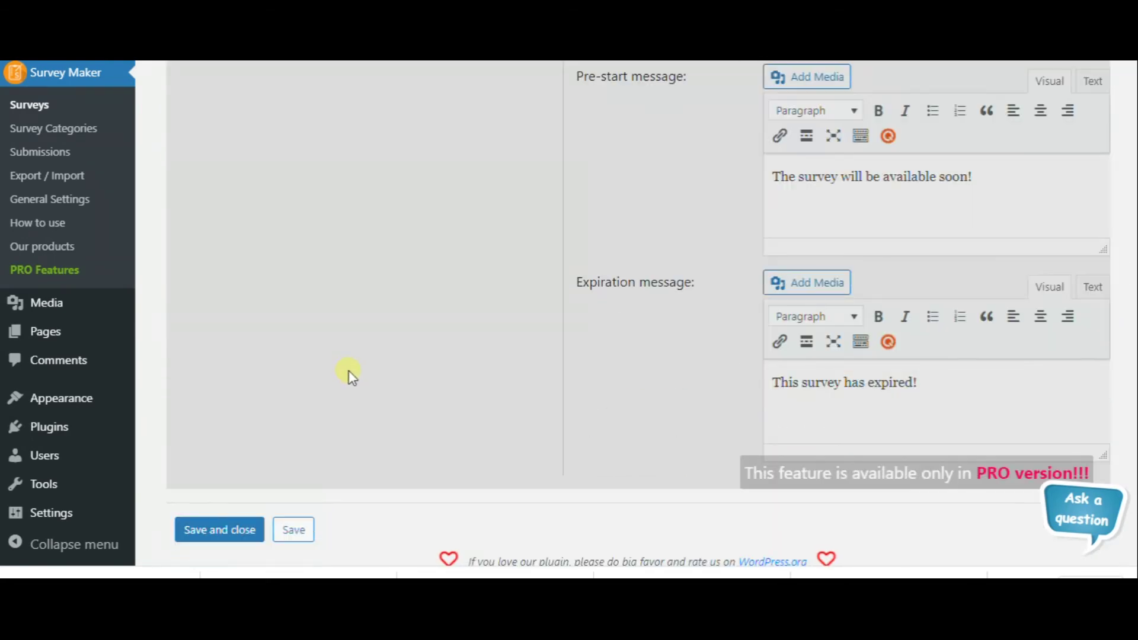
scroll(349, 372, "down", 1)
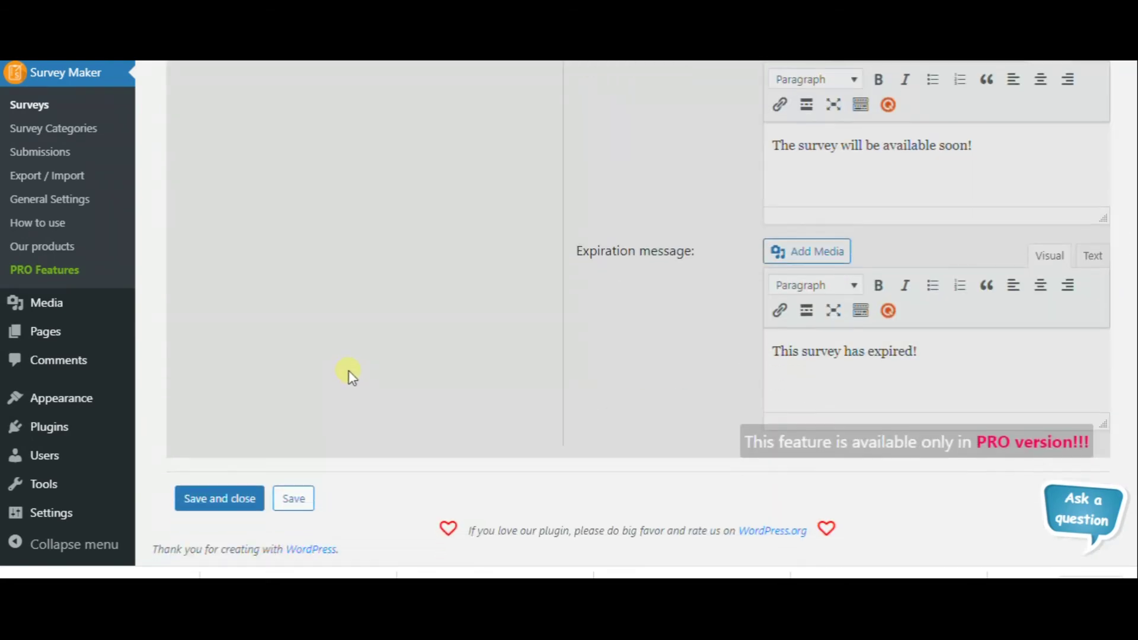
left_click(308, 508)
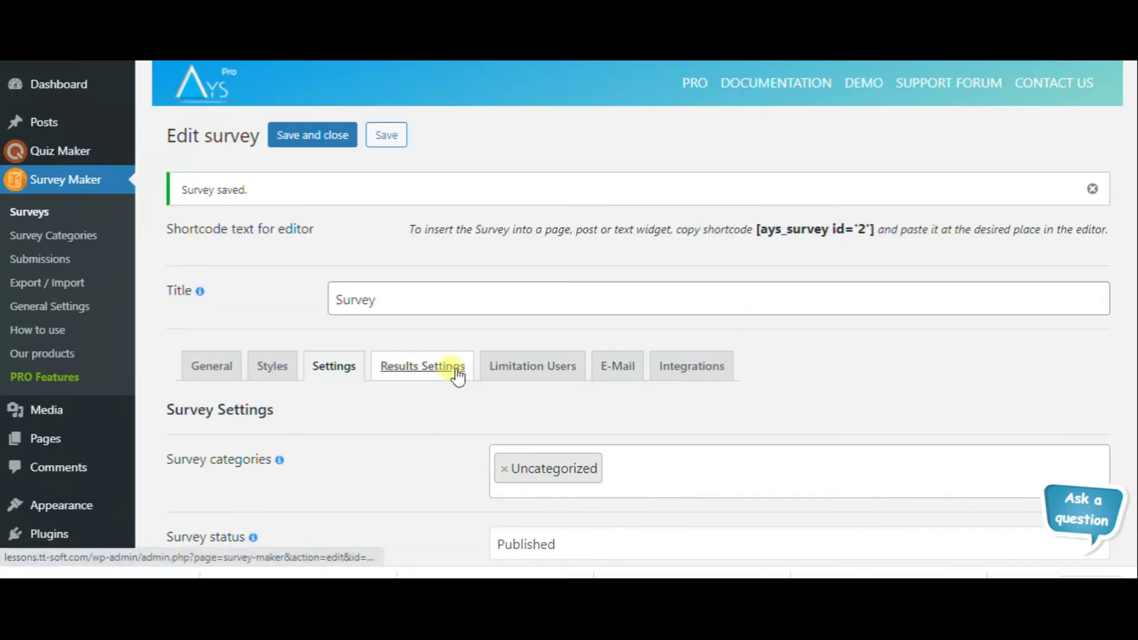
left_click(452, 379)
Step: Enable the Exit and Restart options and pick the third loader, leaving redirect off
scroll(465, 412, "down", 2)
scroll(465, 412, "down", 1)
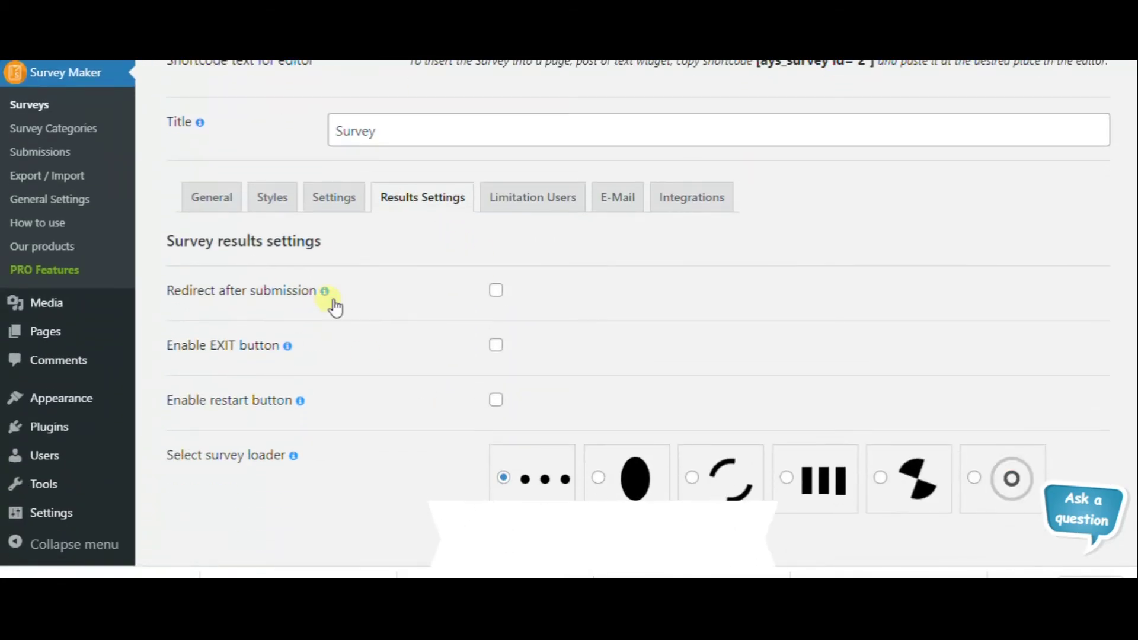
left_click(496, 290)
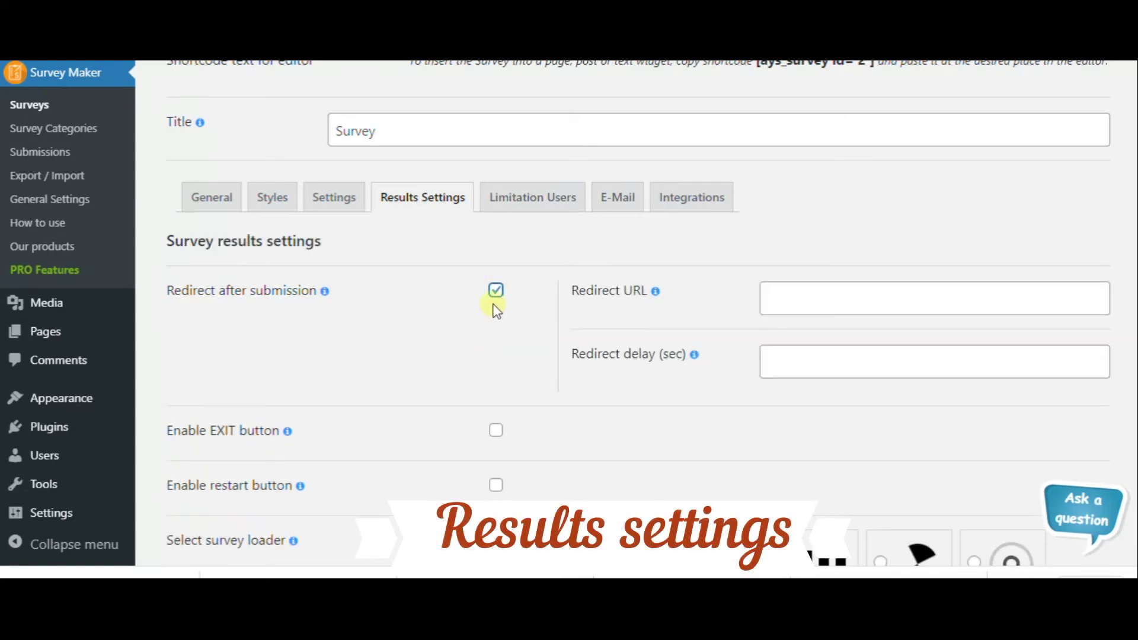
left_click(796, 298)
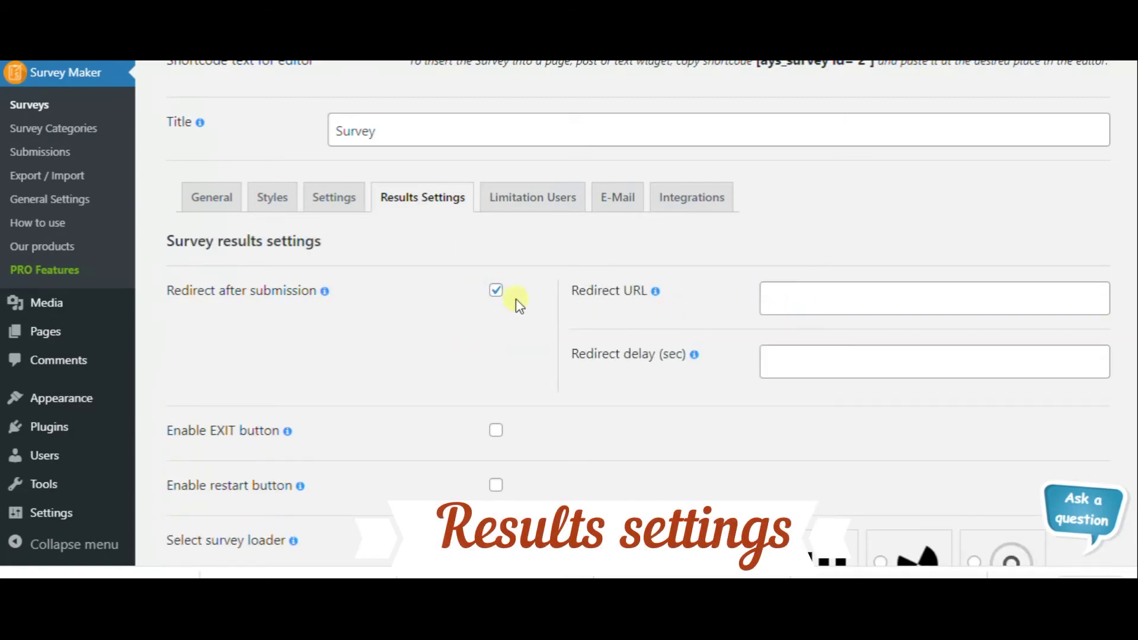
left_click(496, 290)
scroll(249, 269, "down", 2)
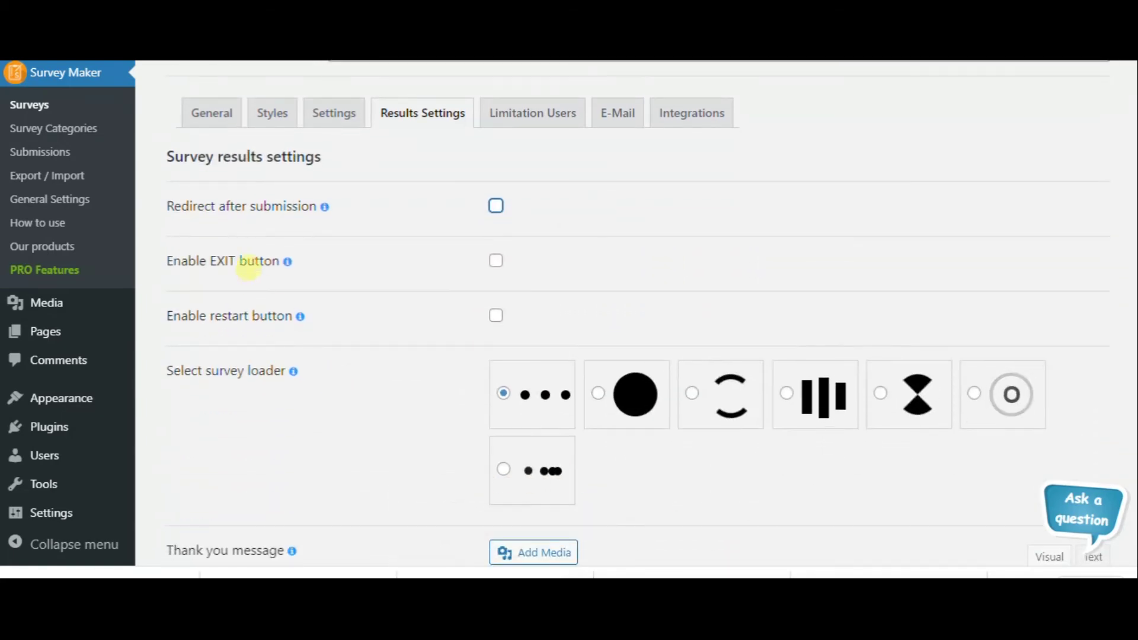
left_click(497, 260)
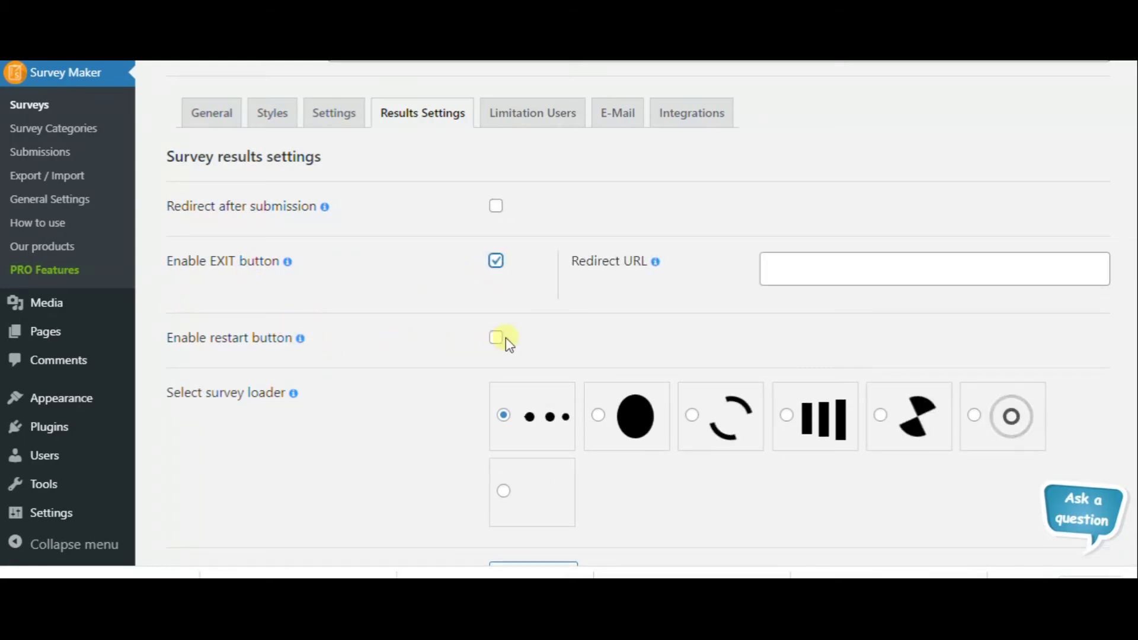
scroll(414, 425, "down", 4)
left_click(497, 173)
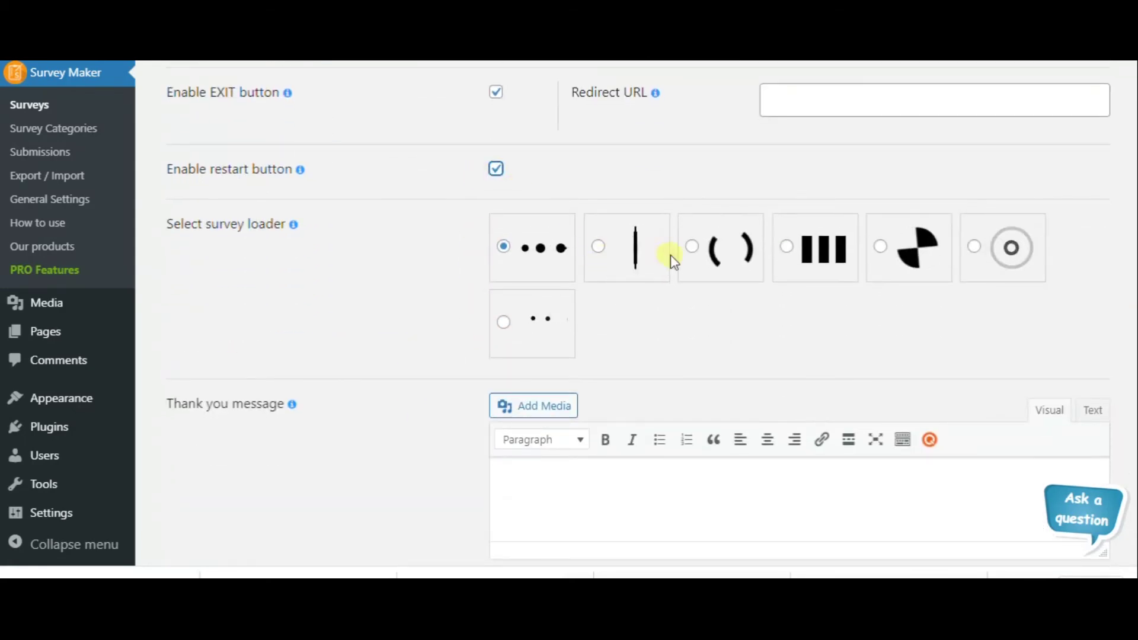
left_click(693, 246)
Step: Set the thank-you message to 'Thank you!!' and save the results settings
scroll(424, 419, "down", 2)
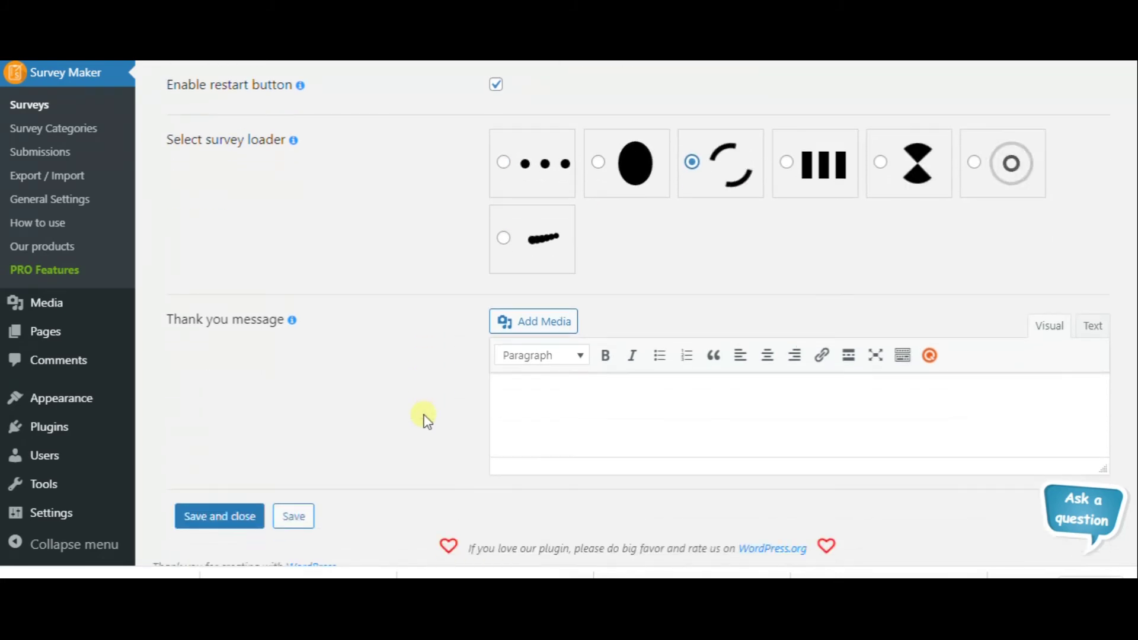
left_click(549, 391)
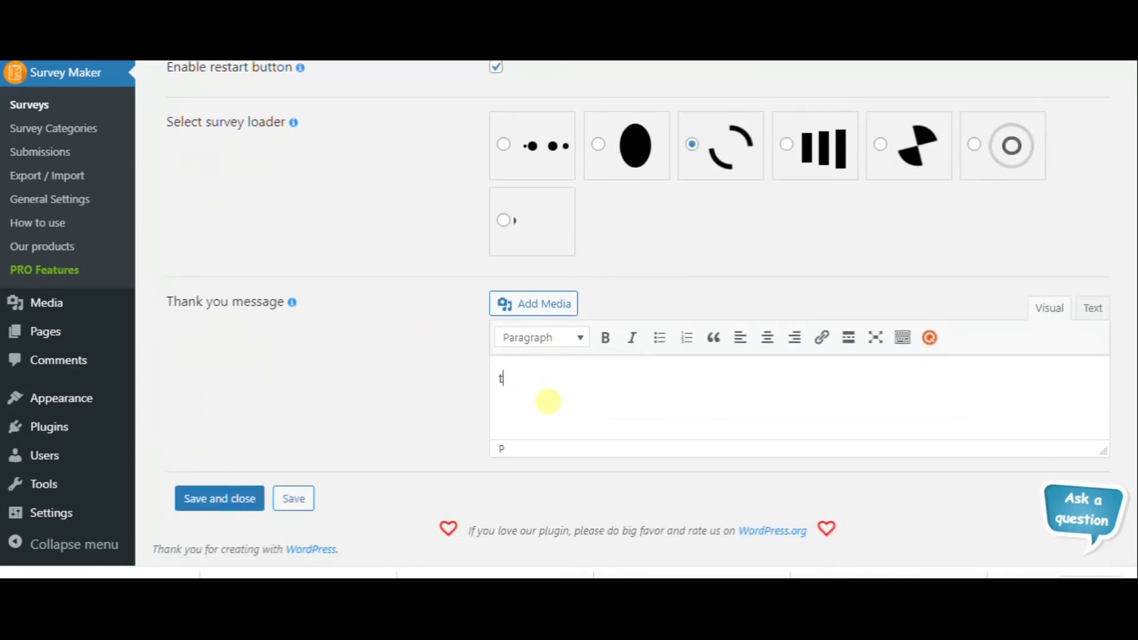
type("TH")
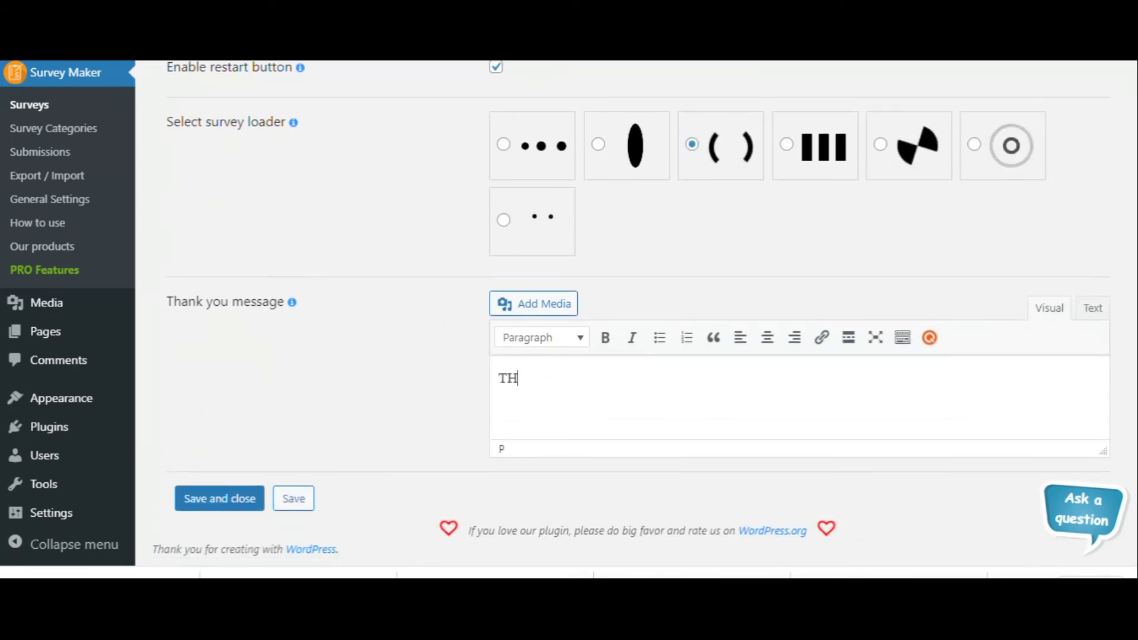
key("BackSpace")
type("hank you")
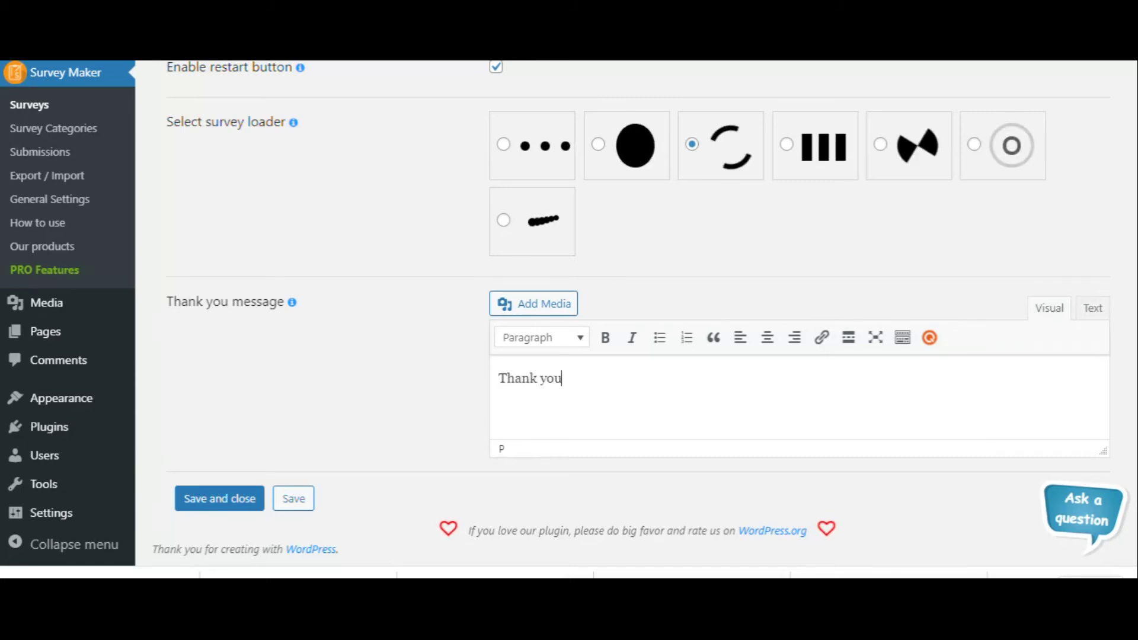
type("!!")
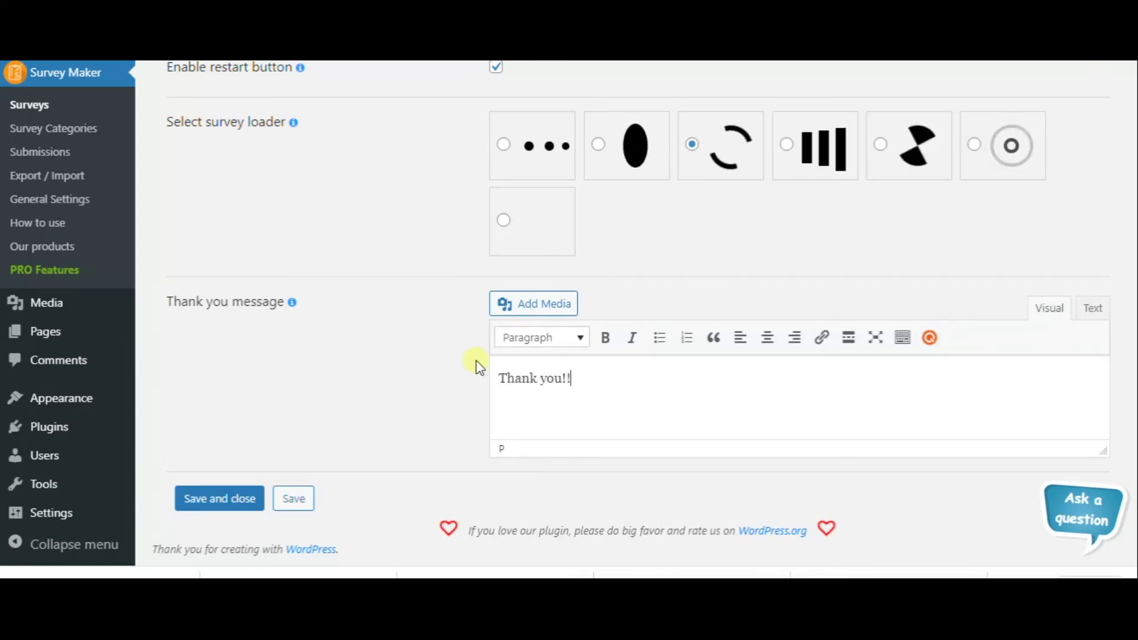
left_click(294, 498)
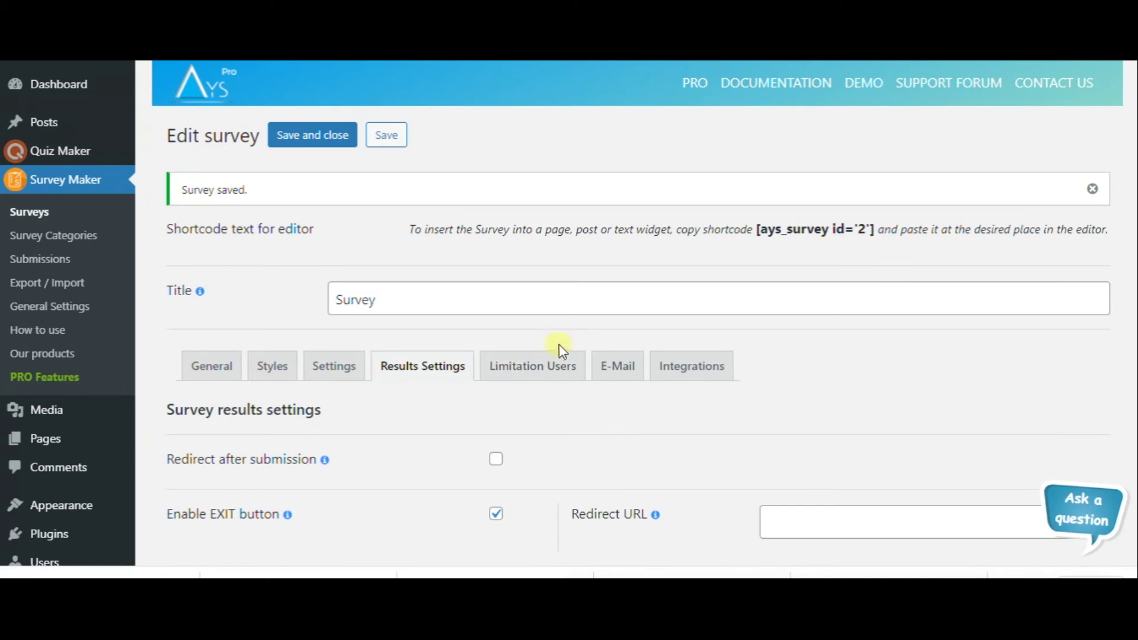
Step: Look through the Limitation Users options and save the survey again
left_click(554, 364)
scroll(474, 463, "down", 3)
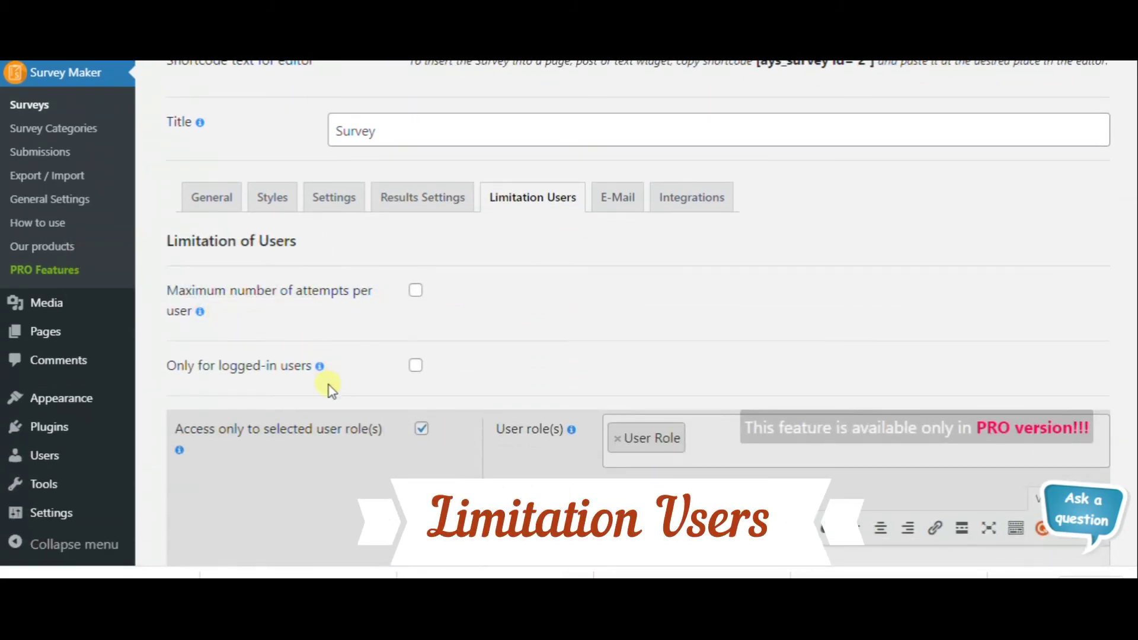
mouse_move(321, 368)
scroll(332, 377, "down", 10)
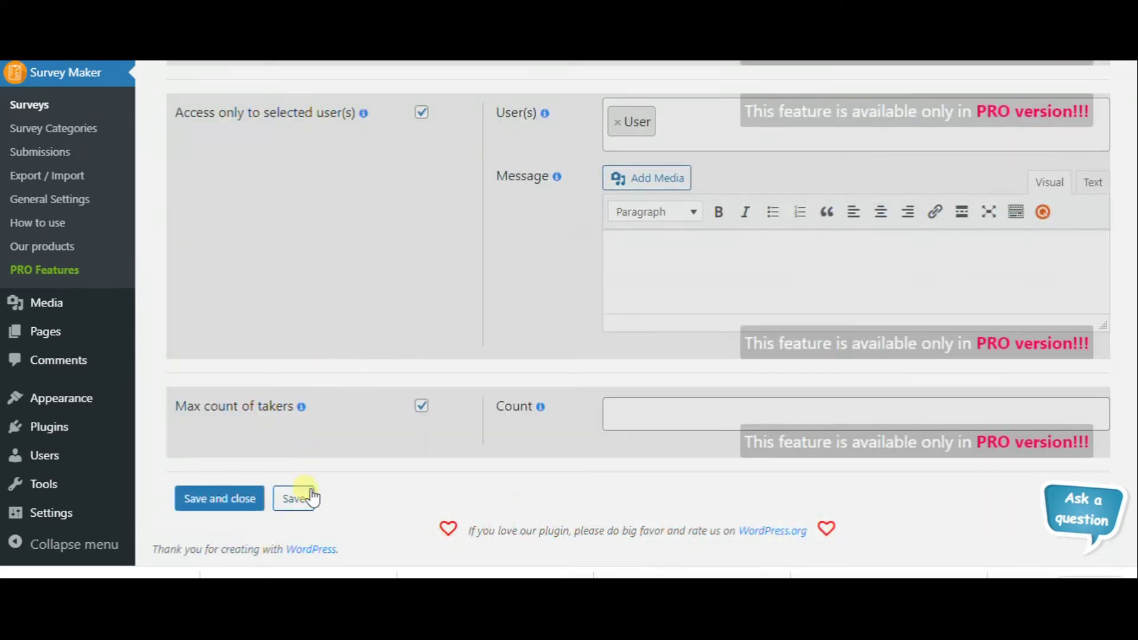
left_click(294, 498)
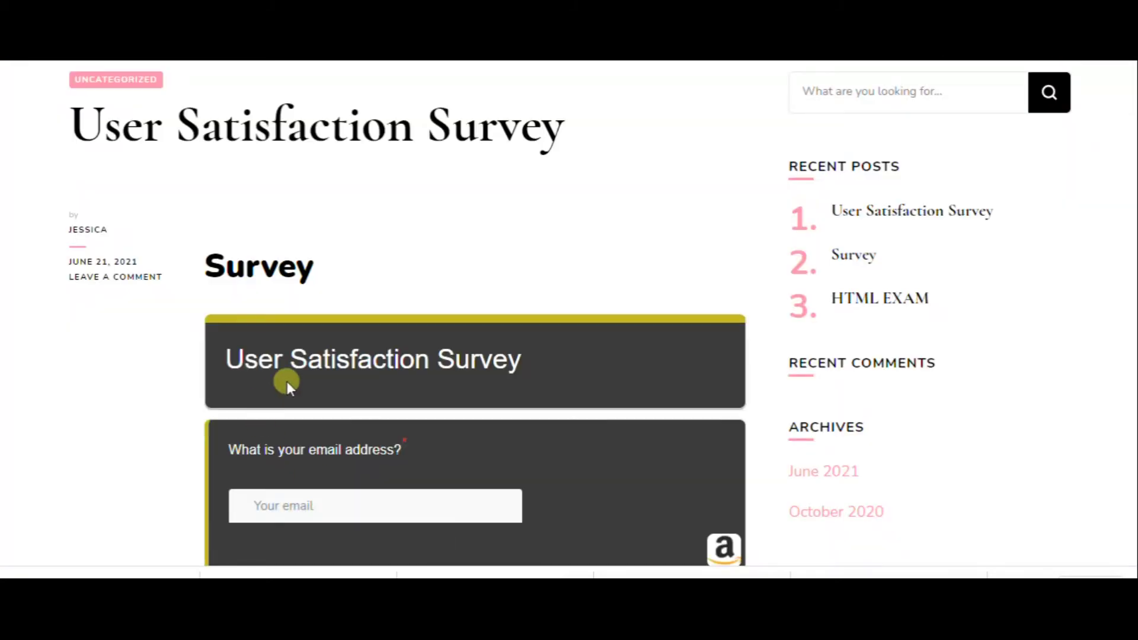
scroll(287, 382, "down", 5)
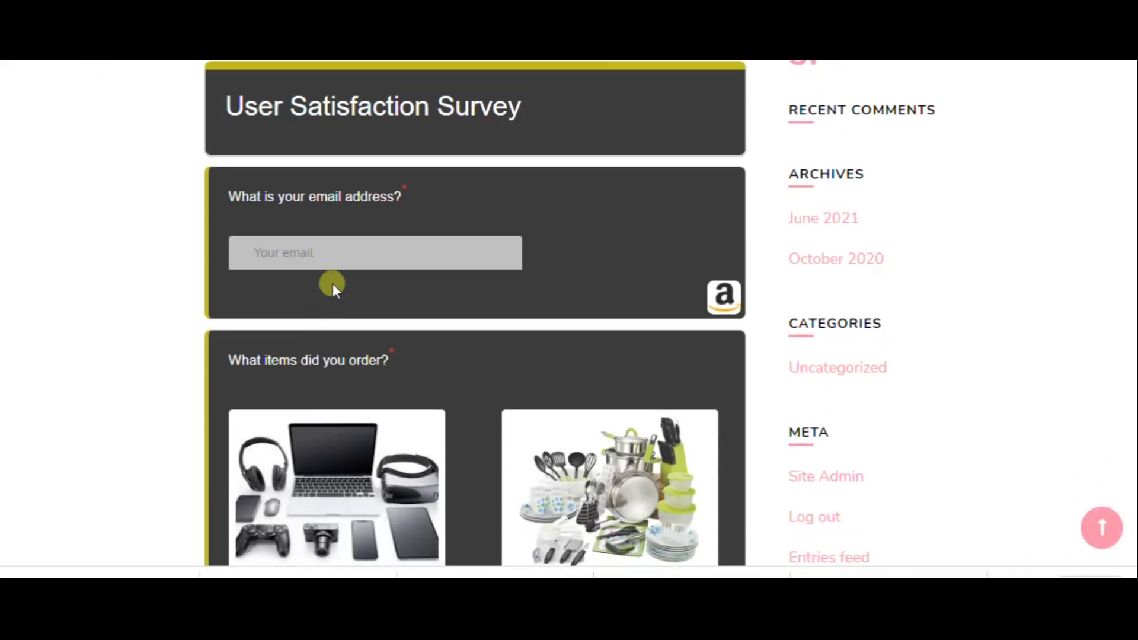
Step: Tick Electronics, Kitchen supplies and Security Systems, answer Extremely appealing and No, then try Next
scroll(450, 316, "down", 6)
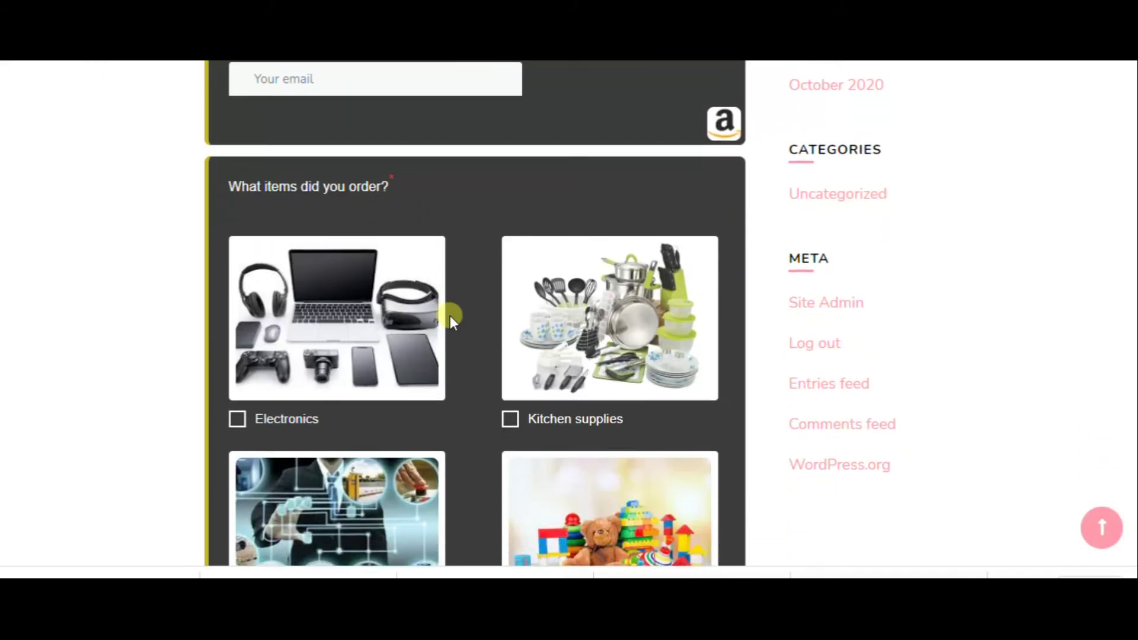
left_click(249, 259)
left_click(511, 256)
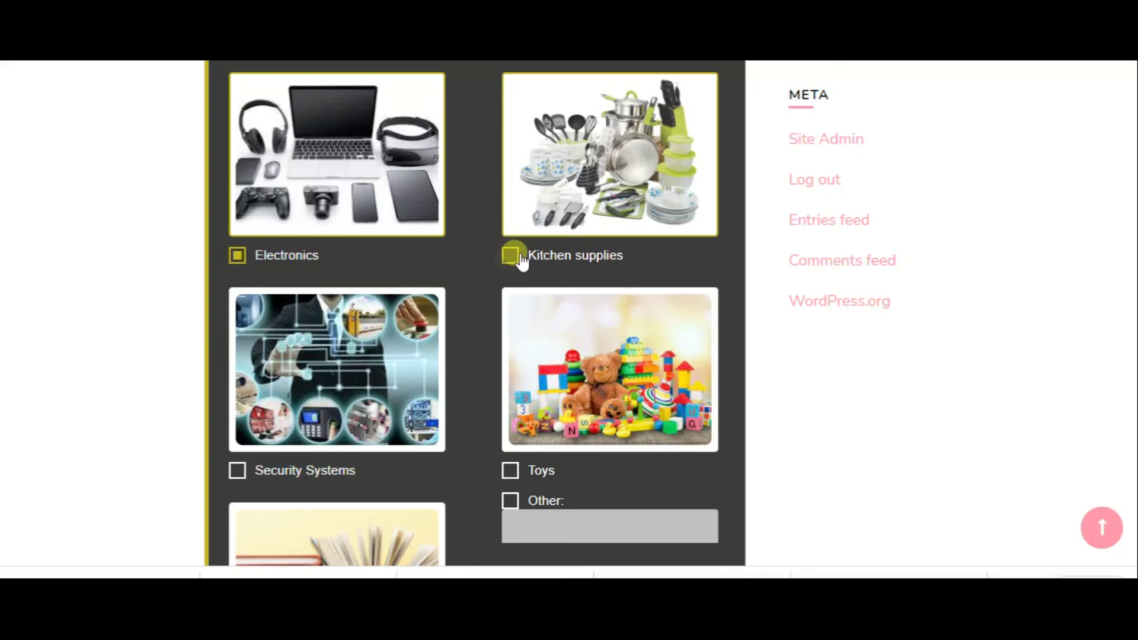
left_click(249, 473)
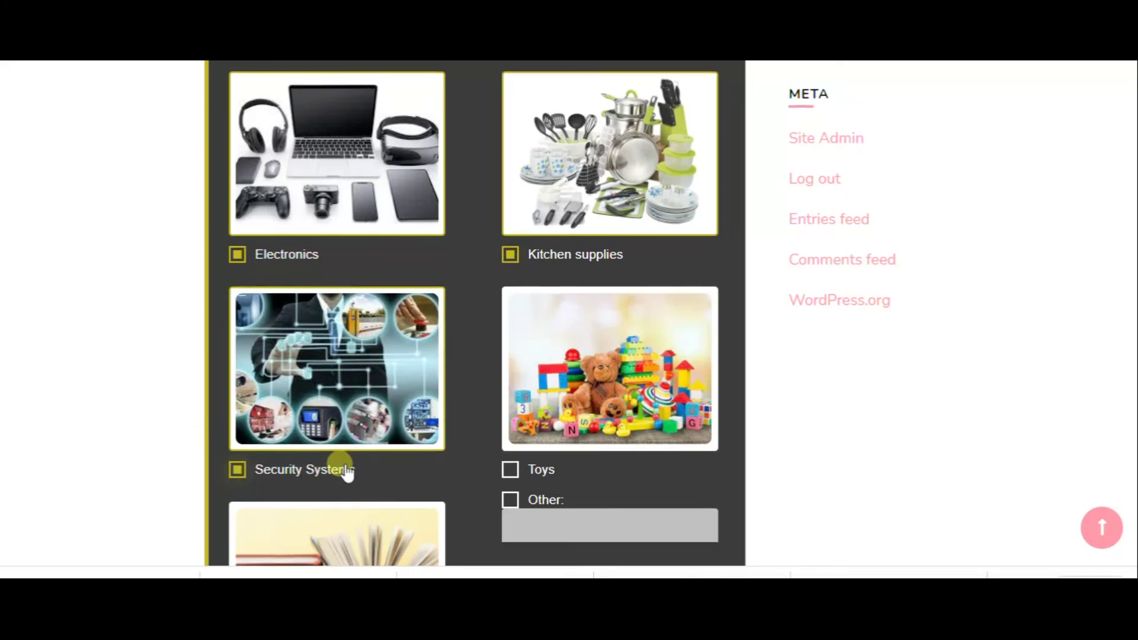
scroll(347, 473, "down", 3)
scroll(347, 472, "down", 4)
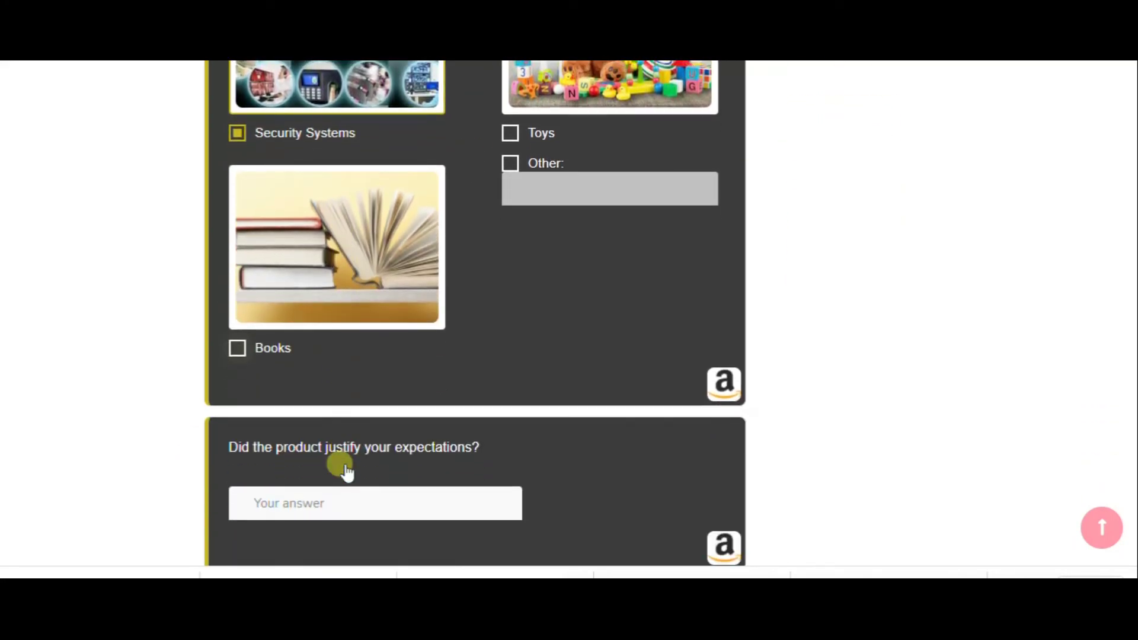
left_click(338, 420)
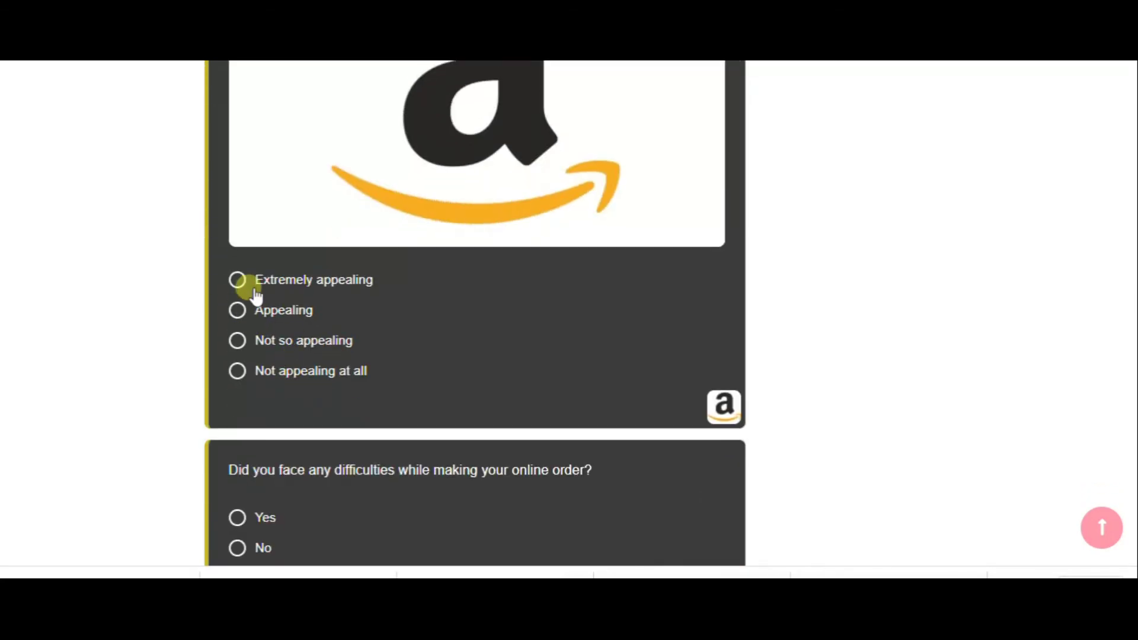
left_click(237, 280)
scroll(379, 381, "down", 5)
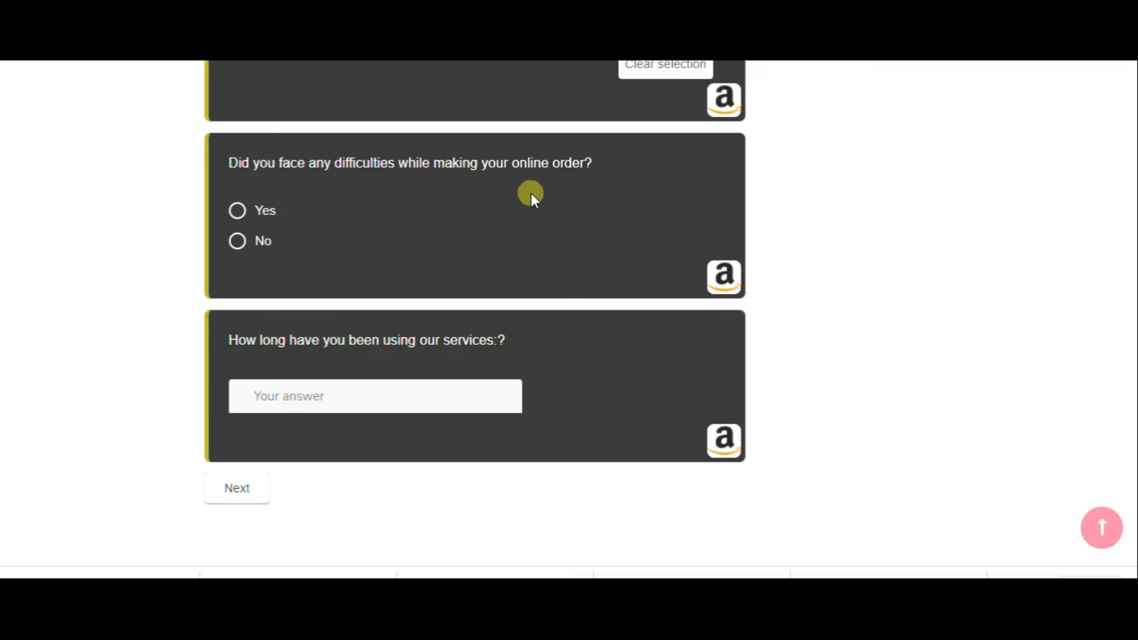
left_click(240, 242)
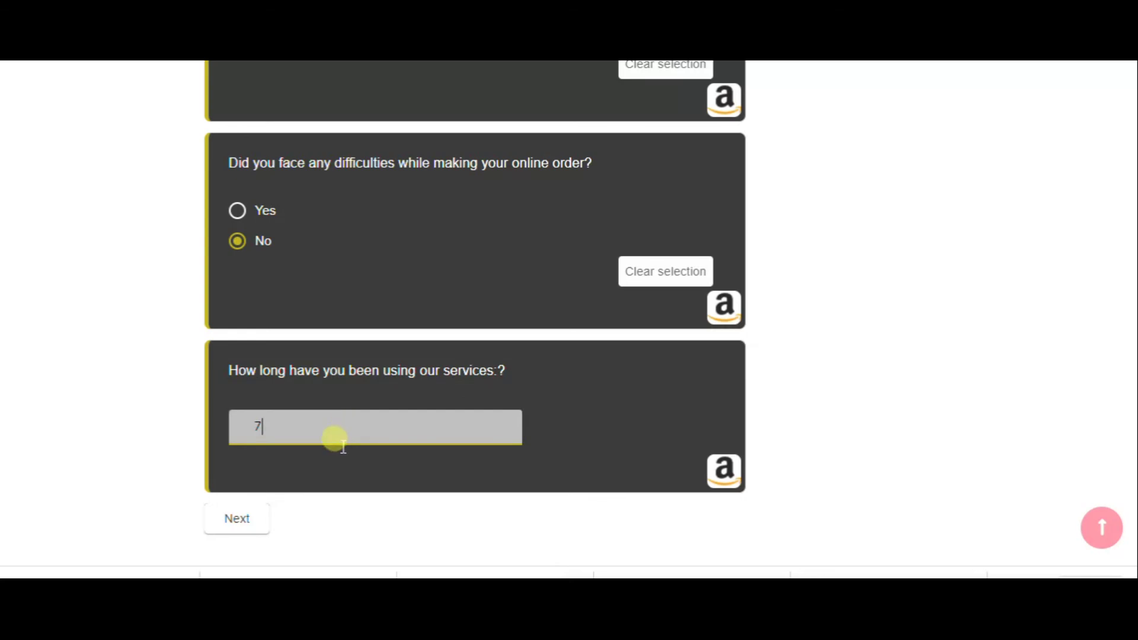
left_click(264, 519)
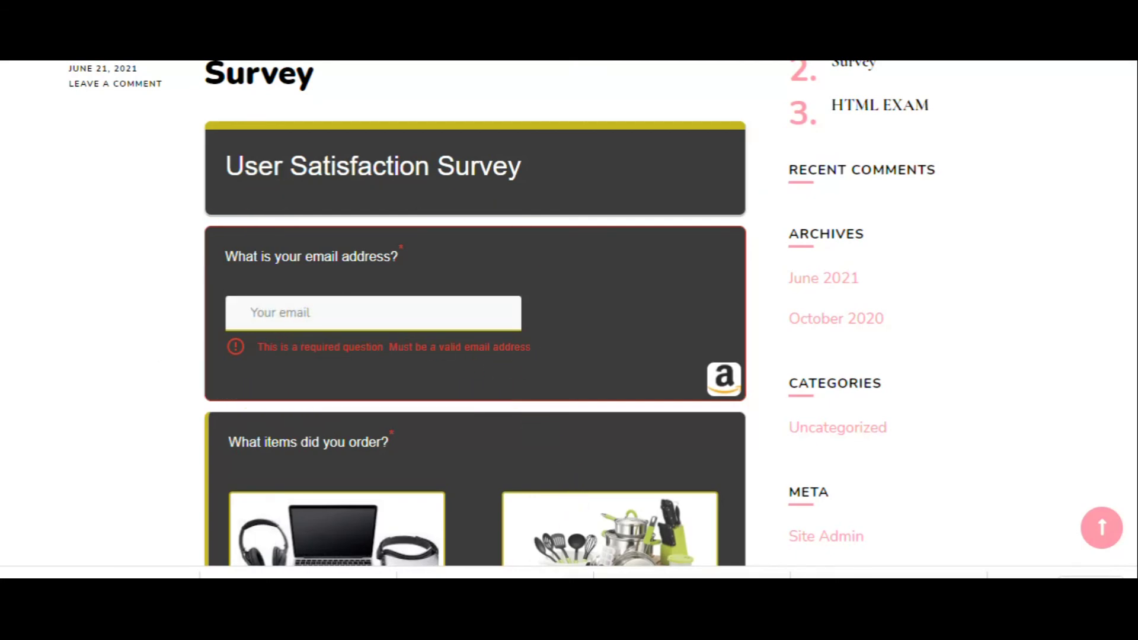
Step: Move to the Customer service page, choose Extremely satisfied, and finish the survey
scroll(231, 474, "down", 15)
left_click(237, 489)
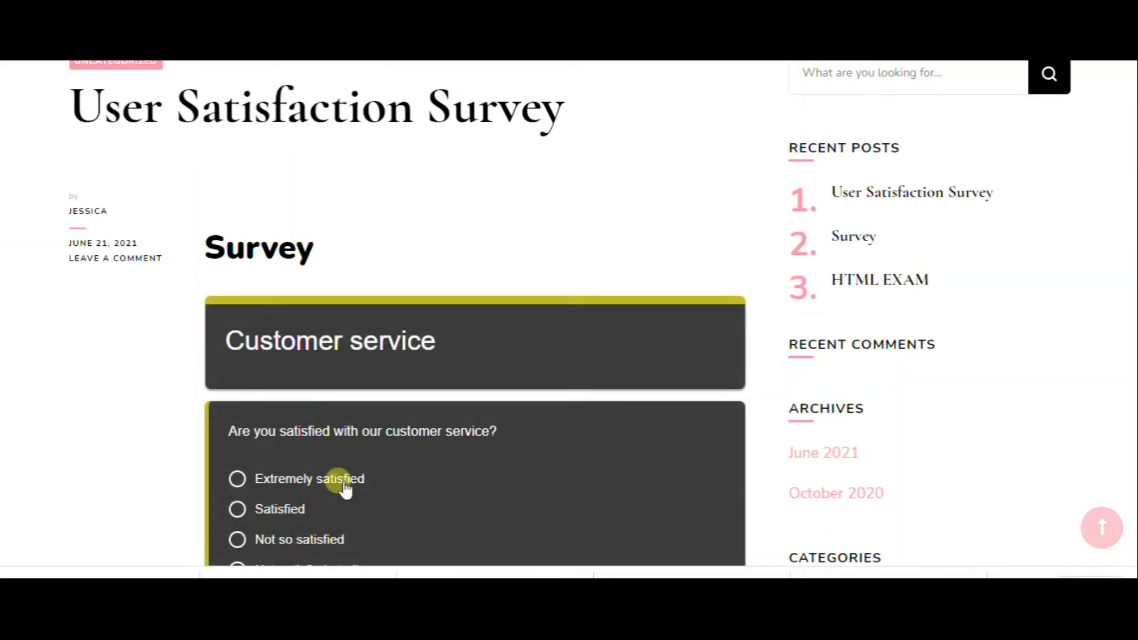
scroll(335, 401, "down", 3)
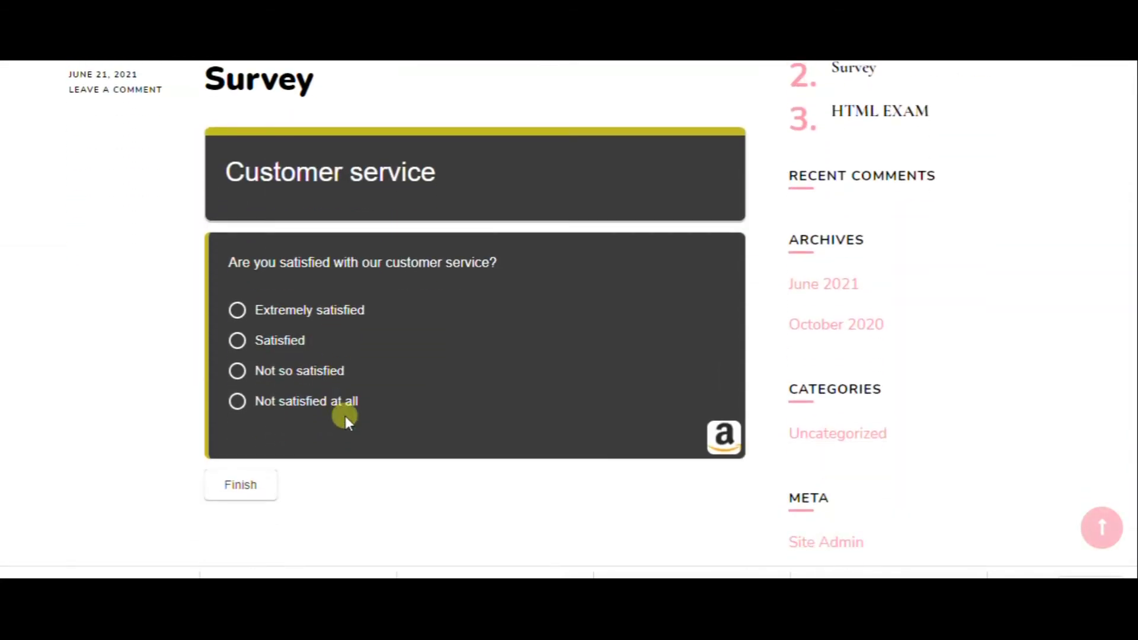
left_click(237, 310)
left_click(258, 514)
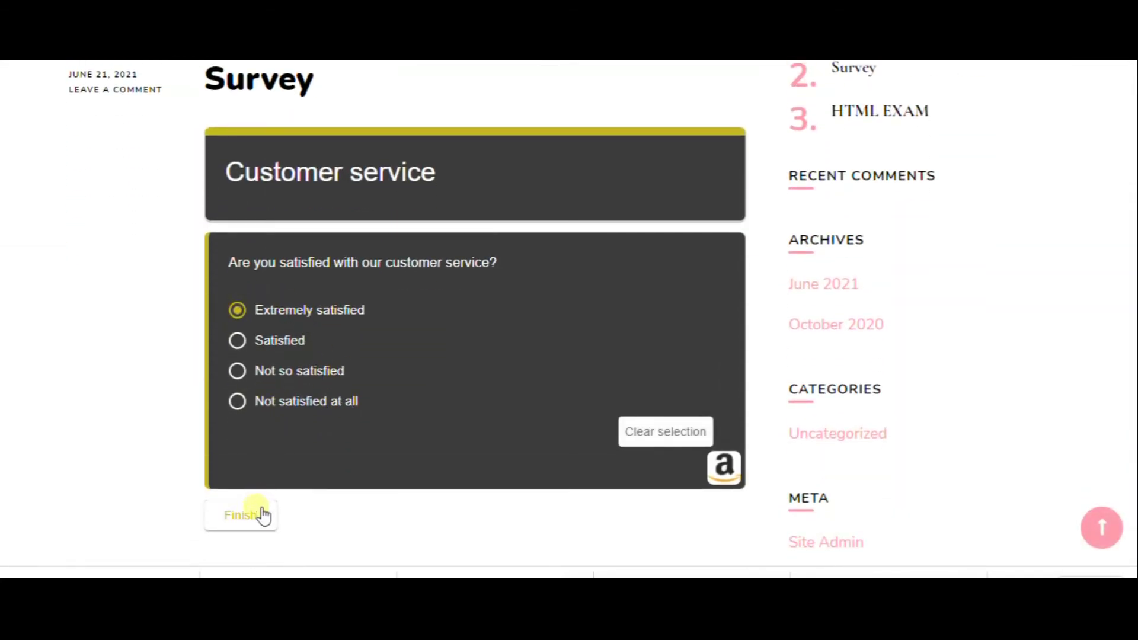